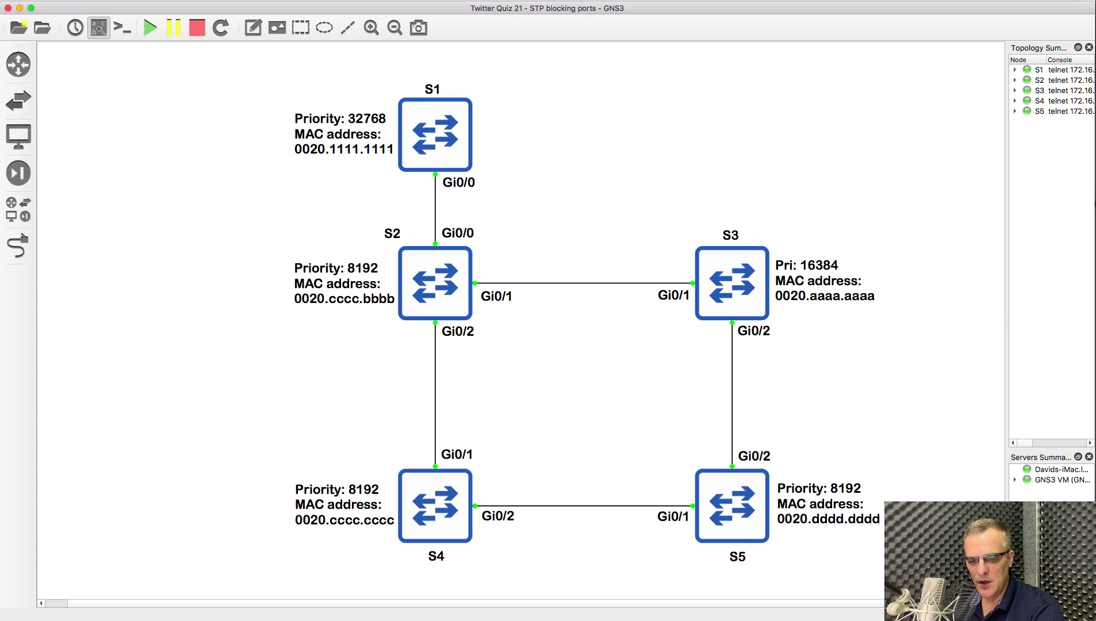
Switch to the S1 terminal session, place its window below the S1 switch icon, and enter privileged EXEC mode with en.
right_click(354, 620)
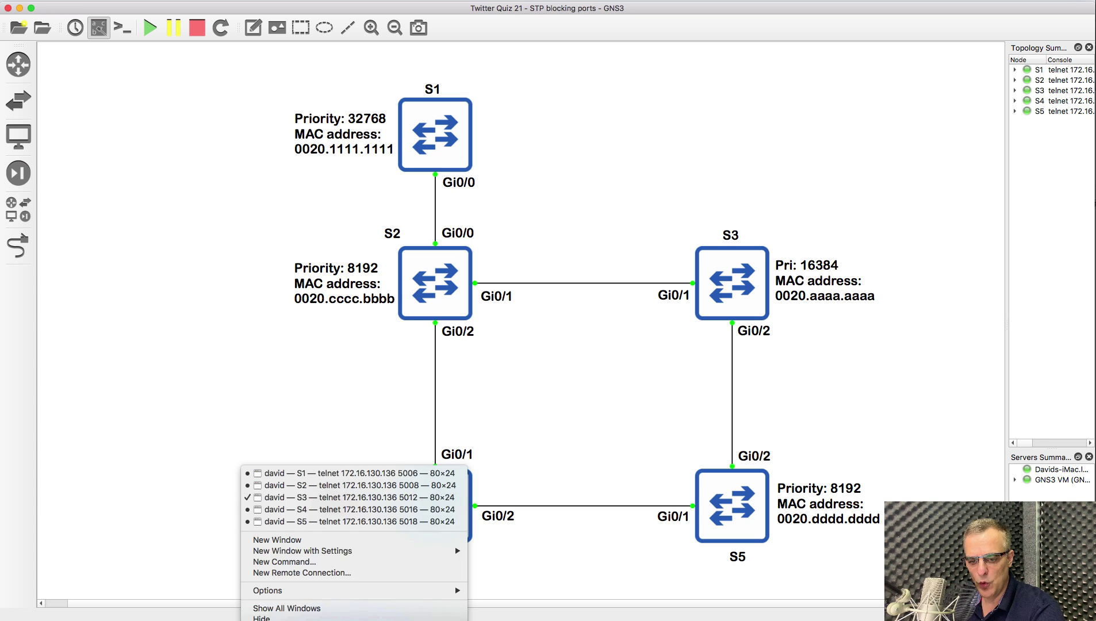
left_click(313, 474)
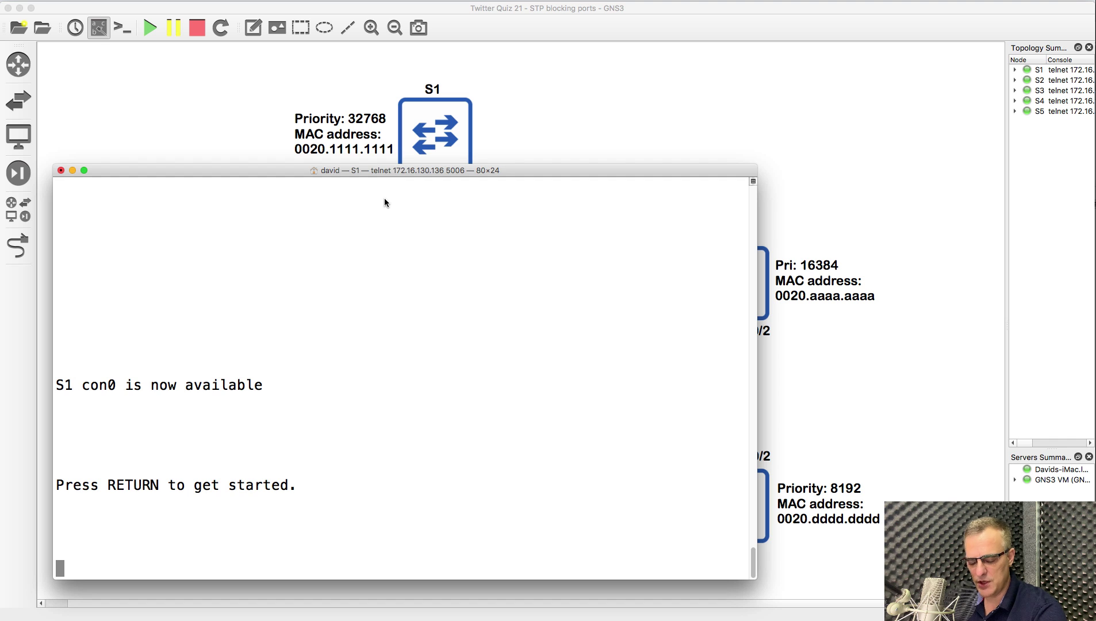
left_click_drag(385, 164, 449, 205)
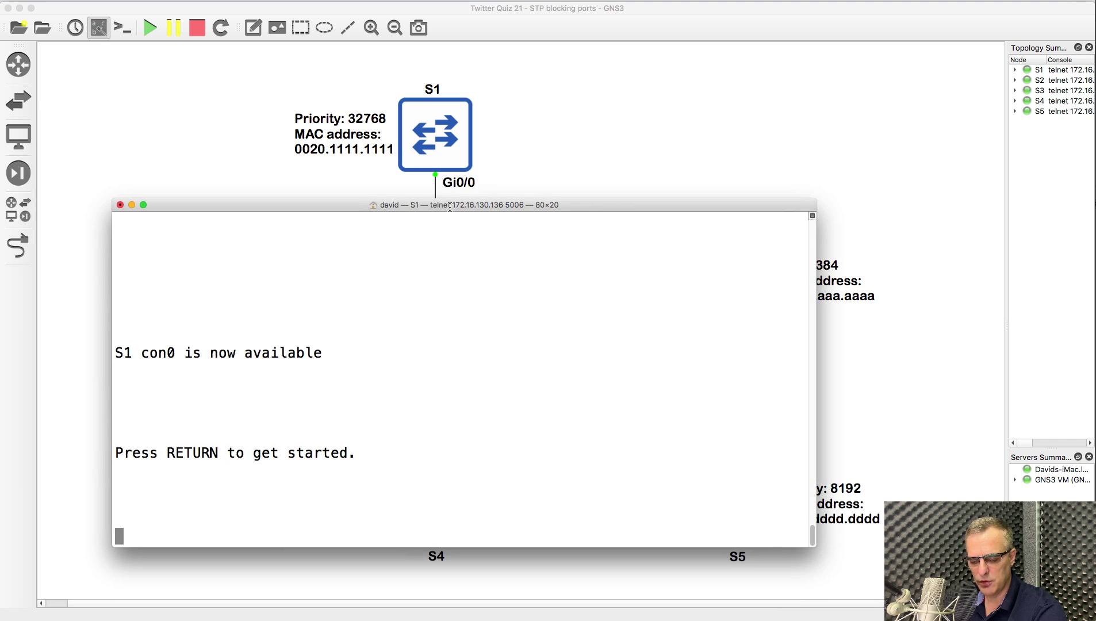
key("Return")
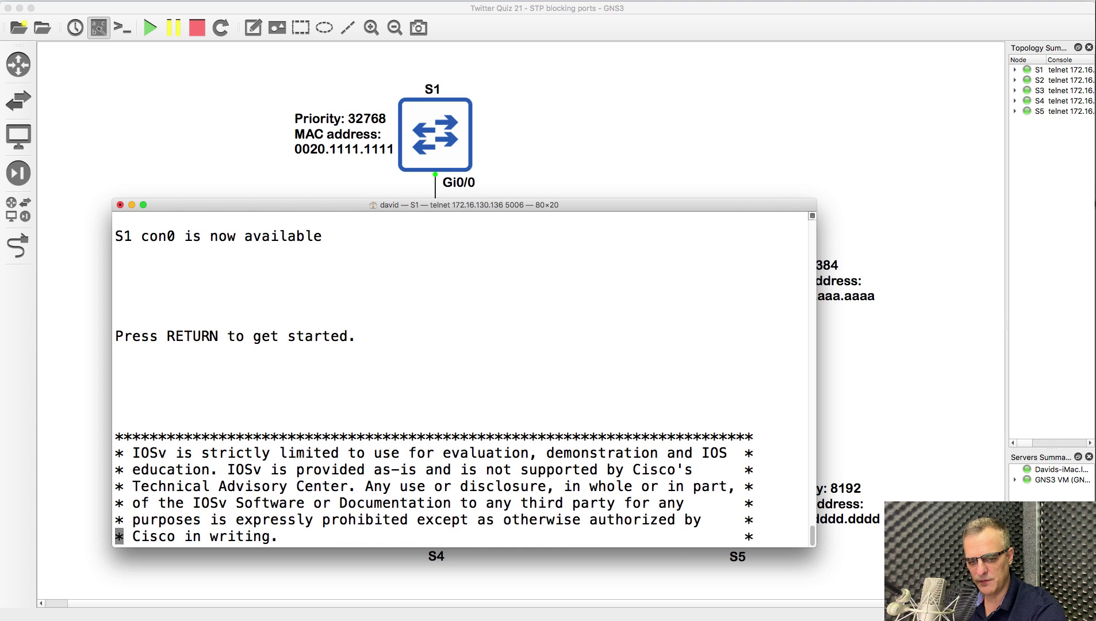
type("en")
key("Return")
Display the spanning-tree status of S1 with sh spanning-tree.
type("s")
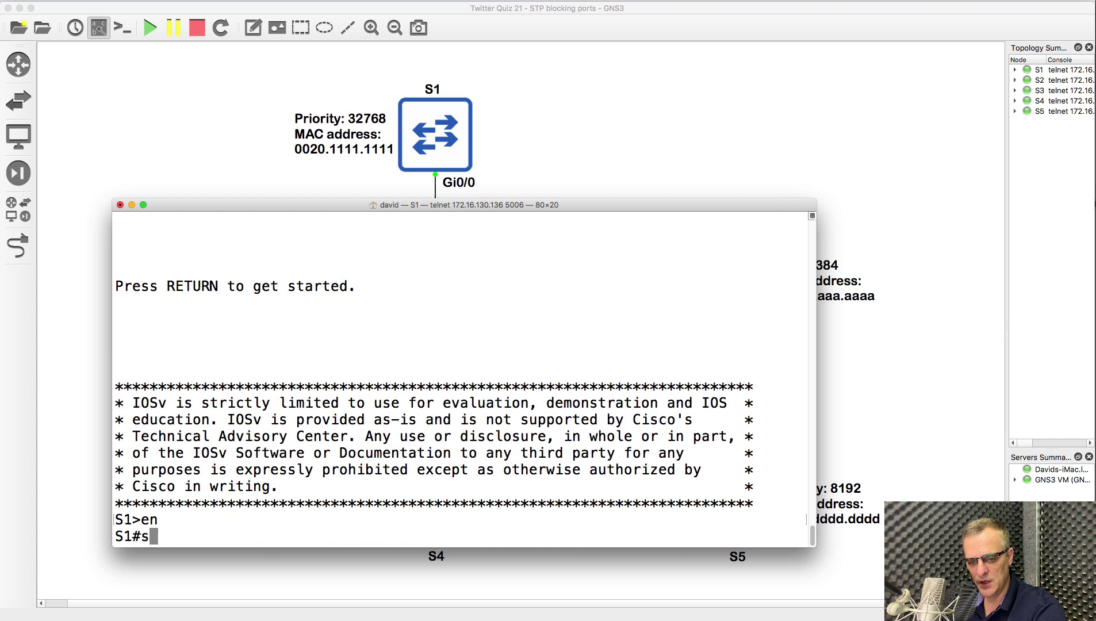
type("h sap")
key("Tab")
key("BackSpace")
key("BackSpace")
type("pa")
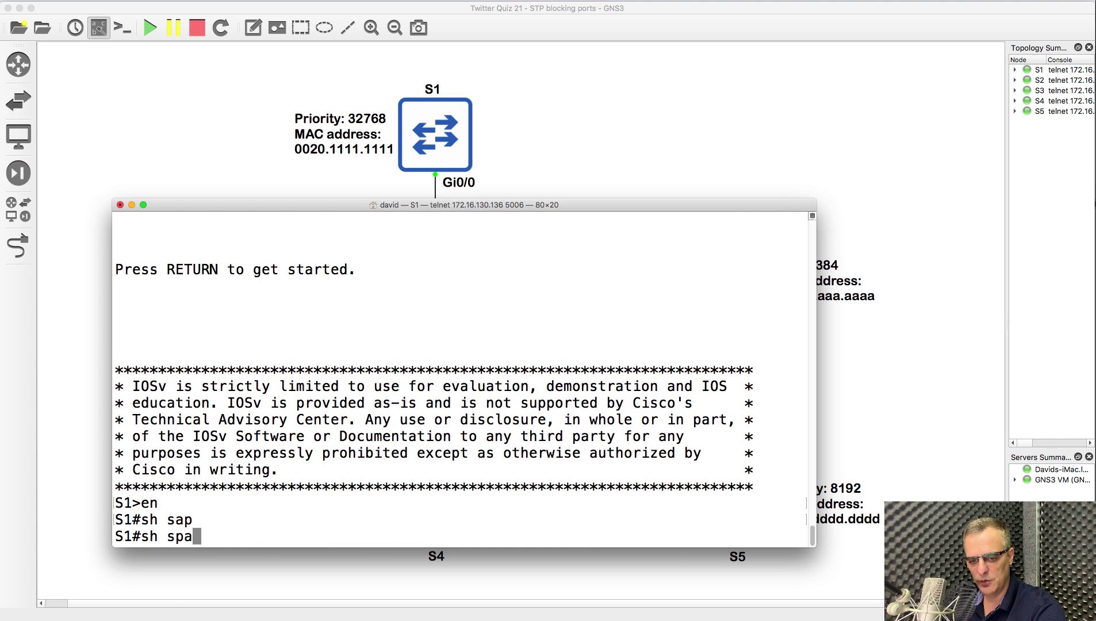
key("Tab")
key("Return")
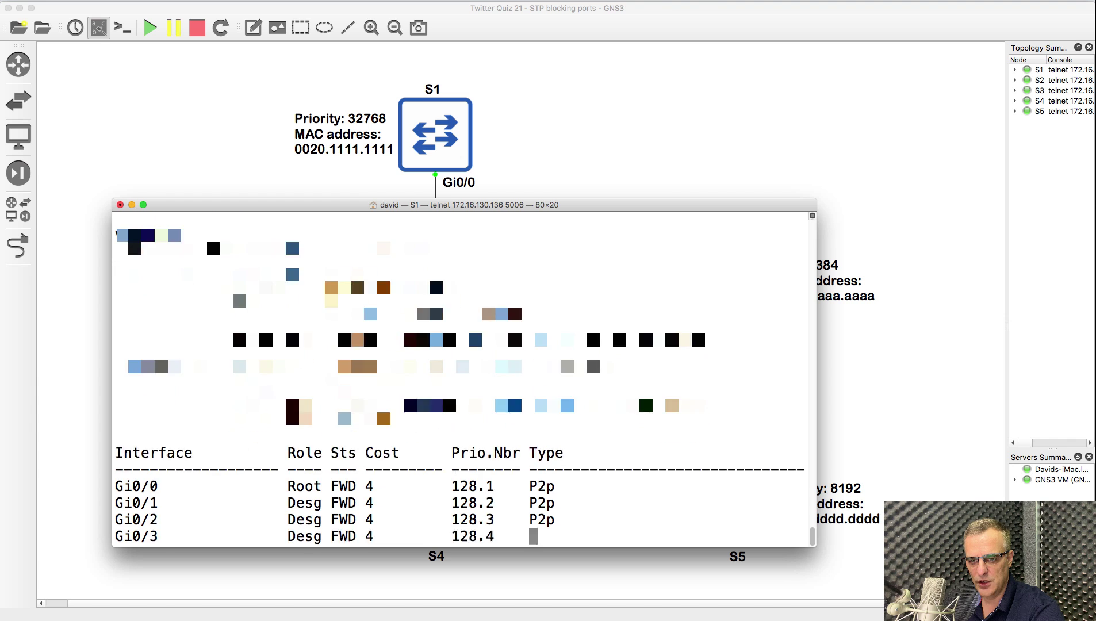
Highlight the Bridge ID priority and MAC address in S1's spanning-tree output to compare them with the diagram.
scroll(460, 376, "up", 3)
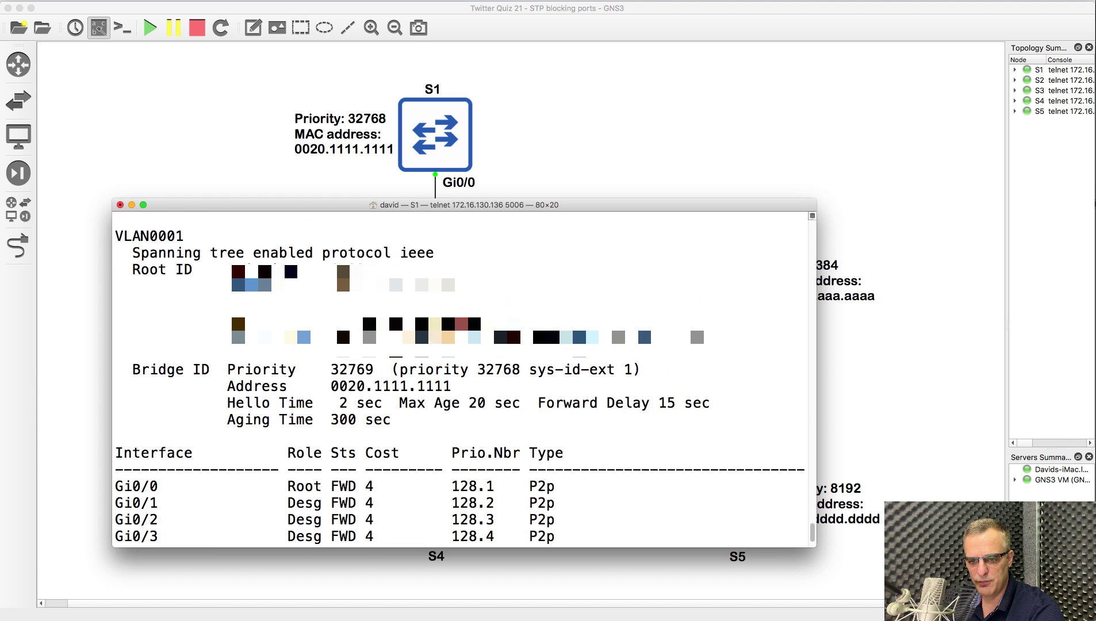
left_click_drag(465, 388, 123, 373)
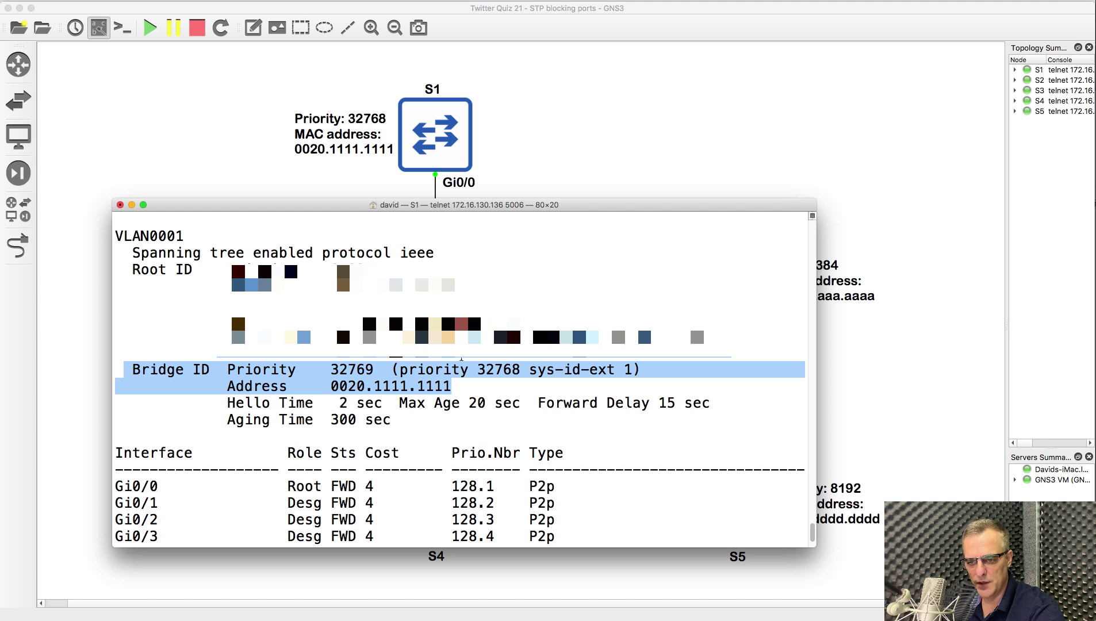
left_click(461, 359)
Show the rest of S1's interface list and examine the port roles and states, highlighting the rows Gi0/1 to Gi1/2.
scroll(189, 472, "down", 2)
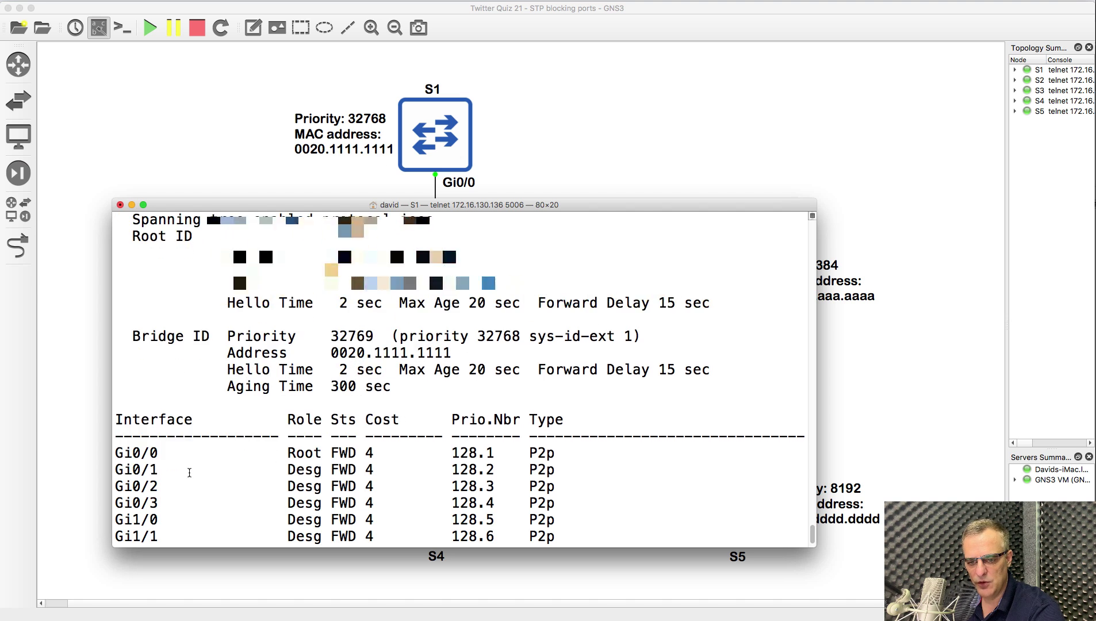
scroll(172, 460, "down", 1)
left_click_drag(128, 435, 657, 496)
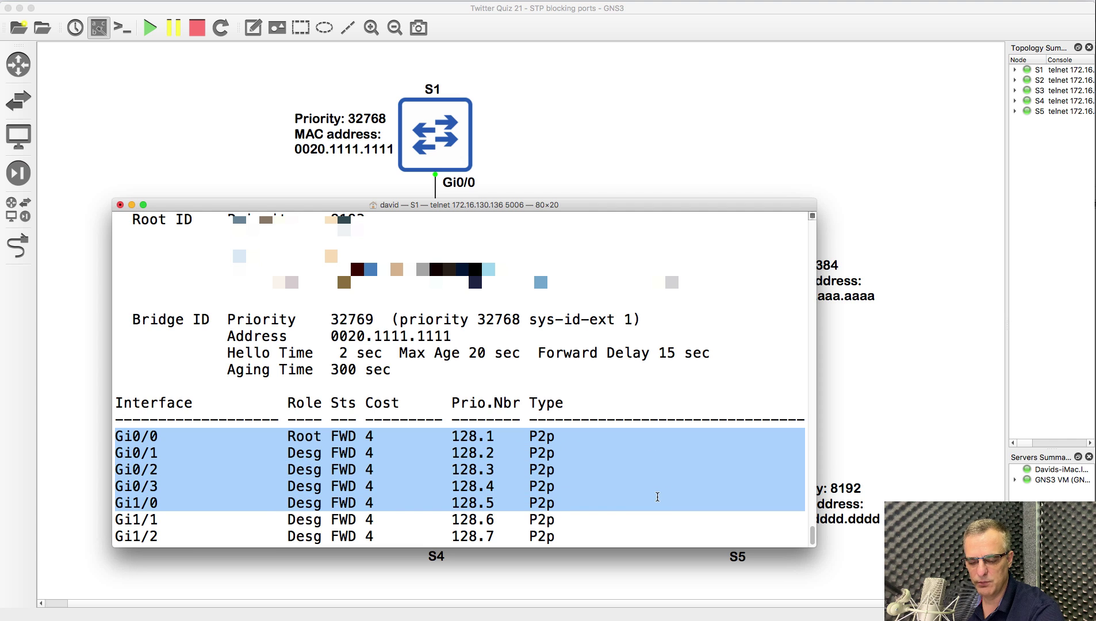
scroll(627, 408, "down", 1)
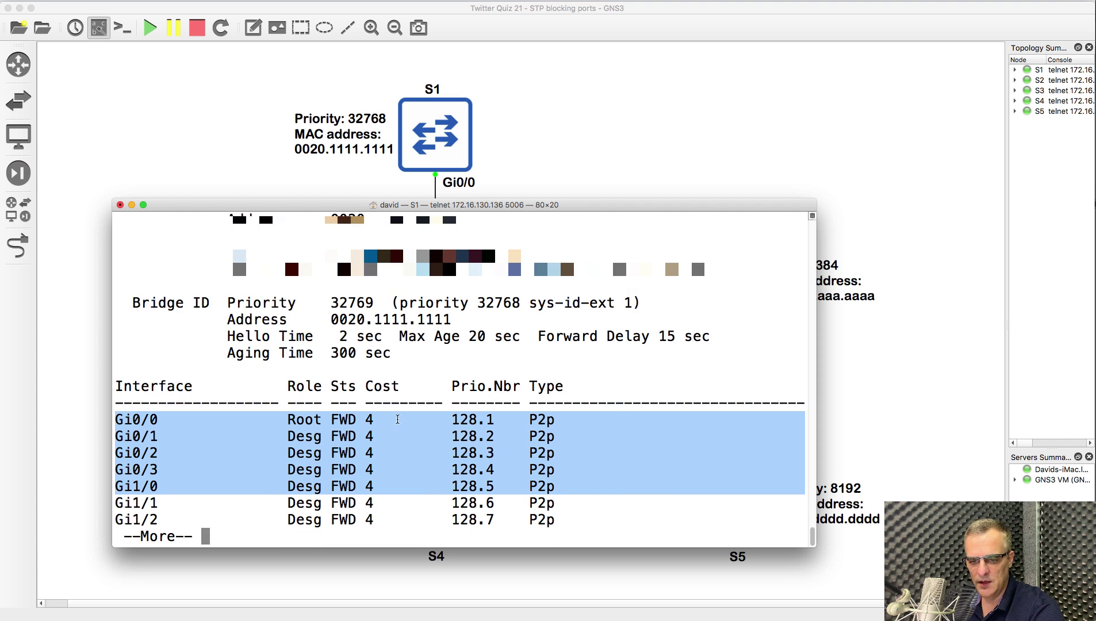
key("space")
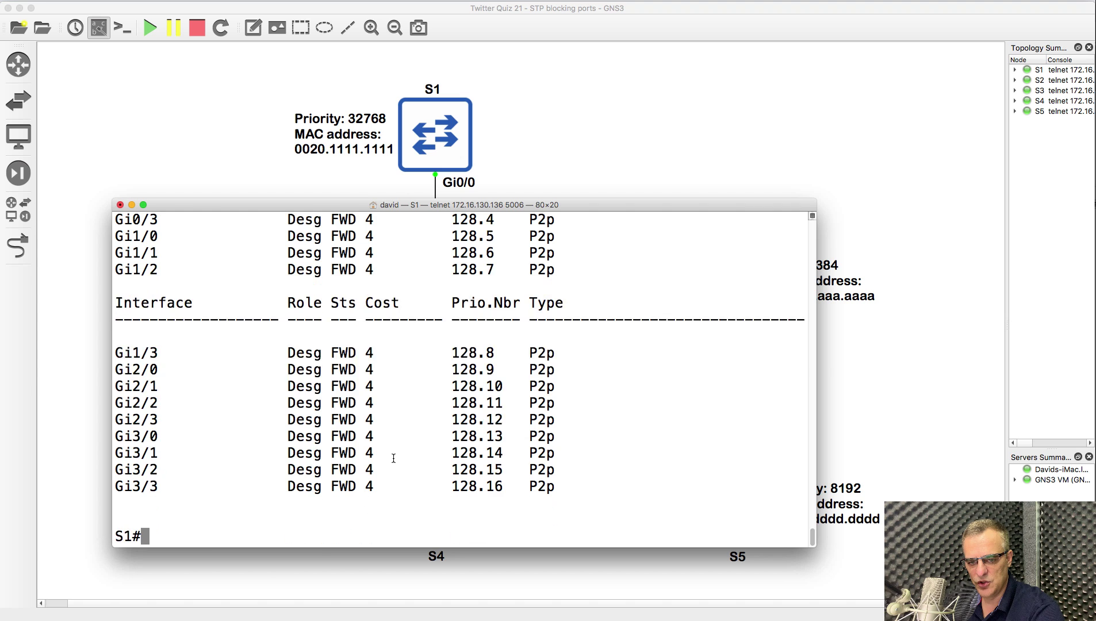
scroll(393, 459, "up", 3)
scroll(394, 458, "up", 4)
left_click_drag(121, 300, 747, 398)
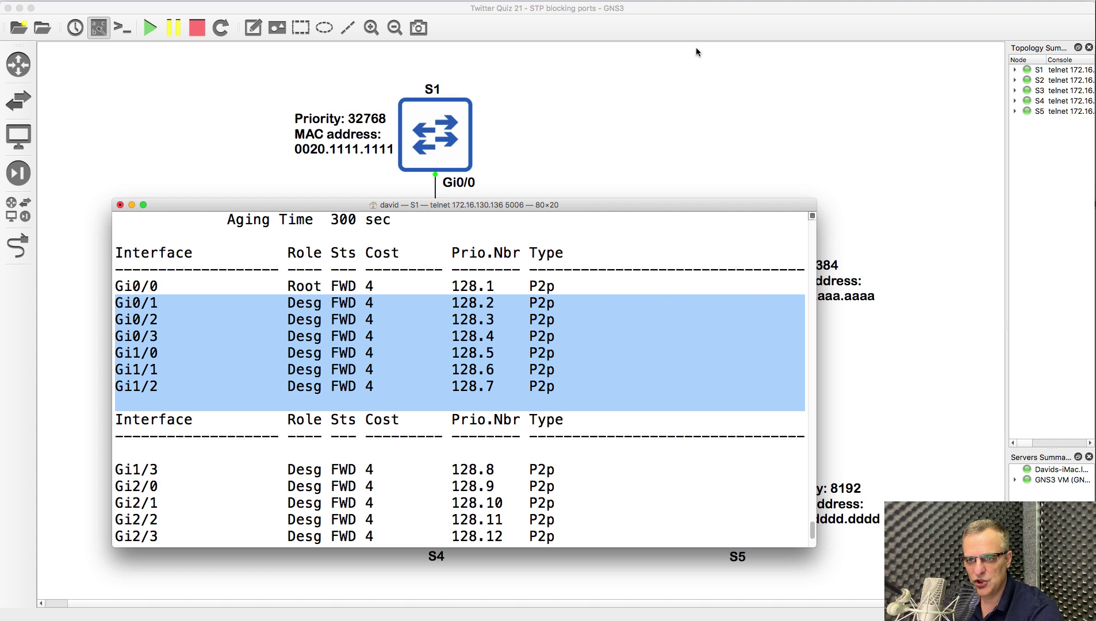
Return to the GNS3 topology and add a text note reading ROOT in the empty area between S1 and S3.
left_click(643, 18)
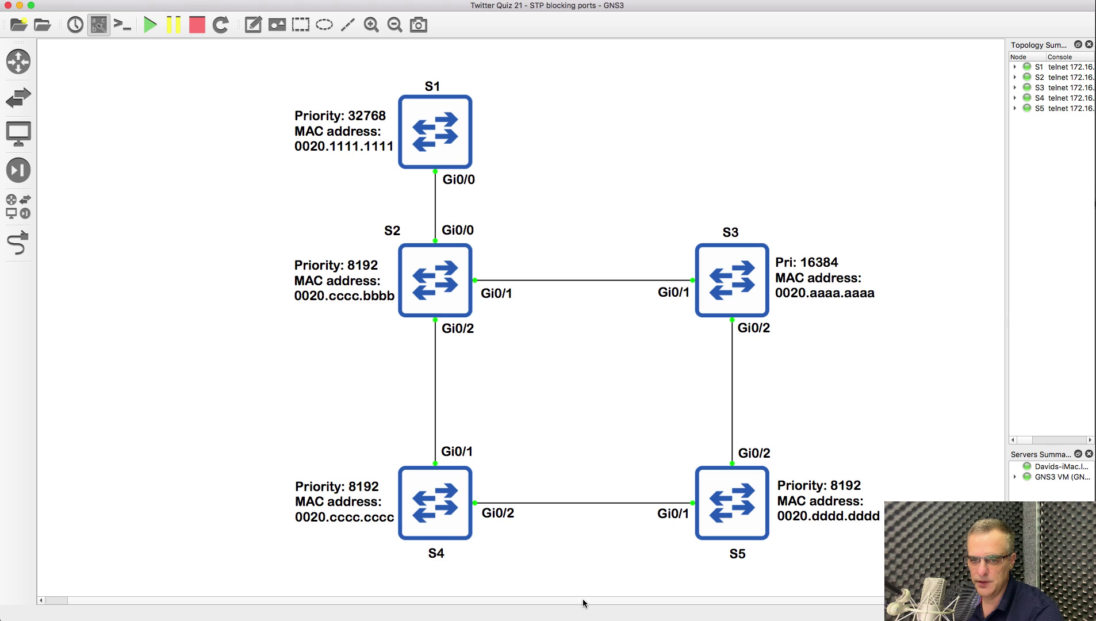
left_click(253, 24)
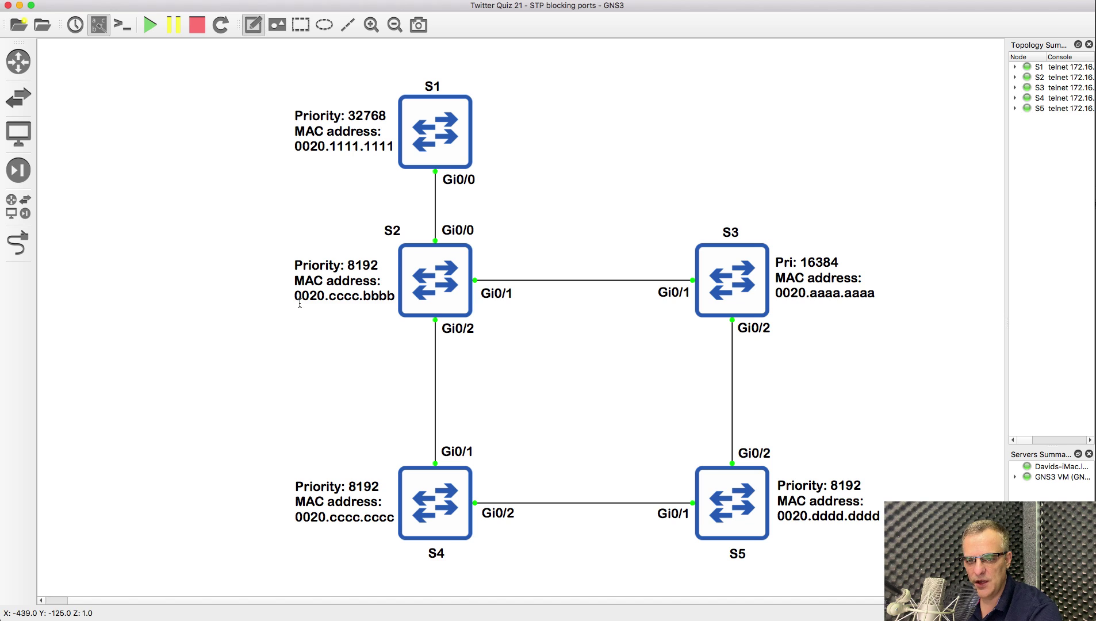
left_click(544, 180)
type("ROOT")
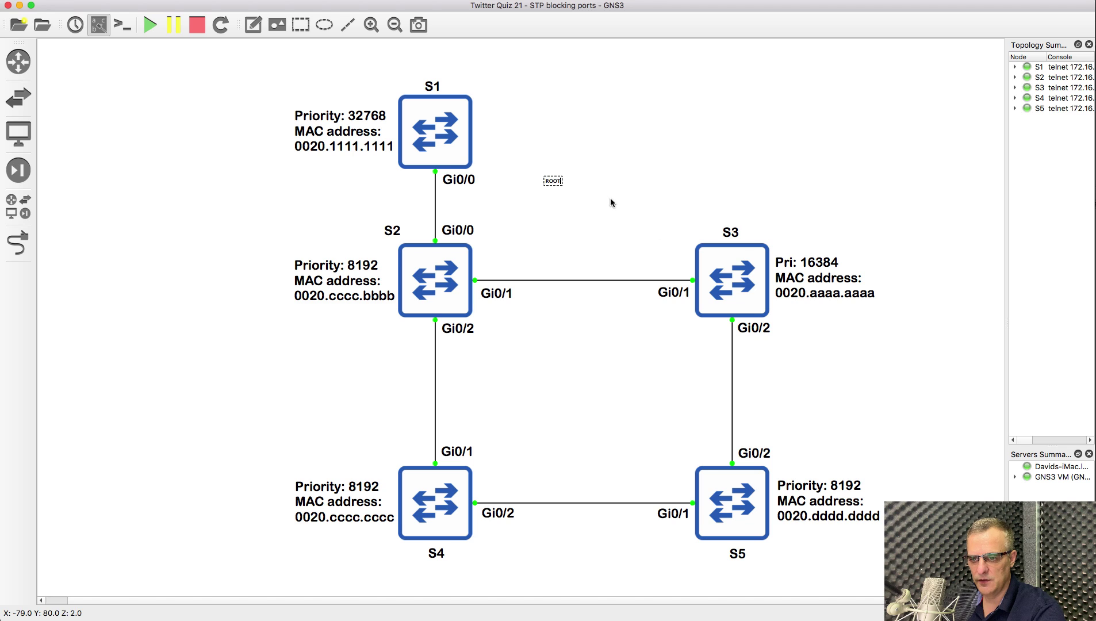
Open the ROOT note for text editing and set its colour to a dark green.
right_click(548, 183)
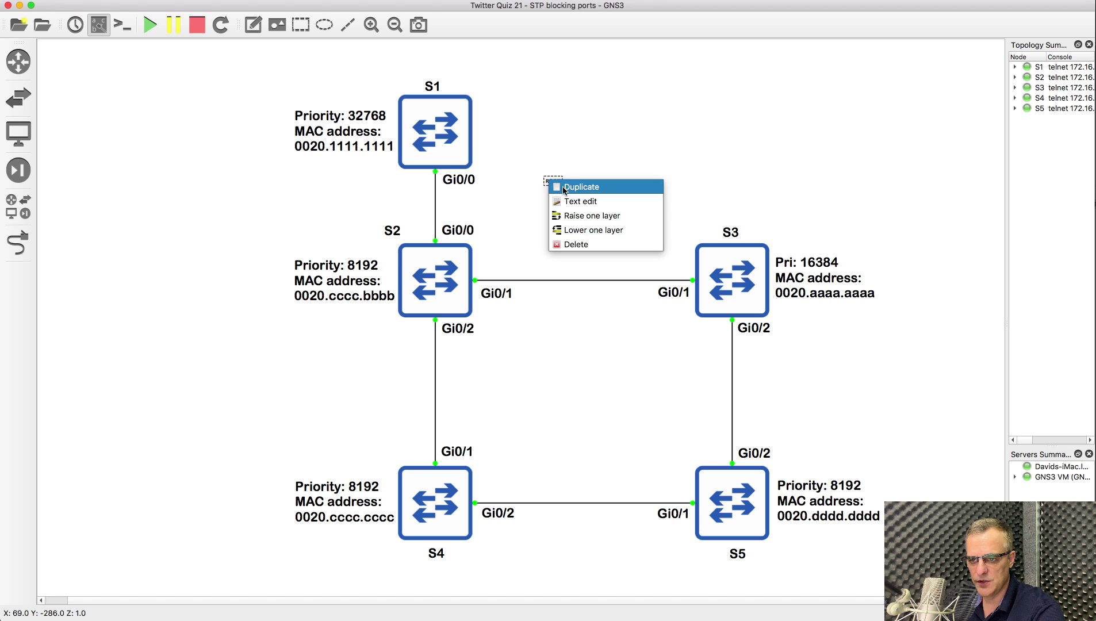
left_click(588, 206)
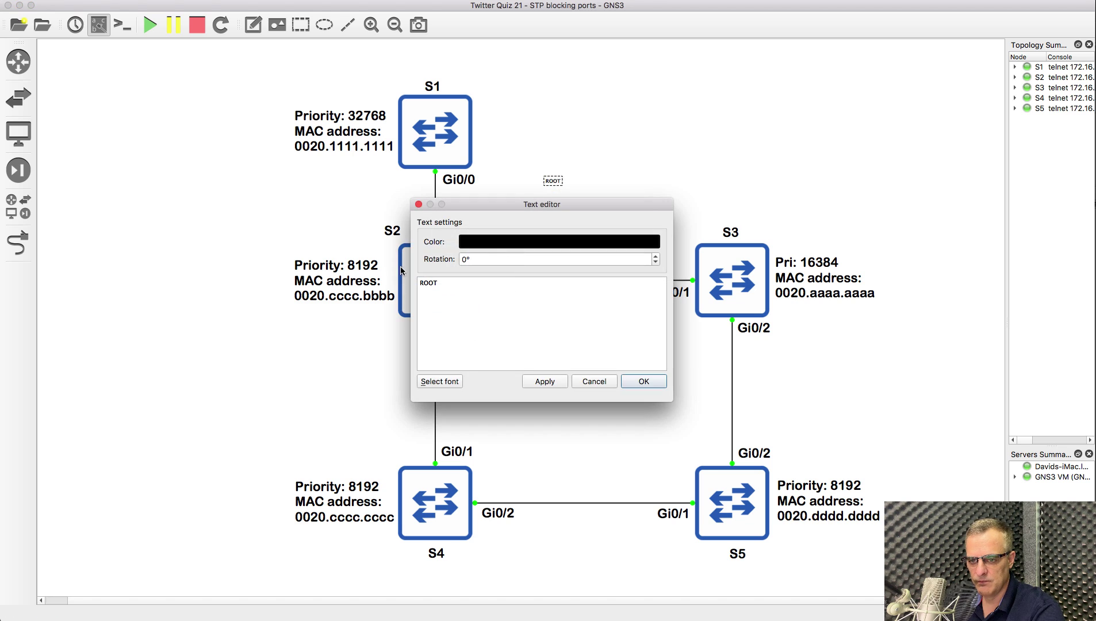
left_click(492, 242)
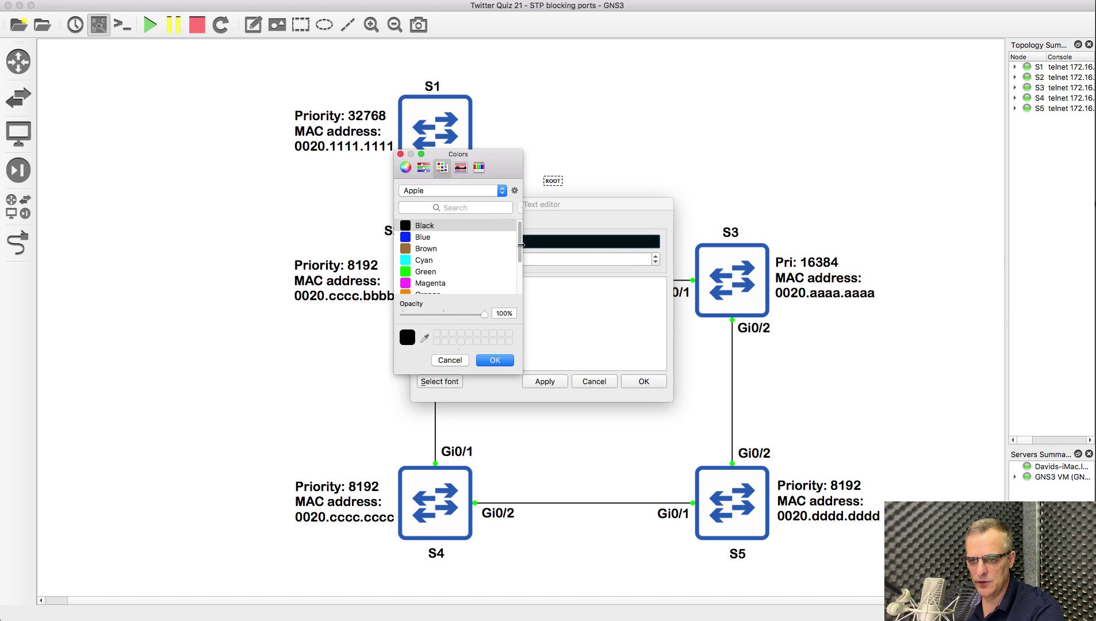
left_click(437, 272)
key("Return")
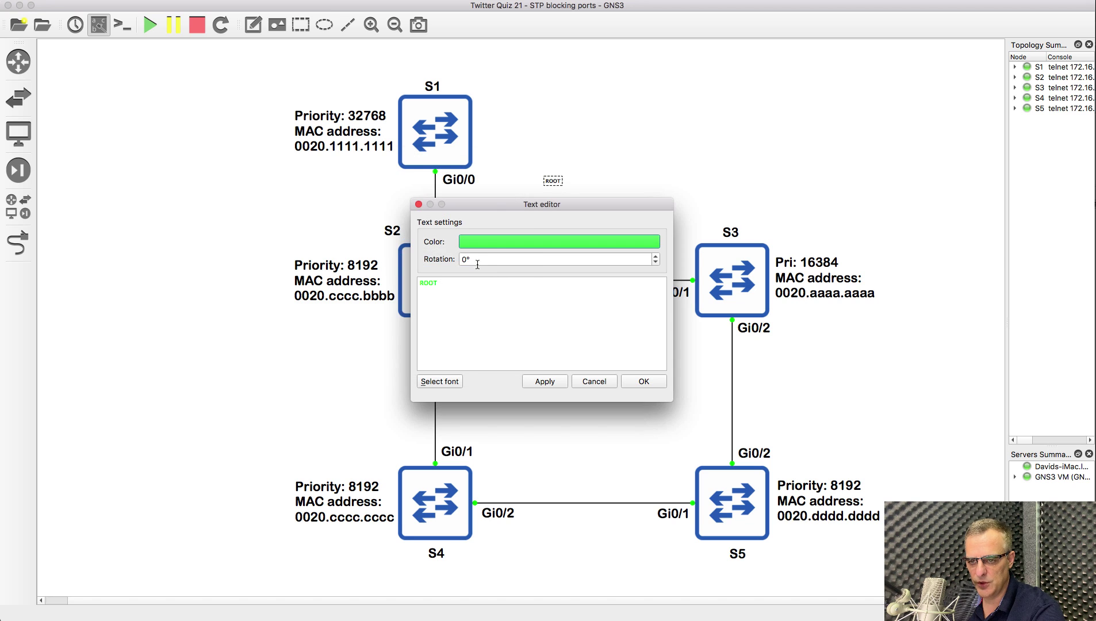
left_click(493, 241)
left_click(405, 167)
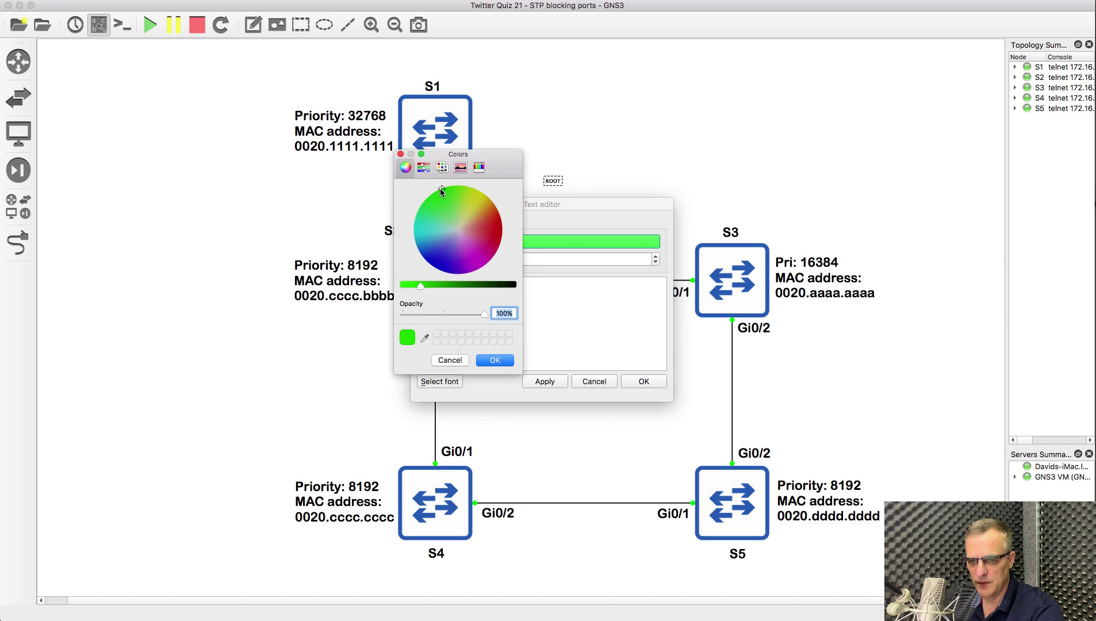
left_click(492, 360)
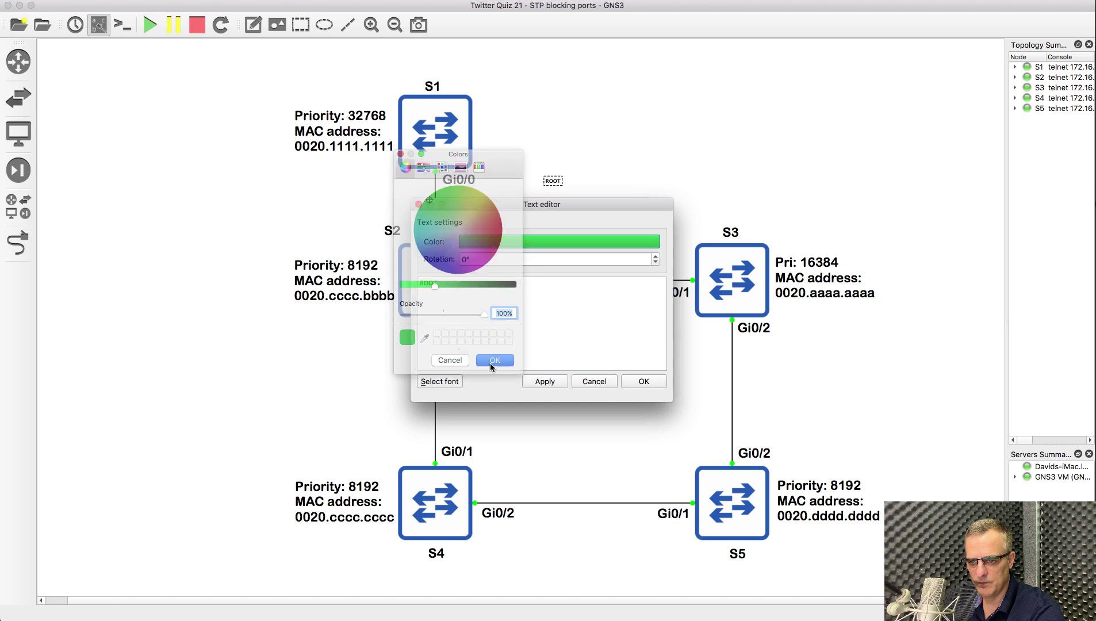
Set the ROOT note's font size to 36 and apply the text changes.
left_click(440, 381)
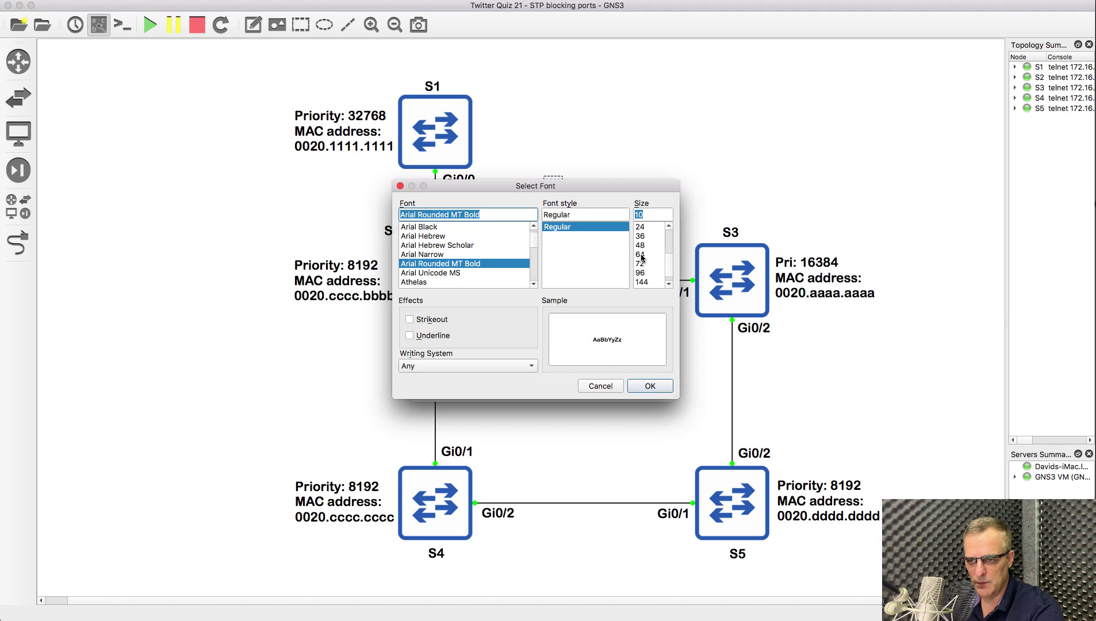
left_click(642, 255)
left_click(651, 244)
left_click(647, 237)
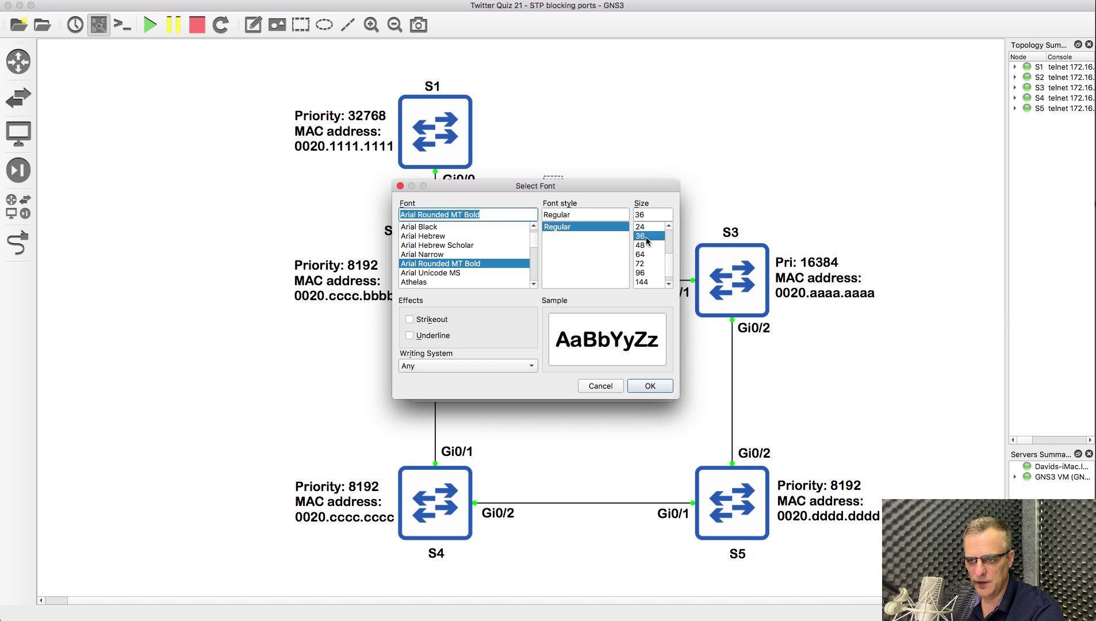
left_click(649, 387)
left_click(643, 382)
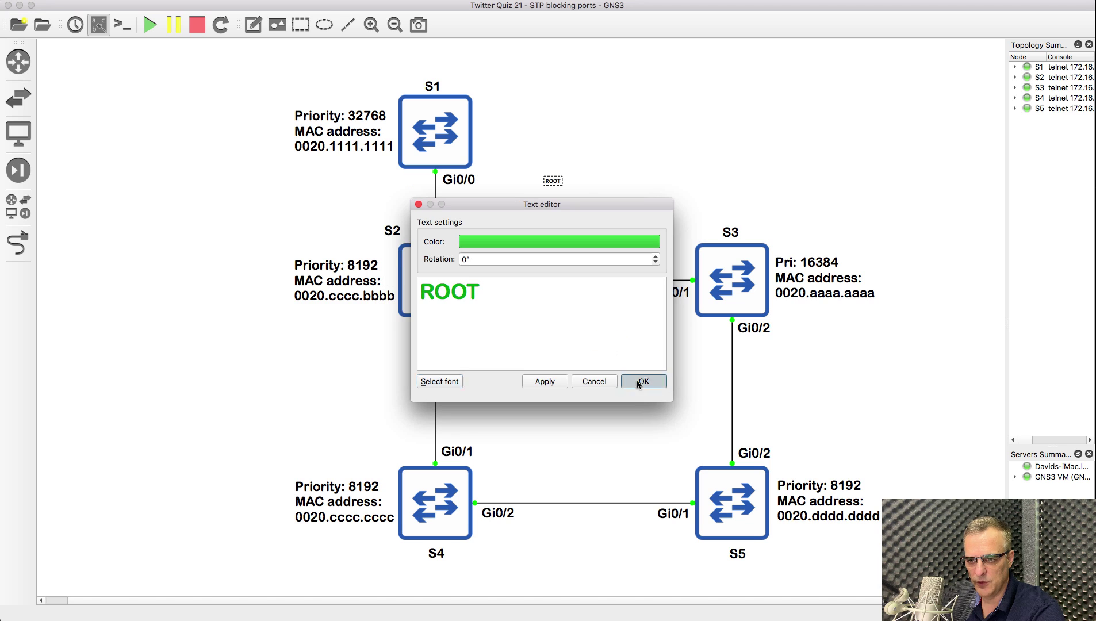
Move the ROOT note directly beneath S2's MAC address label and deselect it.
left_click_drag(541, 203, 620, 131)
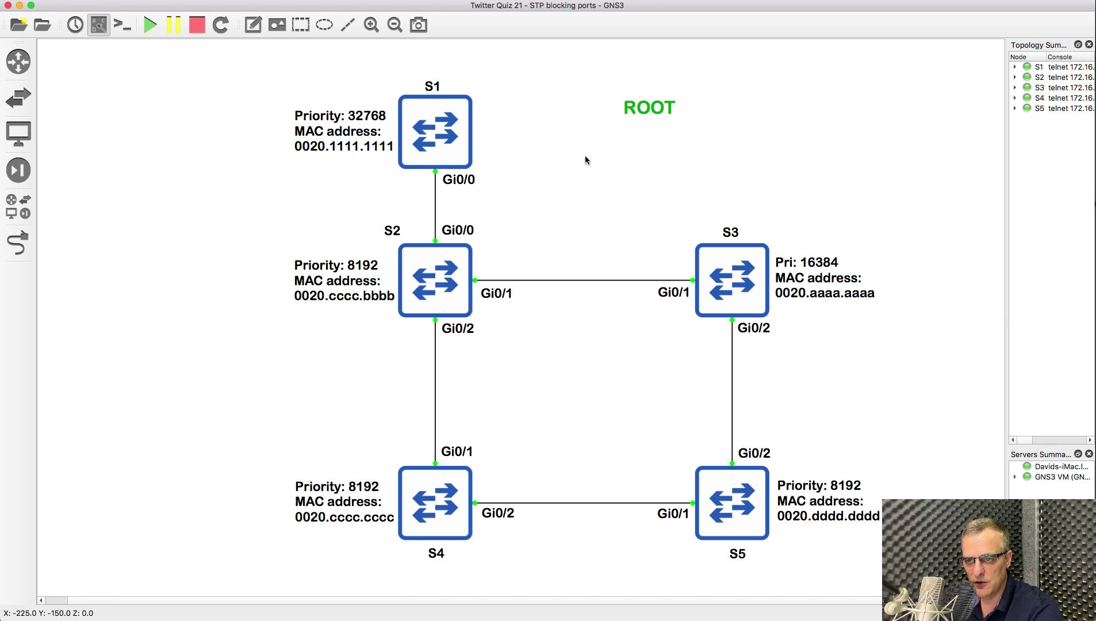
left_click_drag(644, 110, 348, 323)
left_click(351, 348)
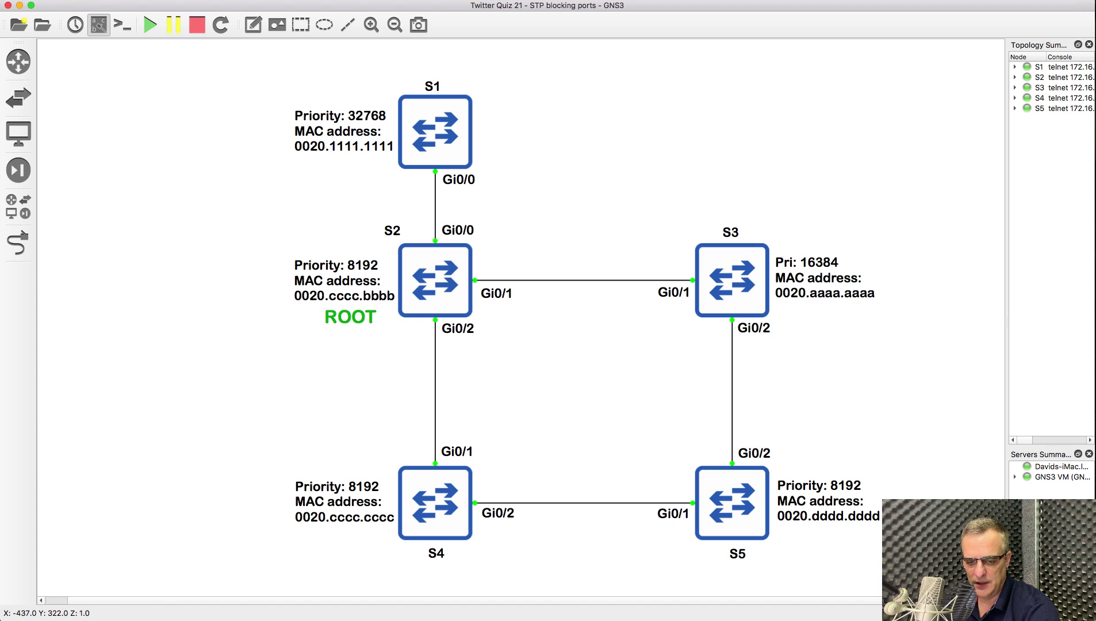
Switch to the S2 terminal session and enter privileged EXEC mode with en.
right_click(353, 620)
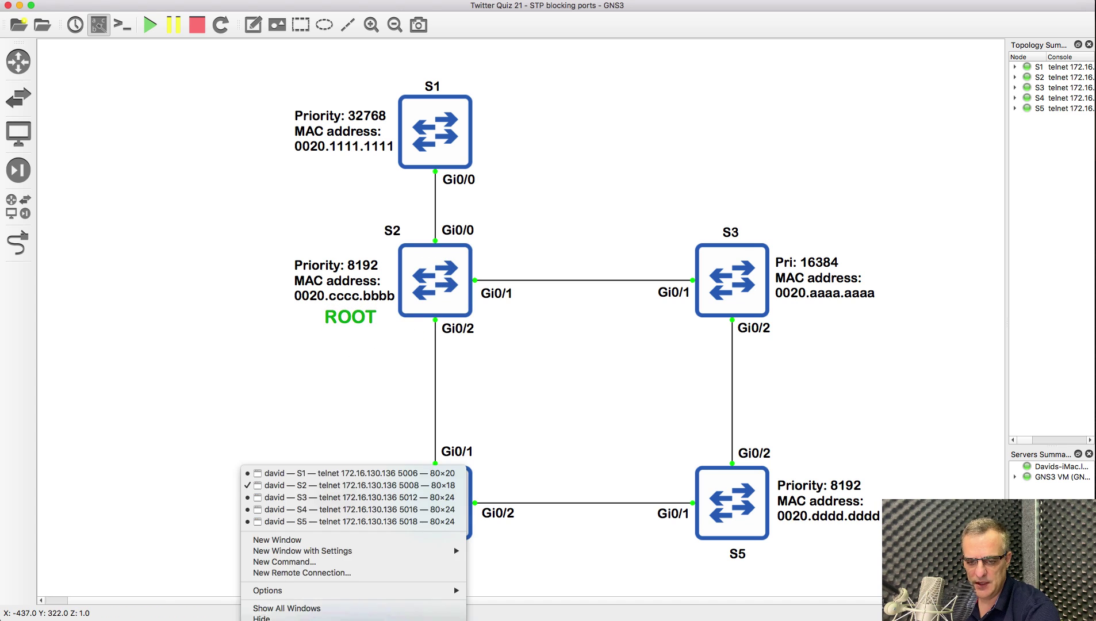
left_click(326, 490)
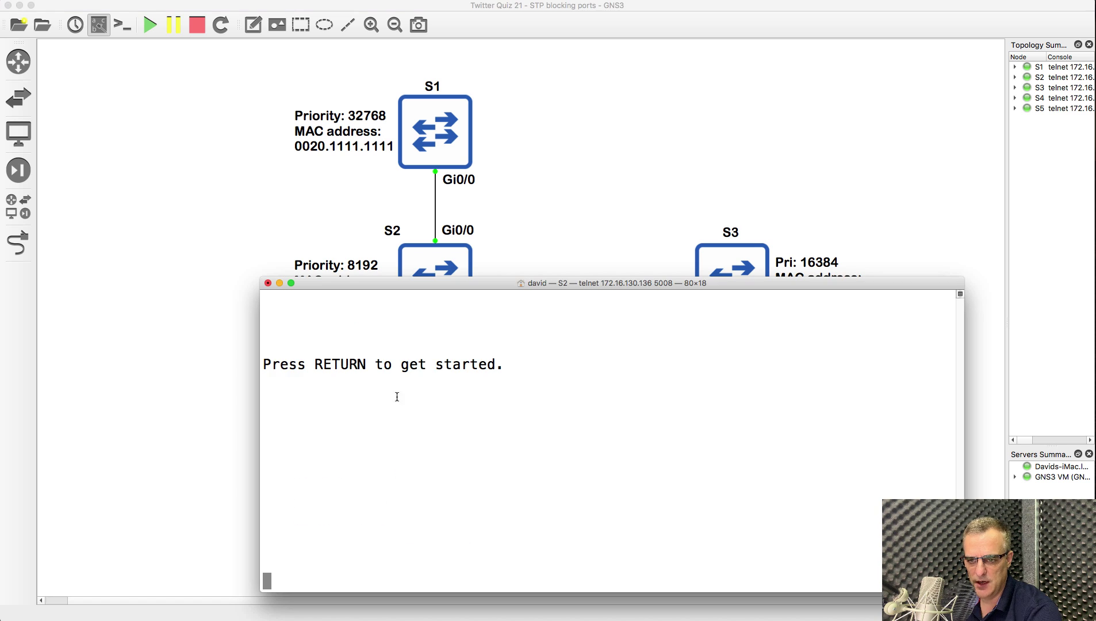
key("Return")
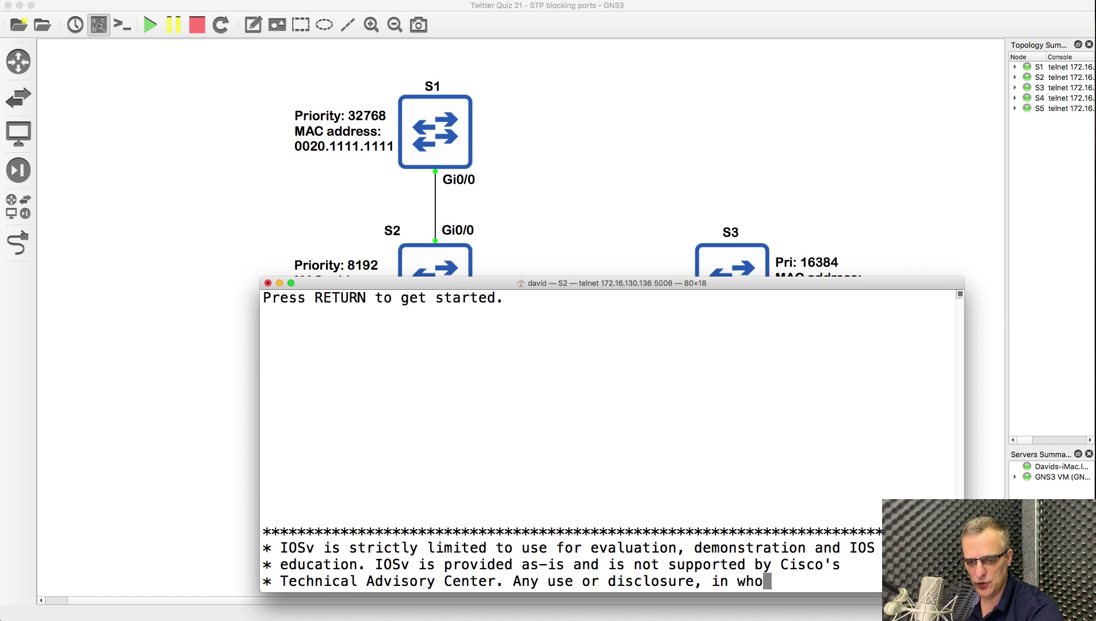
type("en")
key("Return")
Display S2's spanning-tree status with sh spanning-tree, enlarge the terminal window upward, and highlight the root bridge statement under Root ID.
type("sh spa")
key("Tab")
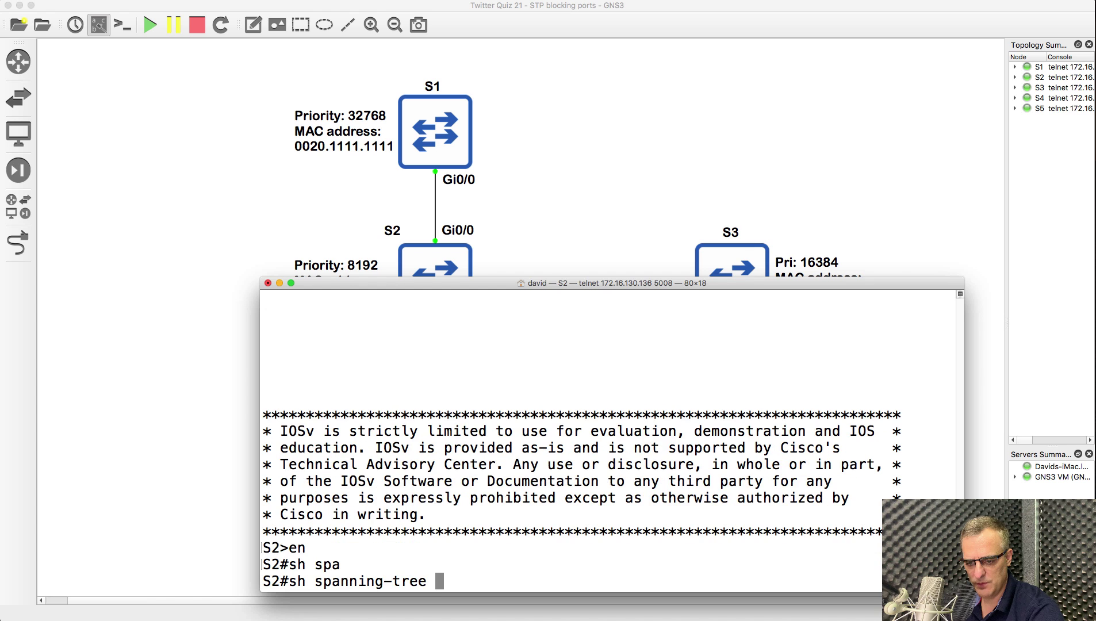
key("Return")
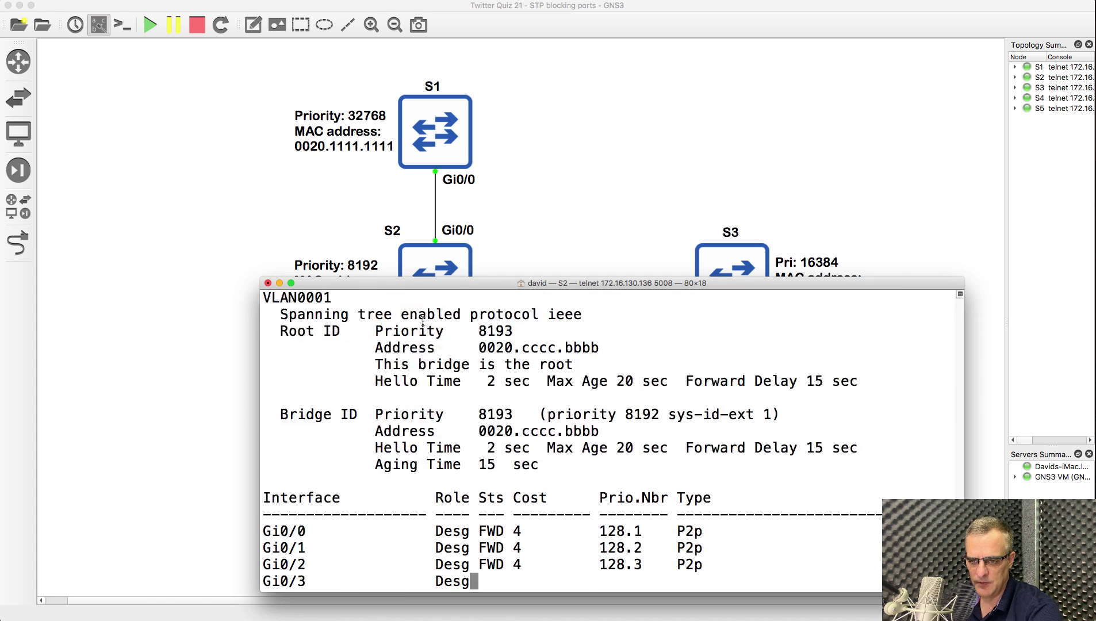
left_click_drag(461, 277, 466, 179)
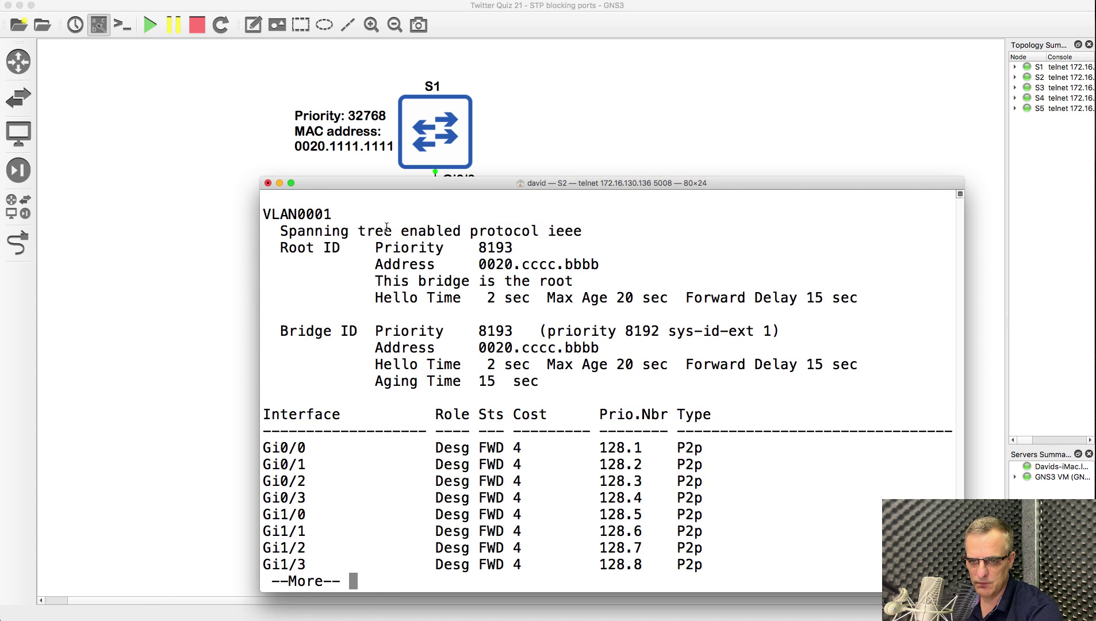
left_click_drag(370, 299, 586, 303)
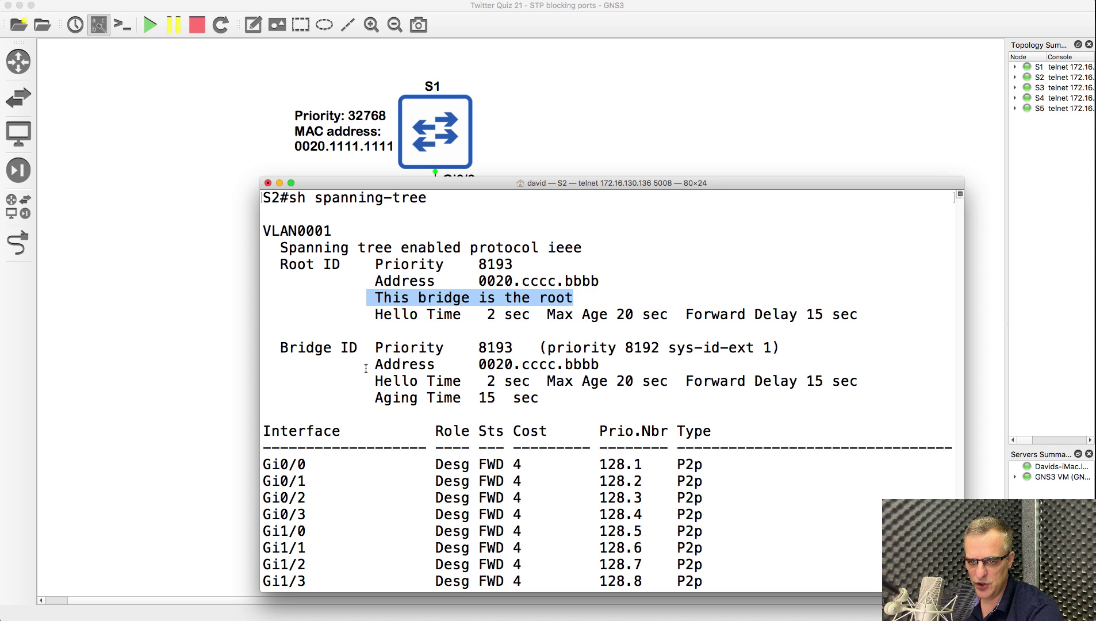
Highlight the bridge and root ID addresses in S2's spanning-tree output, then uncover S2's labels and return to the topology diagram.
left_click_drag(367, 364, 572, 347)
left_click_drag(366, 280, 632, 281)
left_click_drag(573, 180, 845, 82)
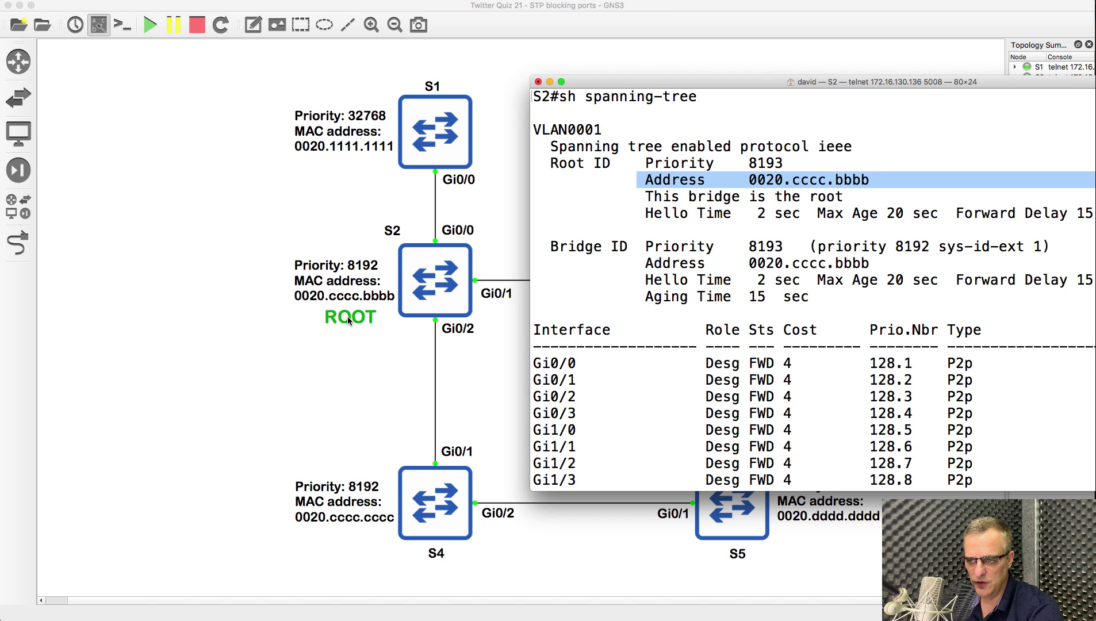
left_click(387, 335)
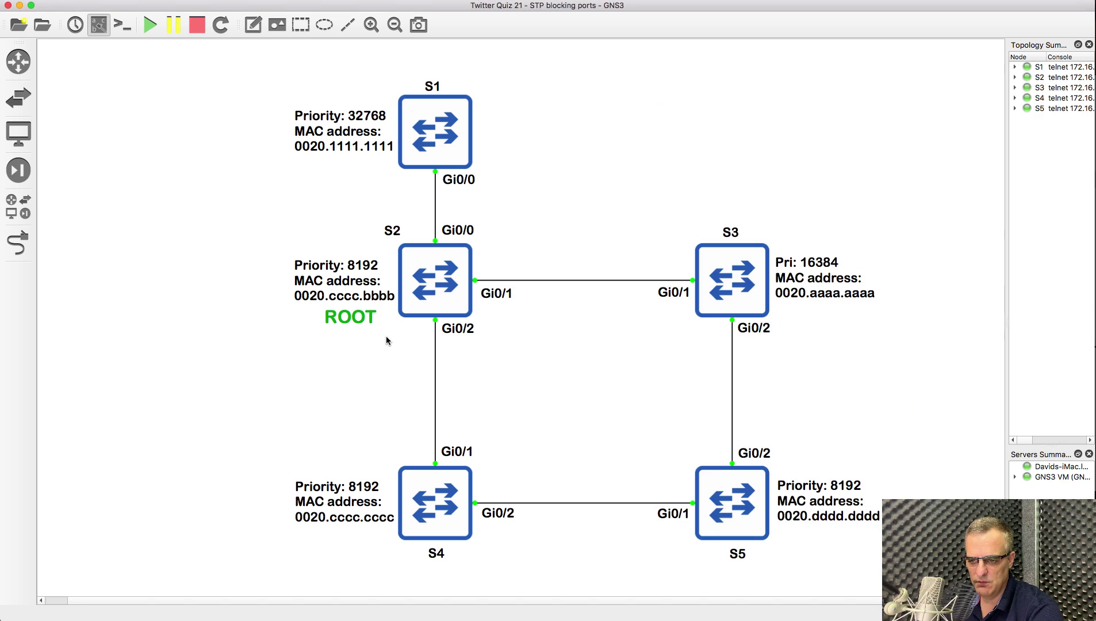
Duplicate the ROOT note, change the copy's text to RP, and place it beside S1's Gi0/0 port.
right_click(371, 320)
left_click(371, 320)
left_click_drag(348, 331, 499, 183)
double_click(407, 189)
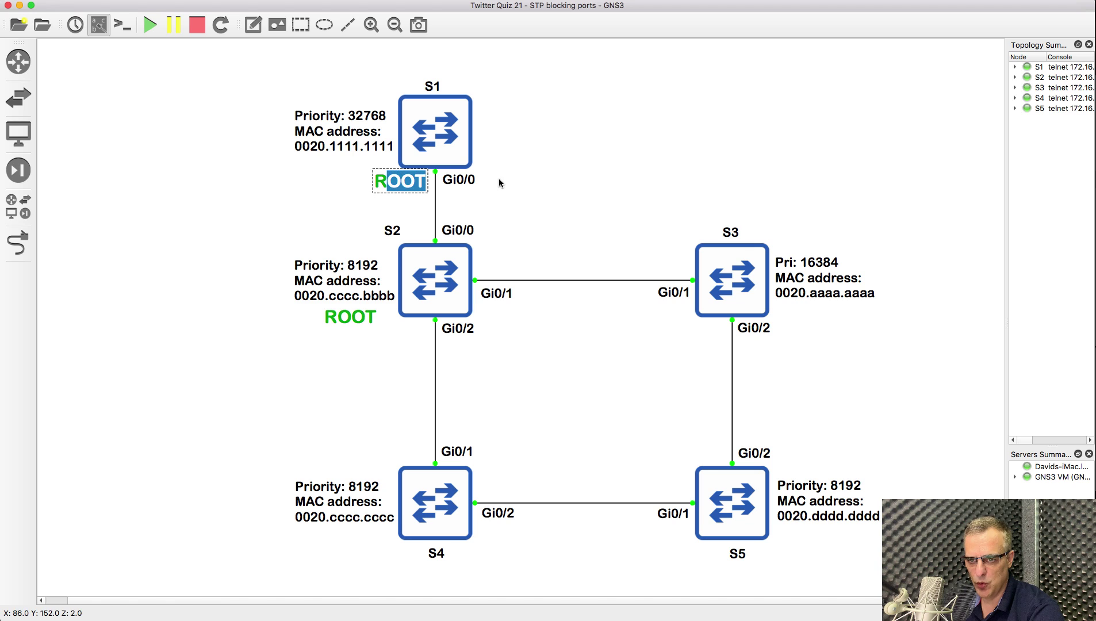
type("P")
left_click(372, 210)
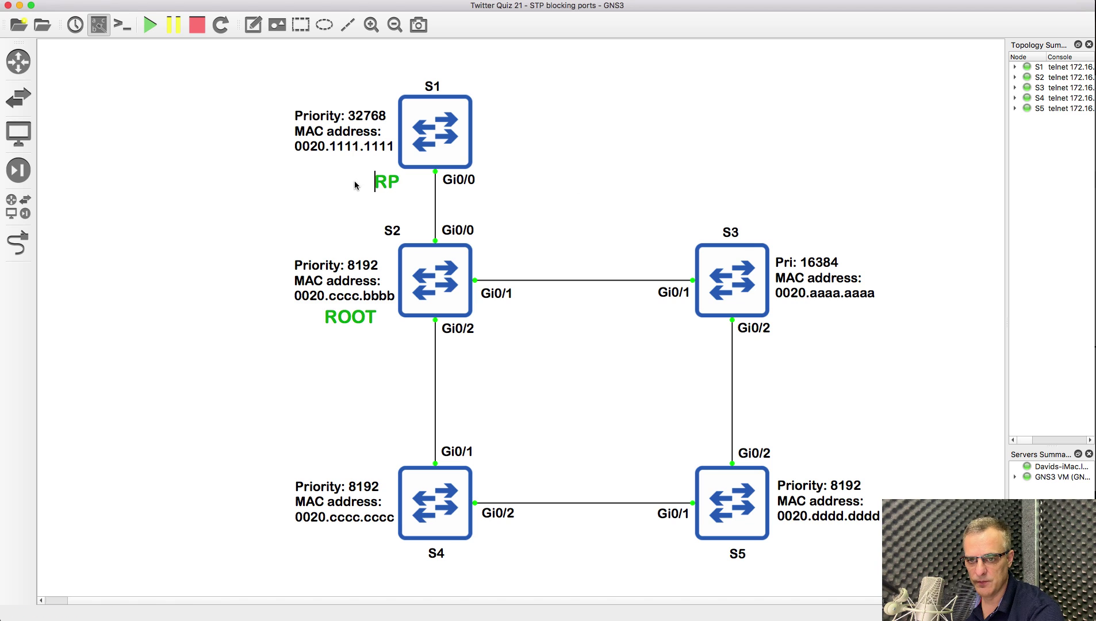
left_click_drag(366, 180, 396, 182)
left_click(516, 199)
Duplicate S1's RP note and place the copy above S3's Gi0/1 label, then deselect it.
right_click(420, 183)
left_click(454, 191)
left_click_drag(420, 197, 674, 262)
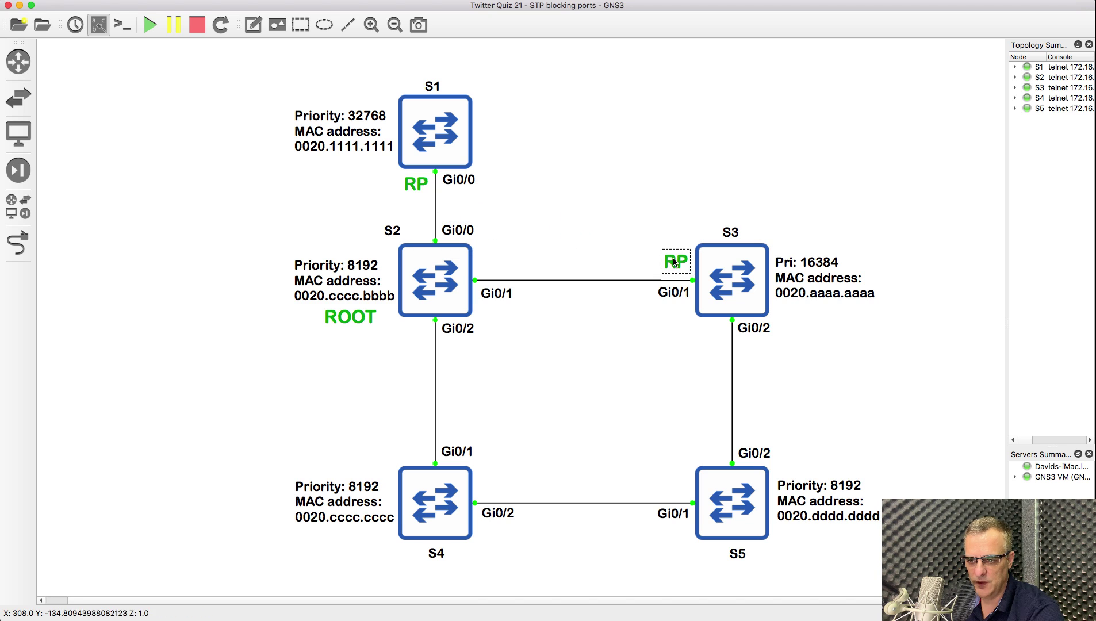
left_click(679, 236)
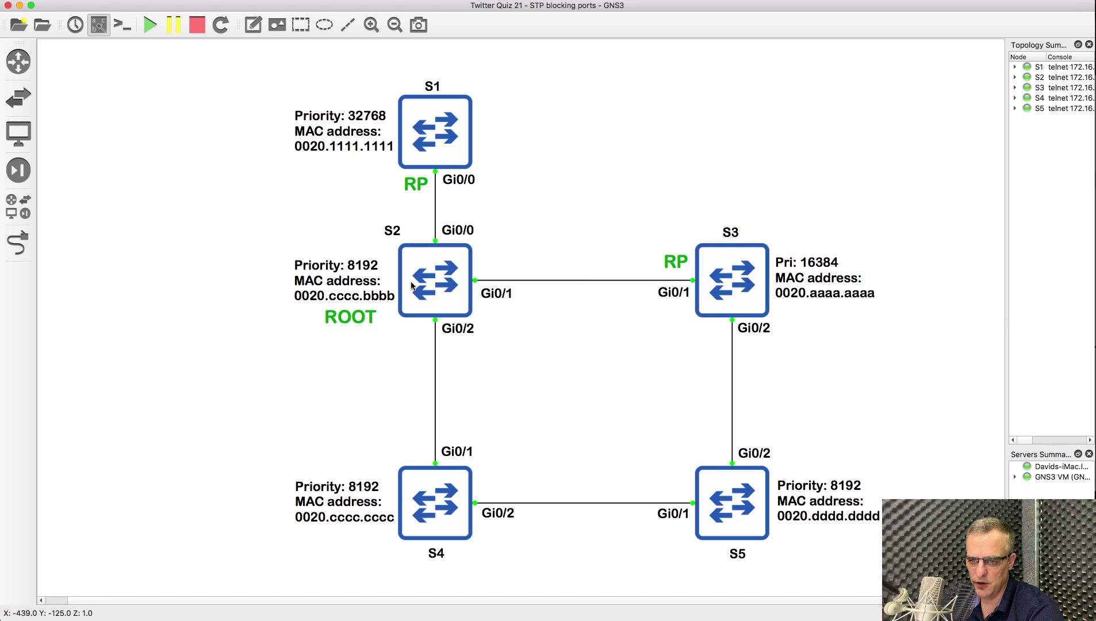
Switch to the S3 terminal session, wake the console, and enter privileged EXEC mode with en.
mouse_move(488, 291)
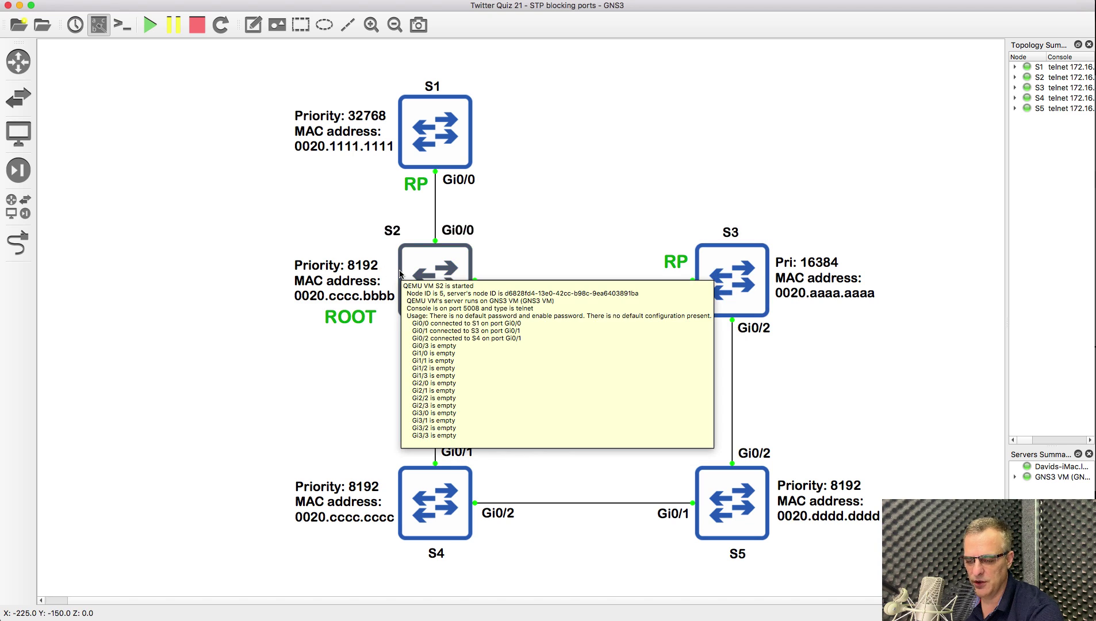
right_click(355, 620)
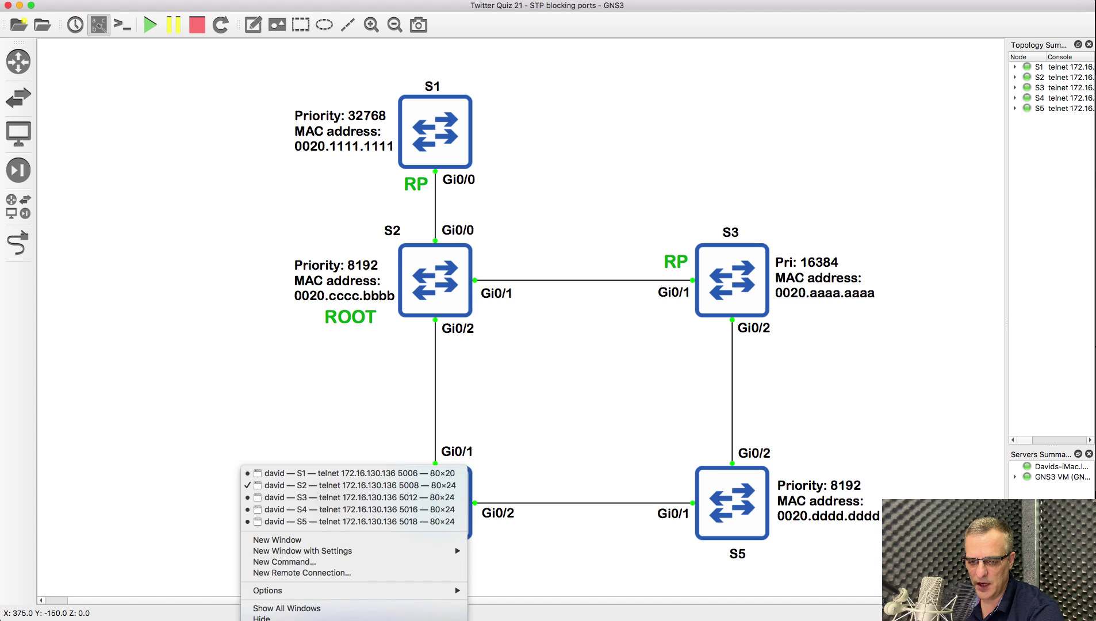
left_click(291, 498)
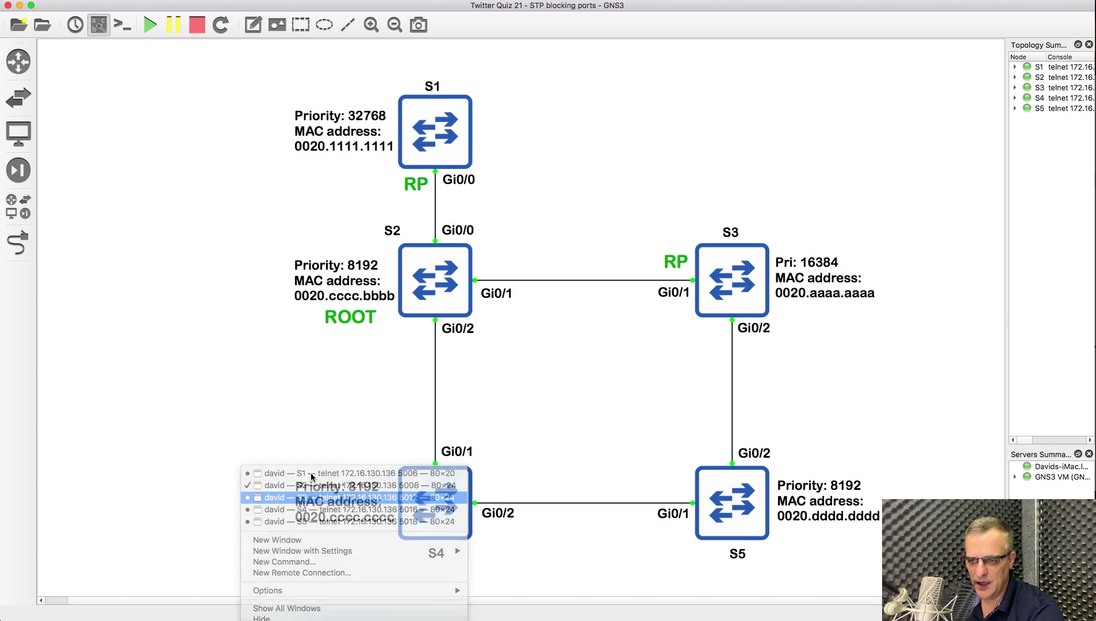
key("Return")
key("Return")
key("Return")
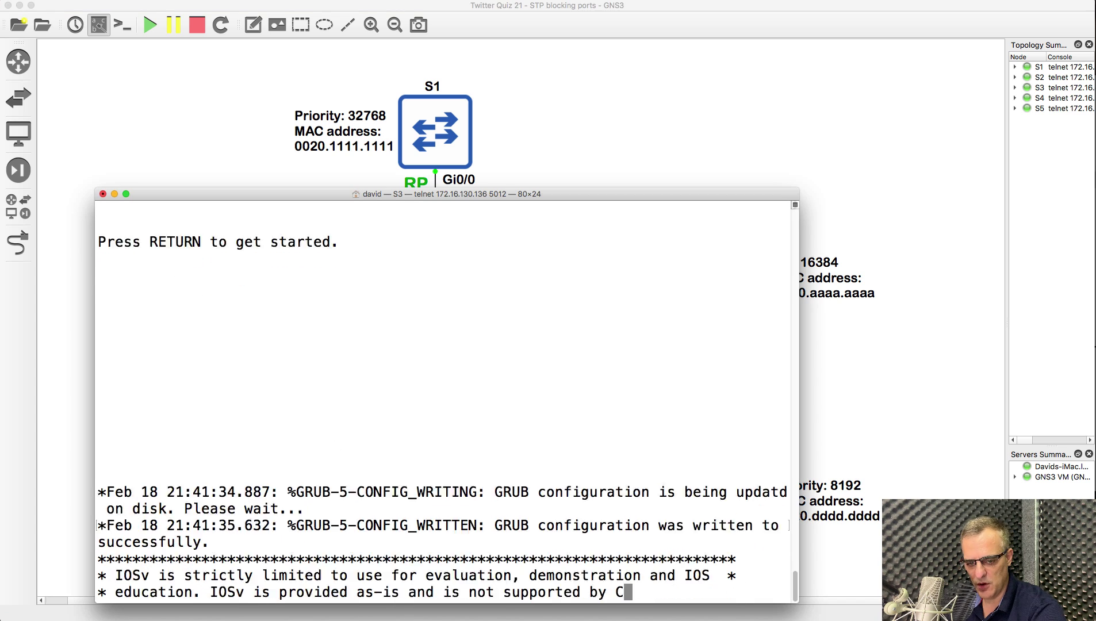
type("en")
key("Return")
Display S3's spanning-tree status with sh spanning-tree, highlight the Root ID cost line, and return to the diagram.
type("sh spa")
key("Tab")
key("Return")
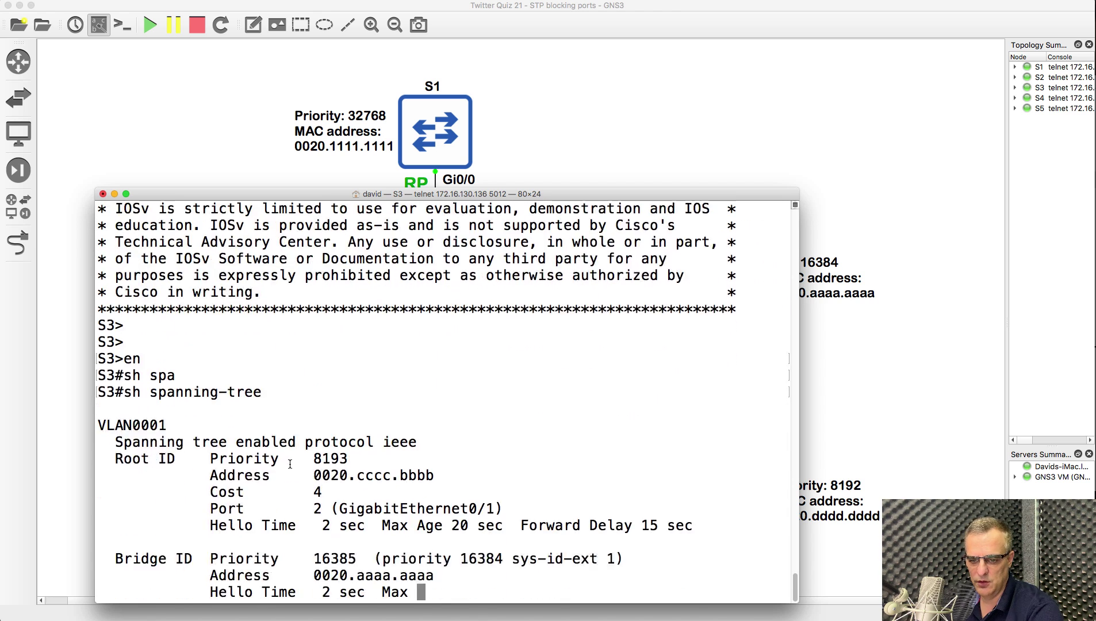
left_click_drag(203, 292, 367, 289)
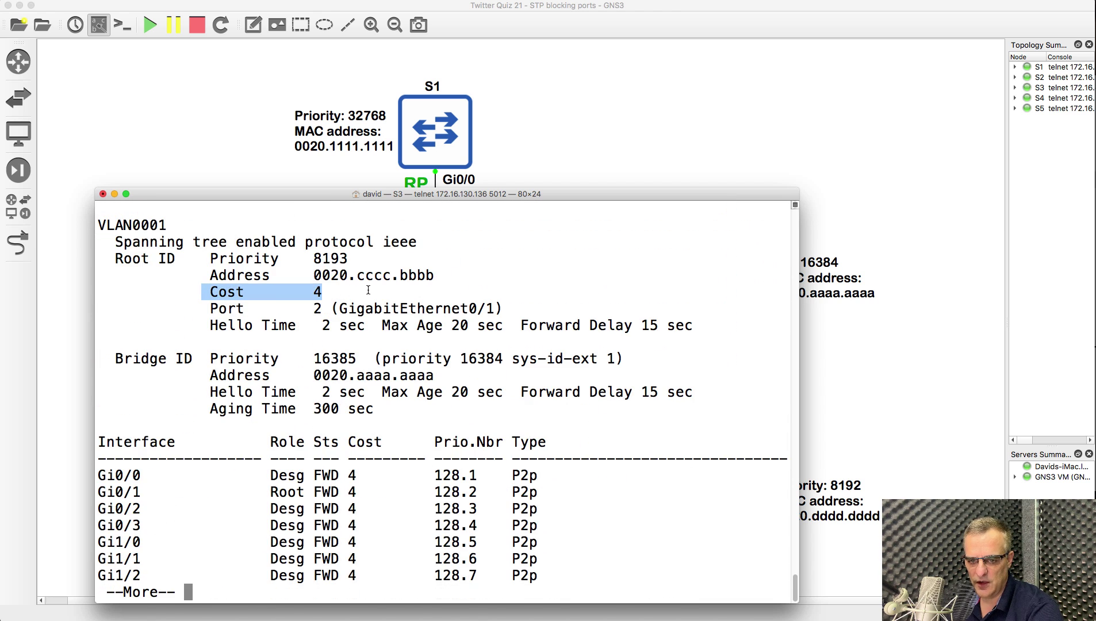
left_click(616, 145)
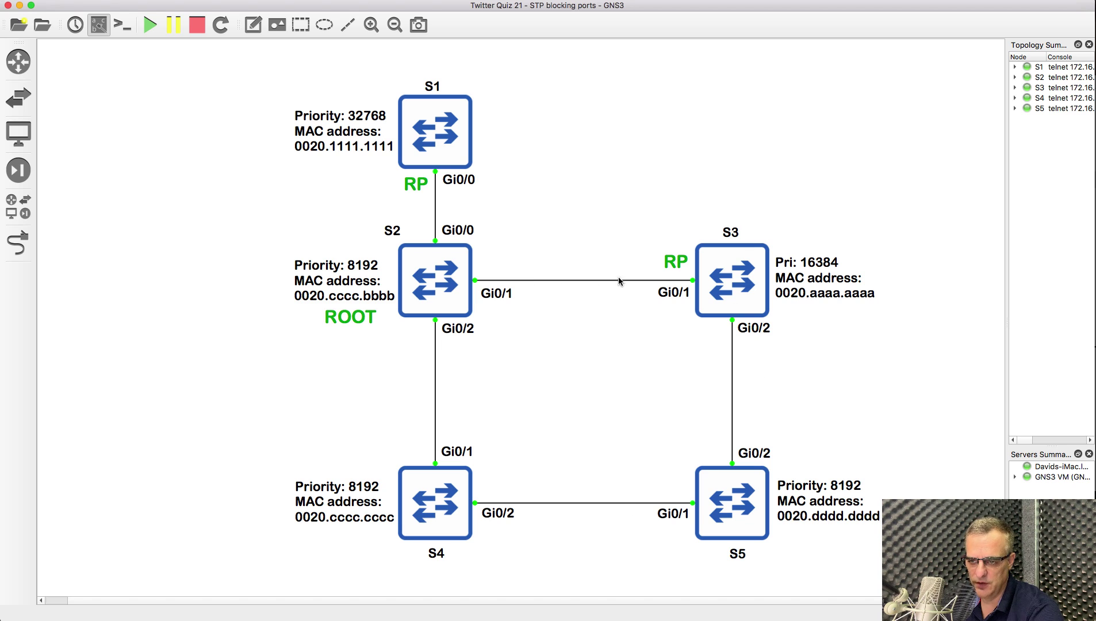
Duplicate S3's RP note and place the copy beside S4's Gi0/1 port.
right_click(670, 266)
left_click(687, 275)
left_click_drag(682, 283, 425, 451)
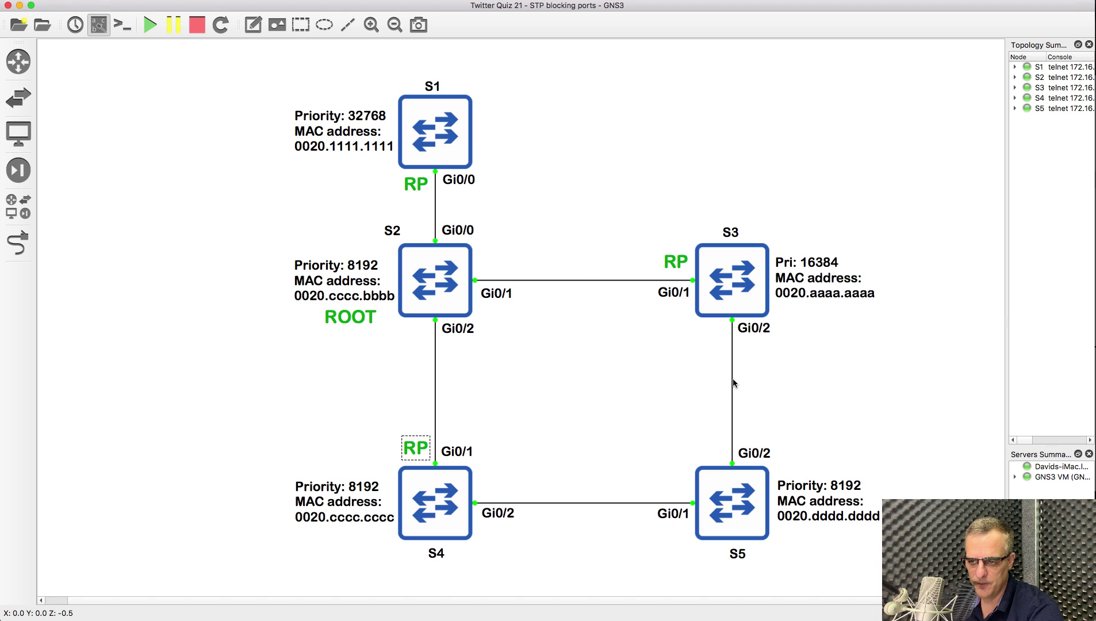
Duplicate S4's RP note and place the copy directly above S5's Gi0/1 label.
right_click(416, 446)
left_click(505, 443)
left_click_drag(429, 457, 669, 435)
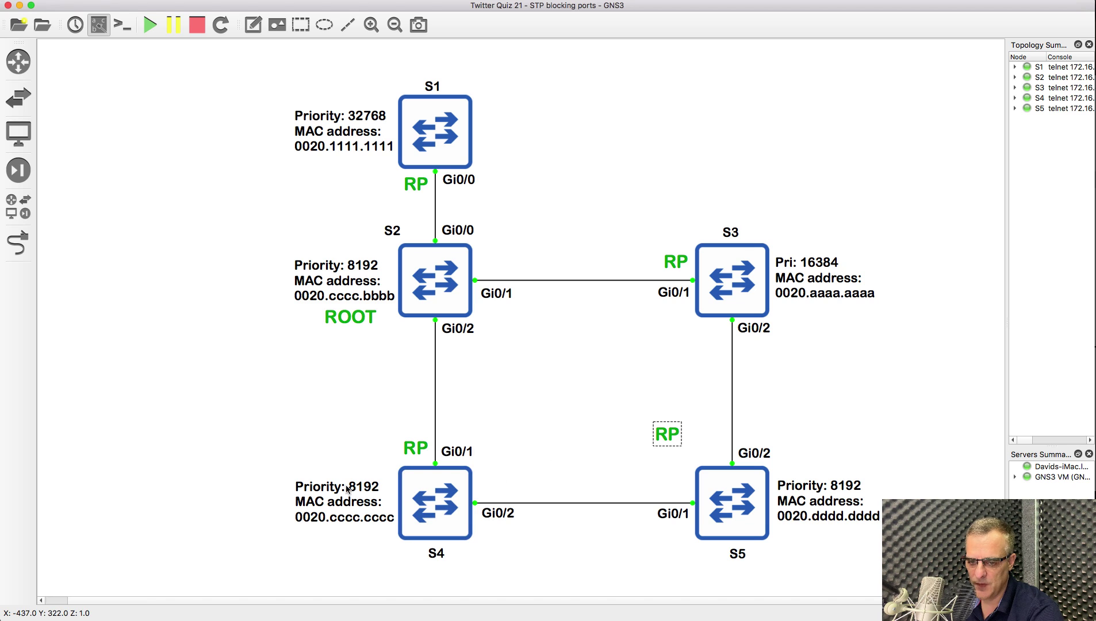
left_click_drag(668, 442, 679, 489)
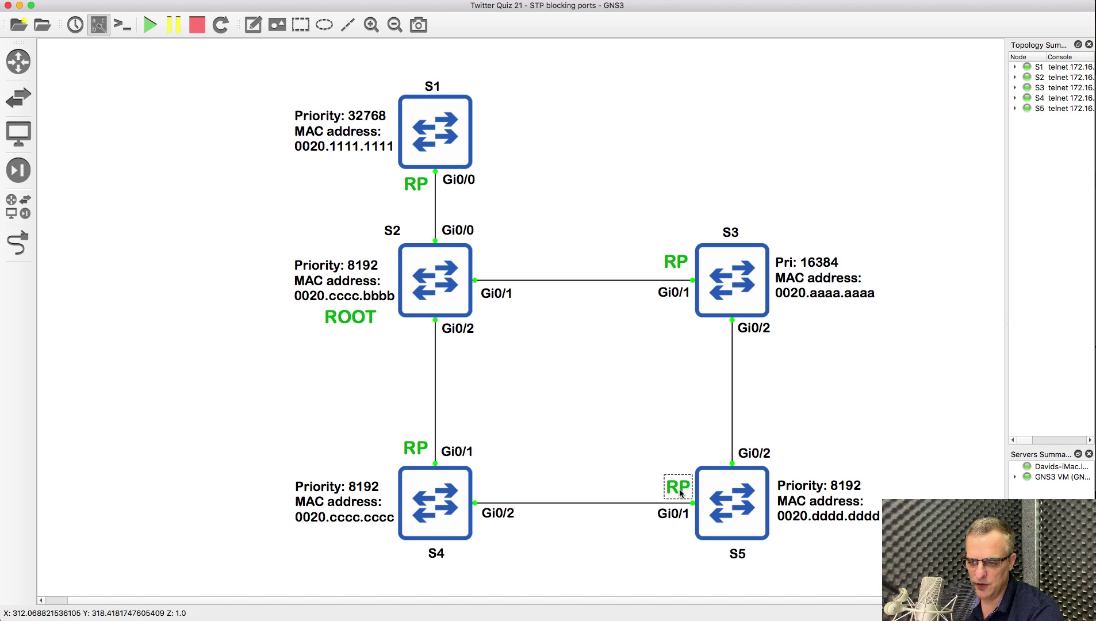
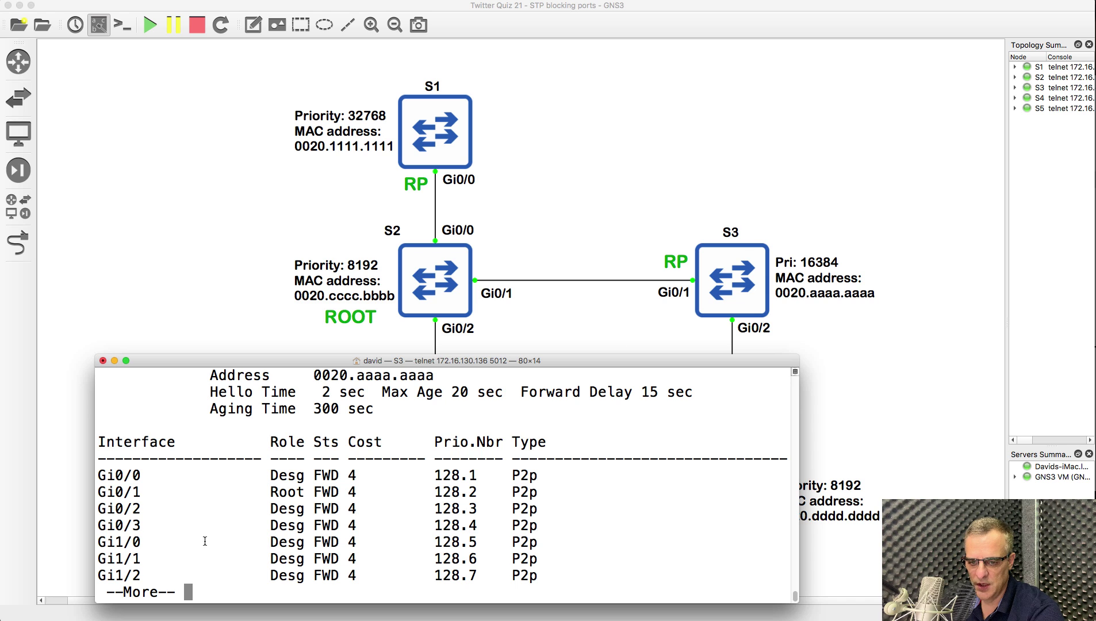
Rerun sh spanning-tree on S3, highlight the Gi0/1 interface's role entry, and return to the diagram.
left_click_drag(106, 493, 678, 487)
triple_click(678, 487)
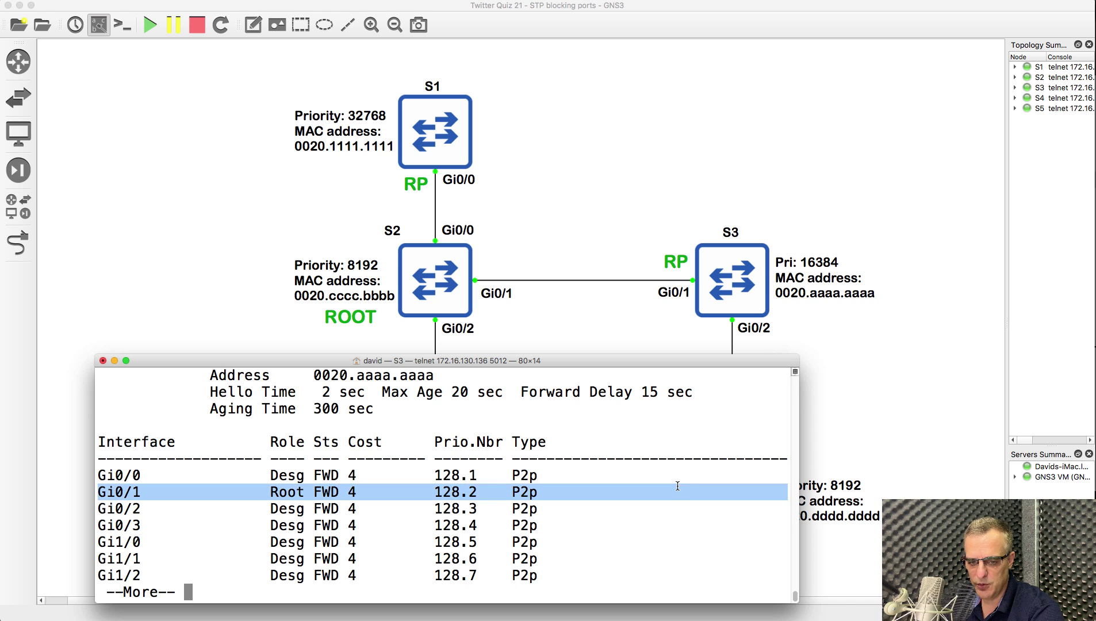
key("Return")
type("qsh spanning-tree")
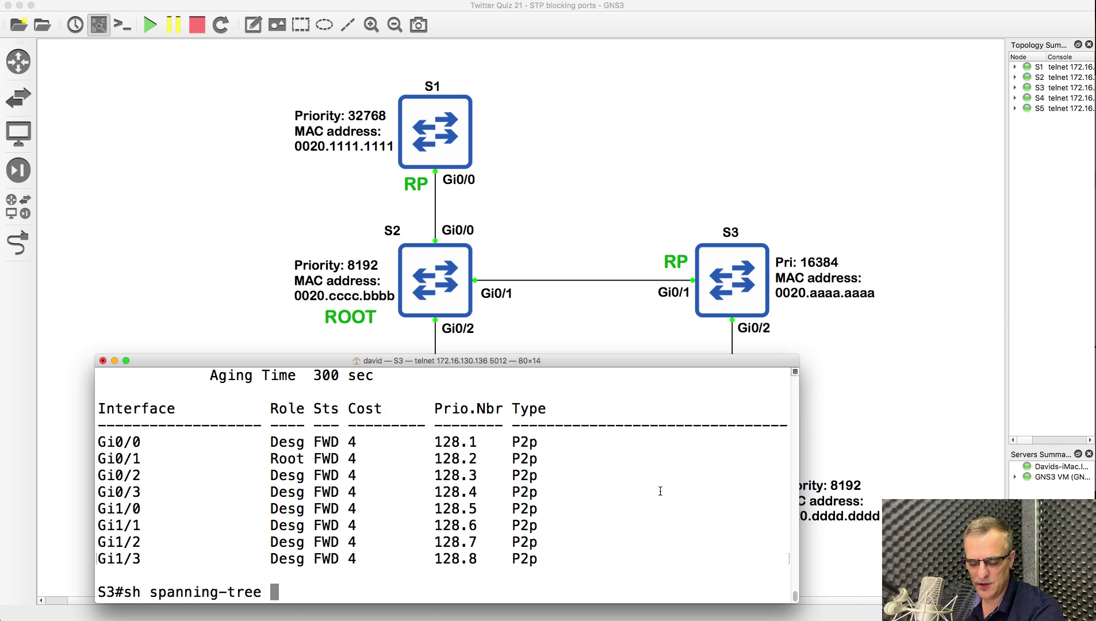
key("Return")
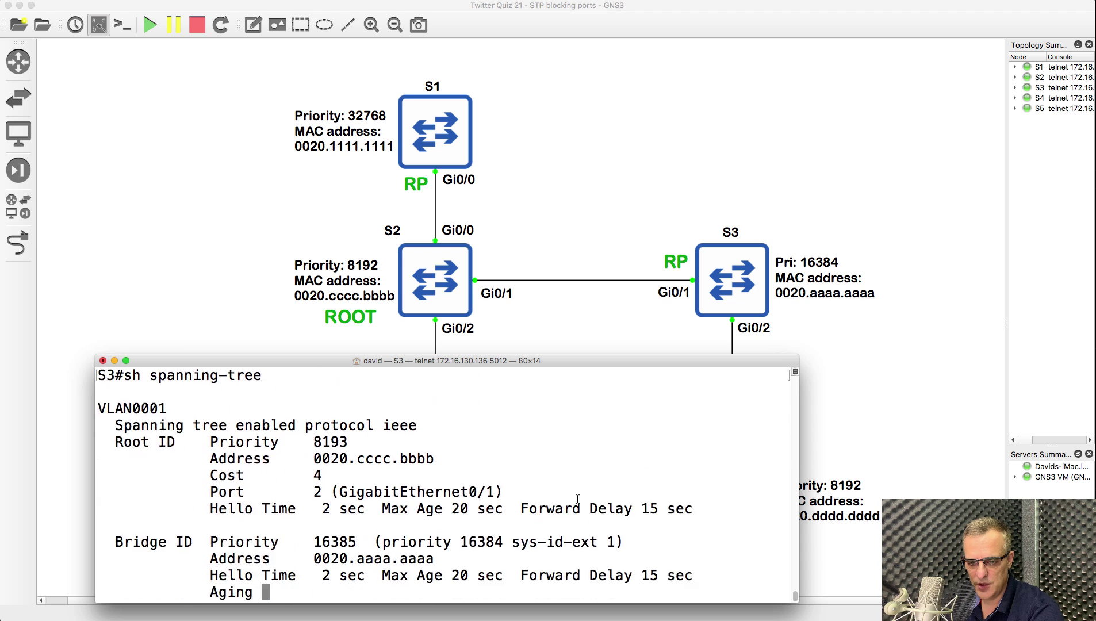
left_click_drag(232, 497, 579, 494)
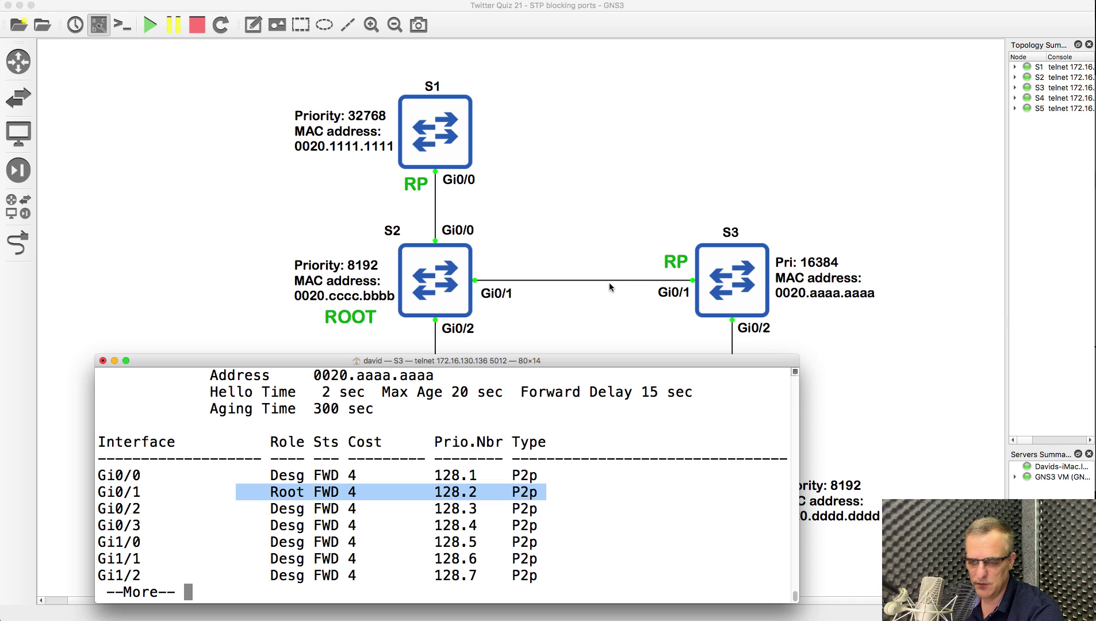
left_click(609, 260)
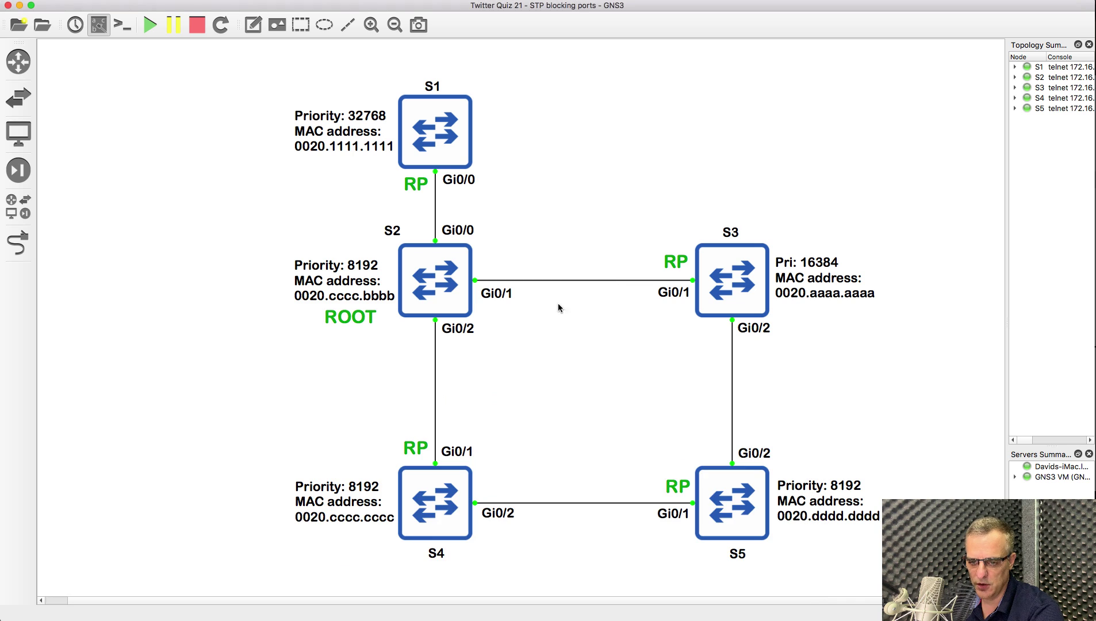
Open the S4 switch console and enter privileged EXEC mode with en.
double_click(440, 517)
key("Return")
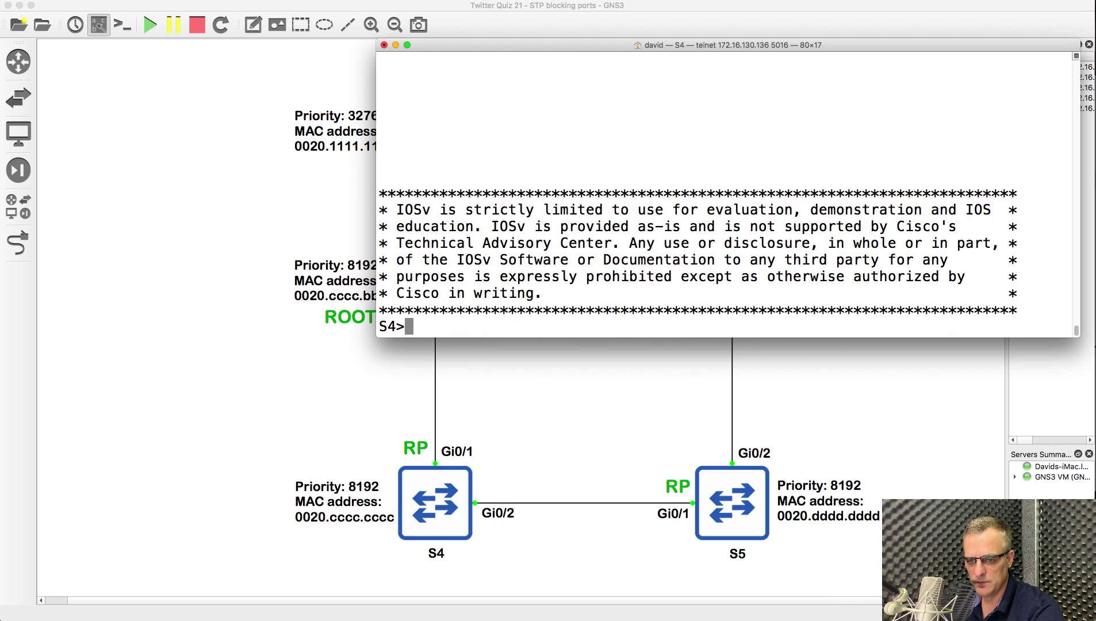
type("en")
key("Return")
Display S4's spanning-tree status with sh spanning-tree, highlight the Gi0/1 row, and return to the diagram.
type("sh spa")
key("Tab")
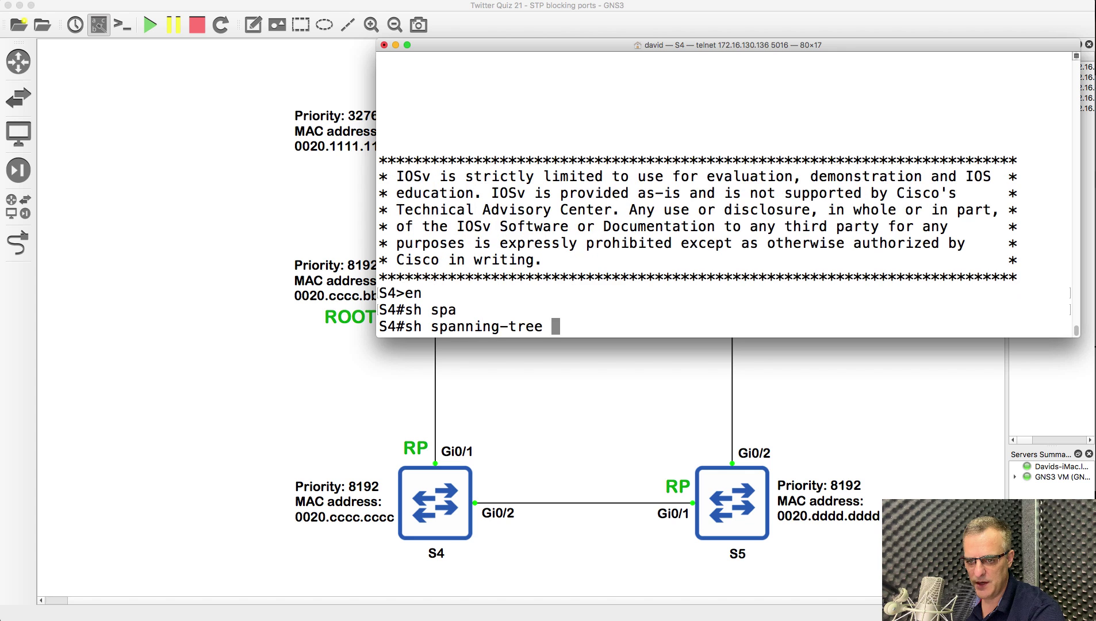
key("Return")
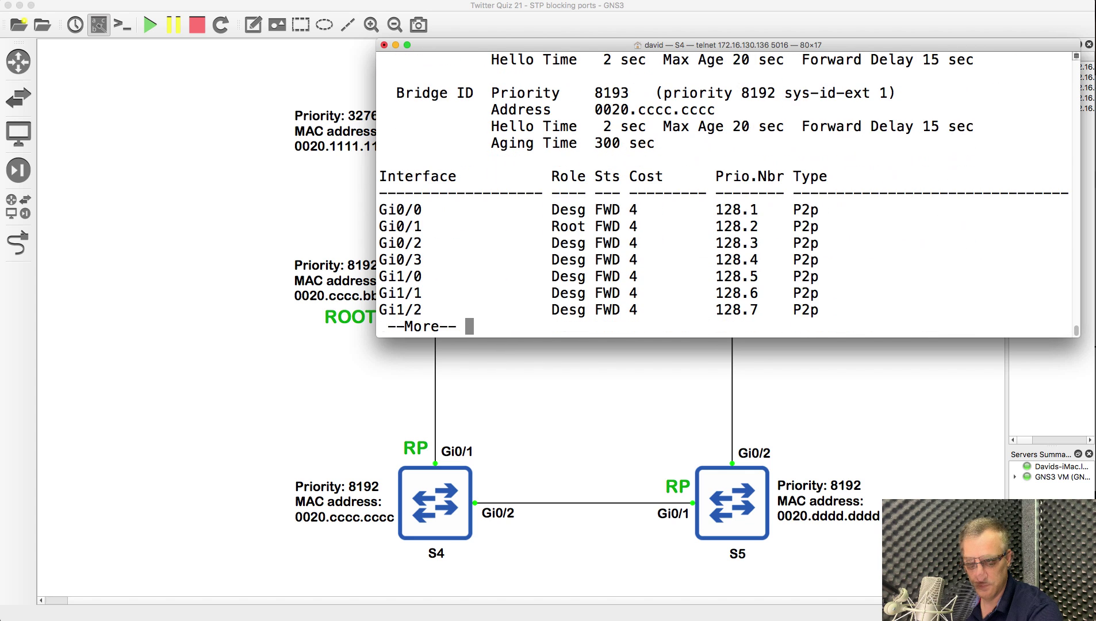
left_click_drag(381, 226, 1068, 228)
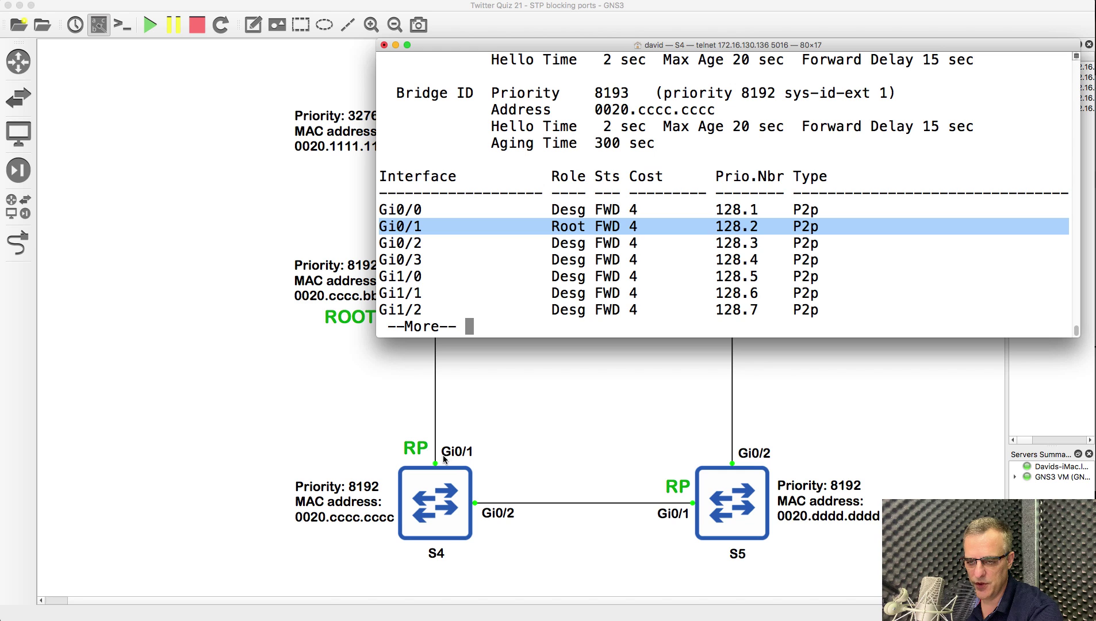
left_click(468, 351)
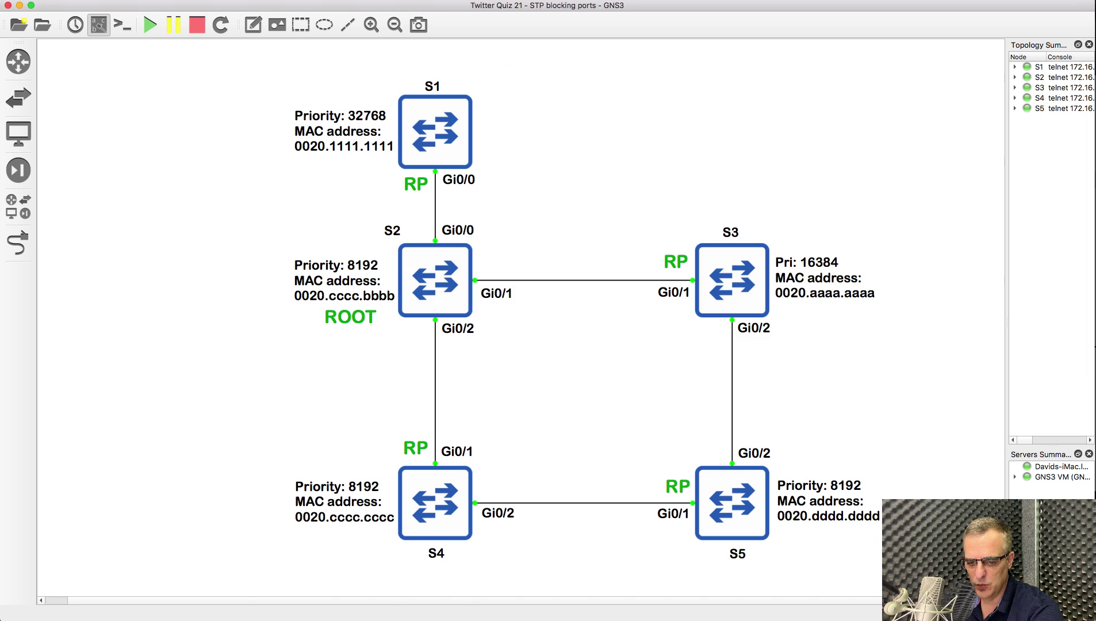
Switch to the S5 terminal session, wake the console, and enter privileged EXEC mode with en.
right_click(354, 620)
left_click(317, 521)
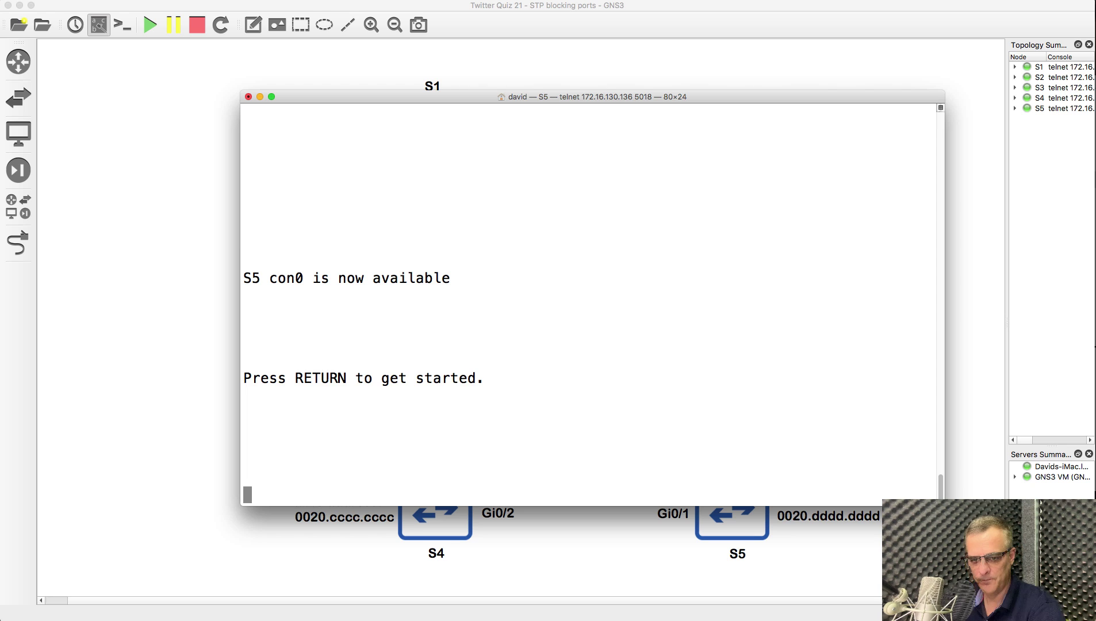
key("Return")
type("en")
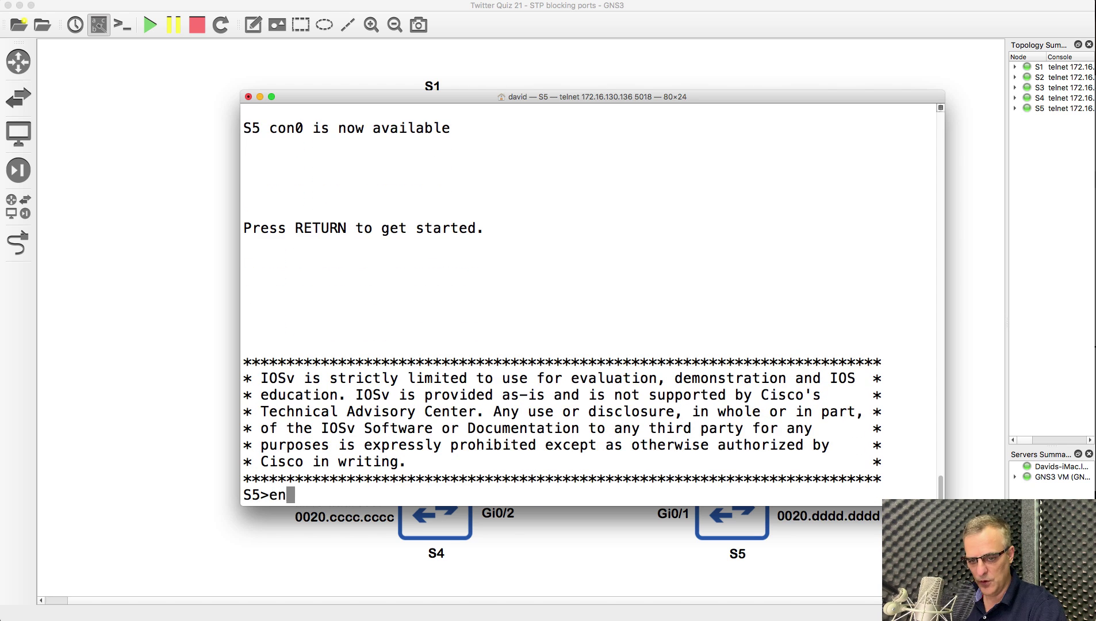
key("Return")
type("sh sap")
key("Tab")
key("Return")
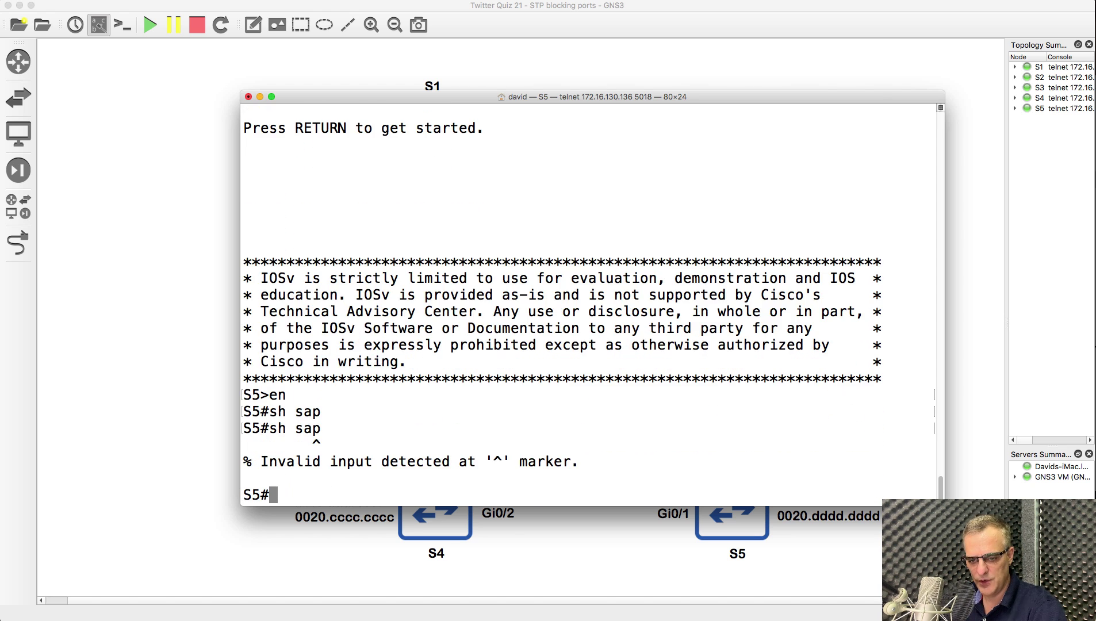
Display S5's spanning-tree status with sh spanning-tree, shorten the terminal window, highlight the Gi0/1 row, and return to the diagram.
type("sh spa")
key("Tab")
key("Return")
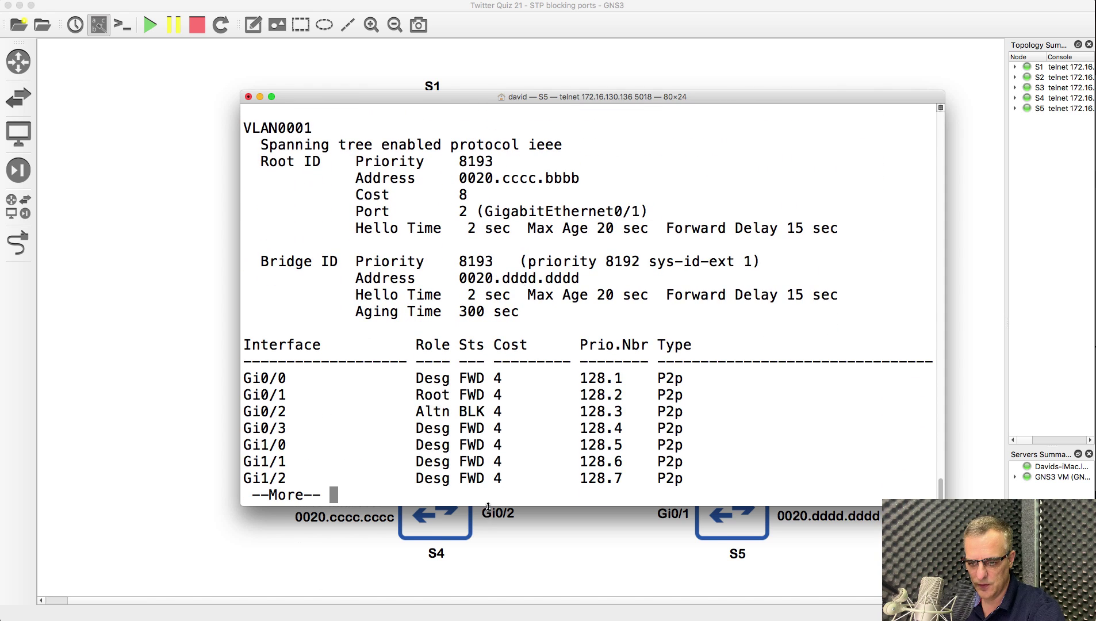
left_click_drag(488, 507, 513, 375)
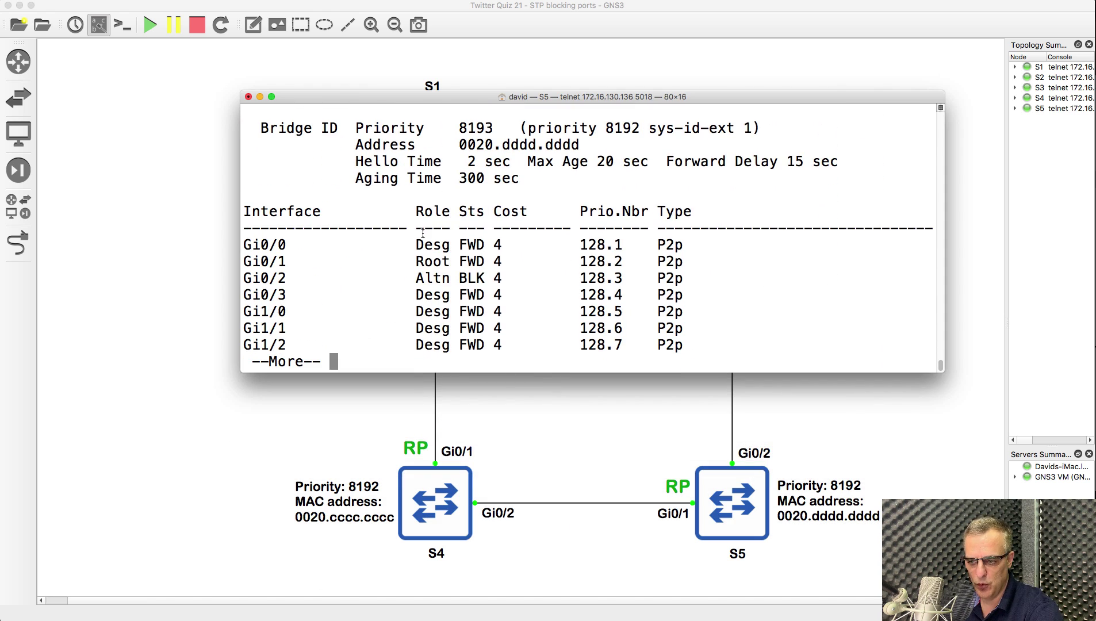
left_click_drag(247, 261, 744, 257)
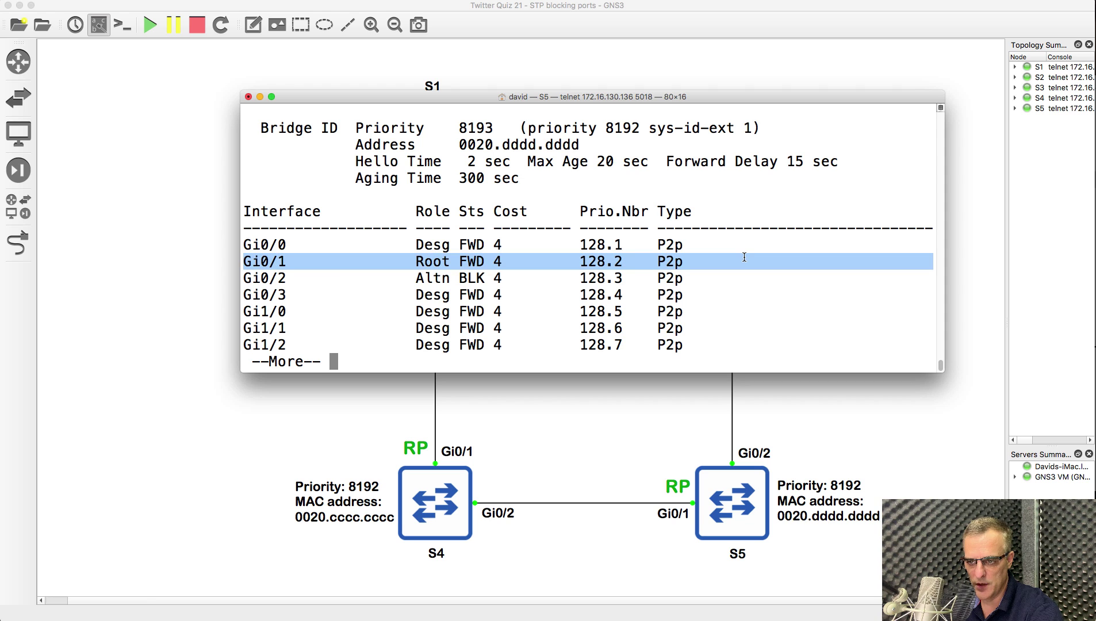
left_click(635, 449)
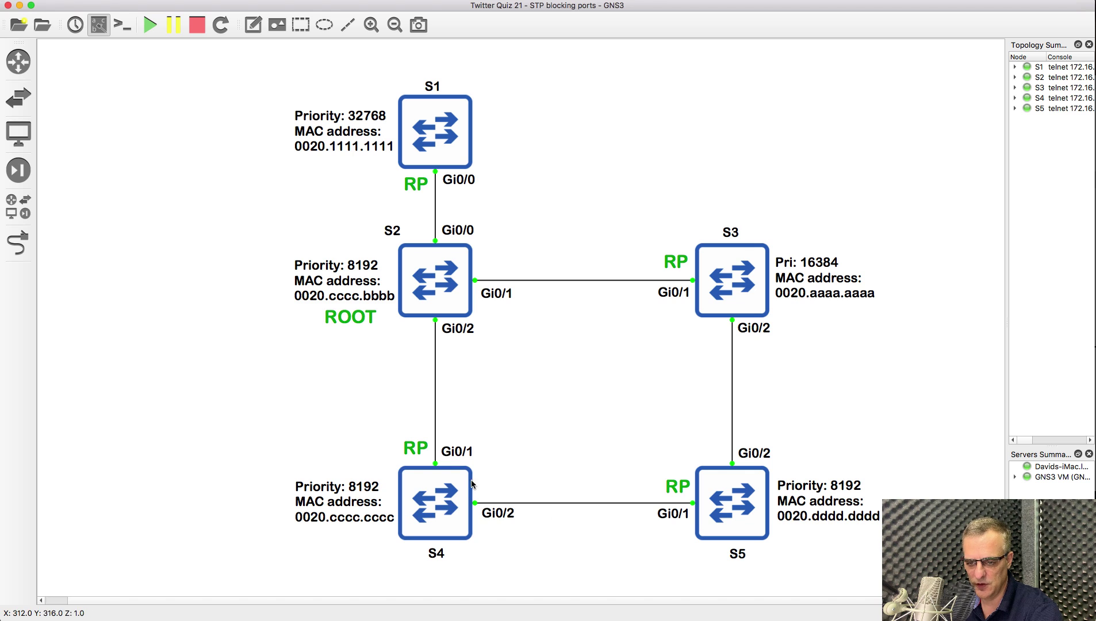
Duplicate the RP label at S5's Gi0/1 and place the copy in the open area below the S2–S3 link.
right_click(680, 485)
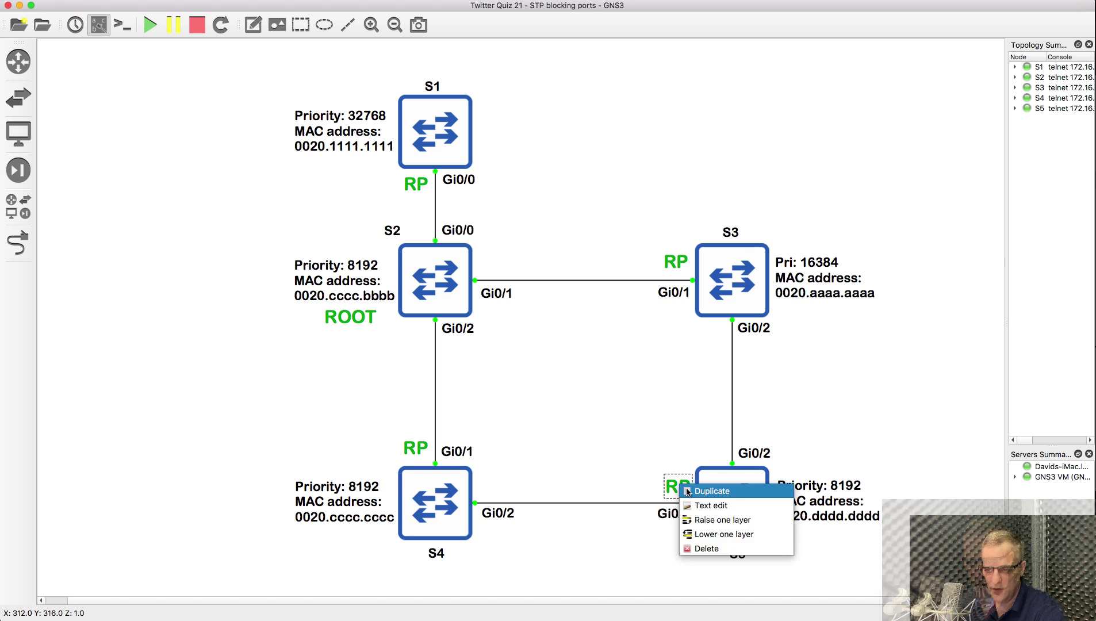
left_click(694, 490)
left_click_drag(687, 499, 561, 333)
Add an Ubuntu end device to the topology and place it midway along the S2–S3 link.
left_click(18, 133)
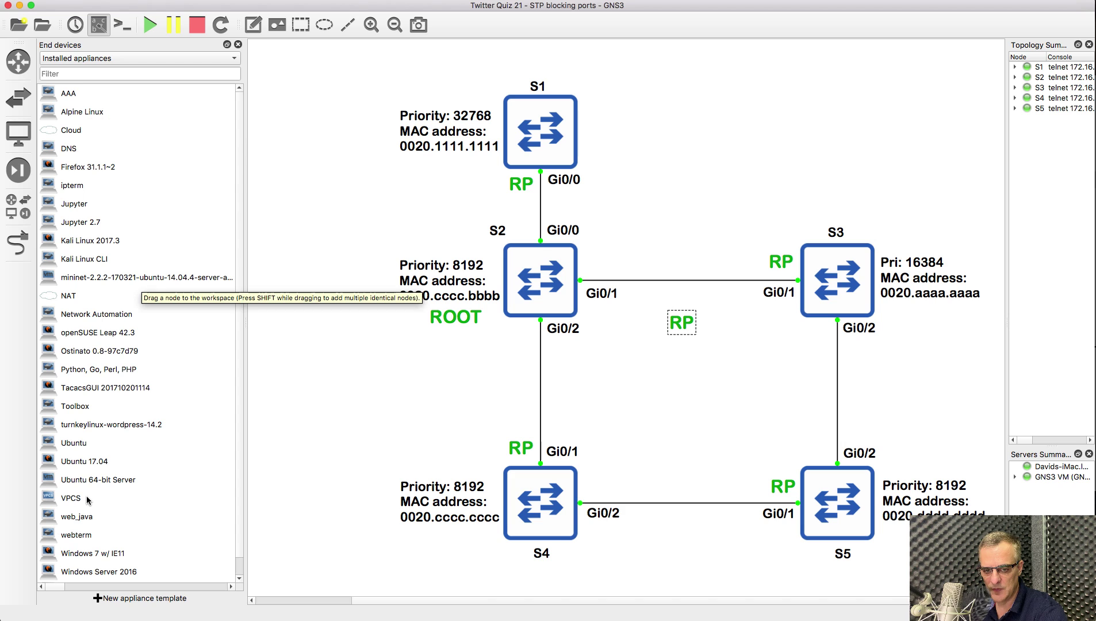
scroll(96, 475, "down", 1)
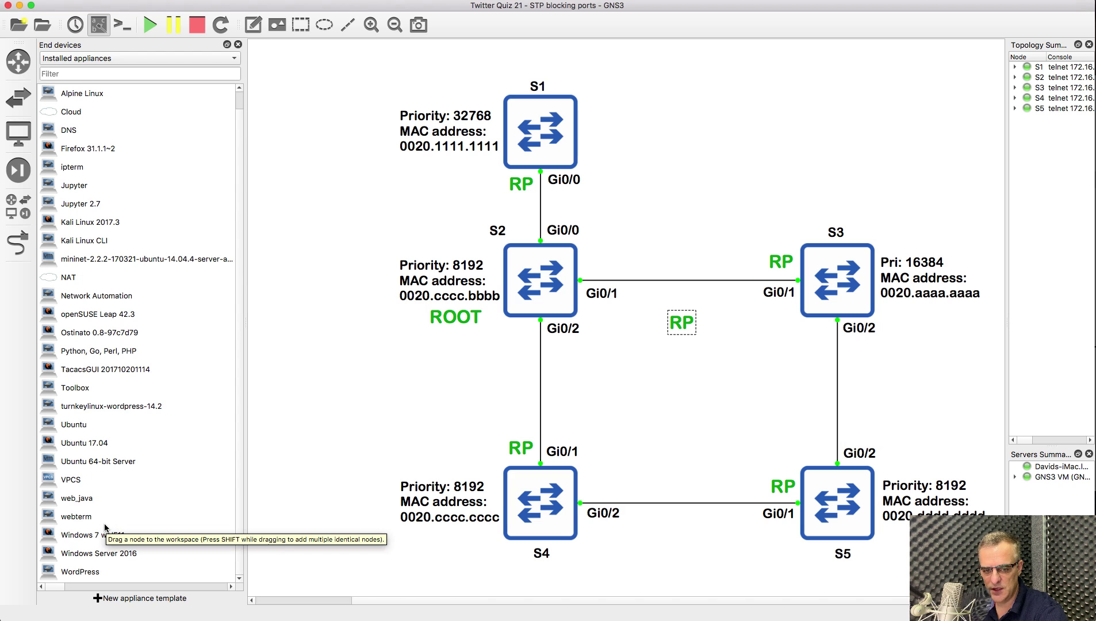
left_click_drag(75, 424, 725, 279)
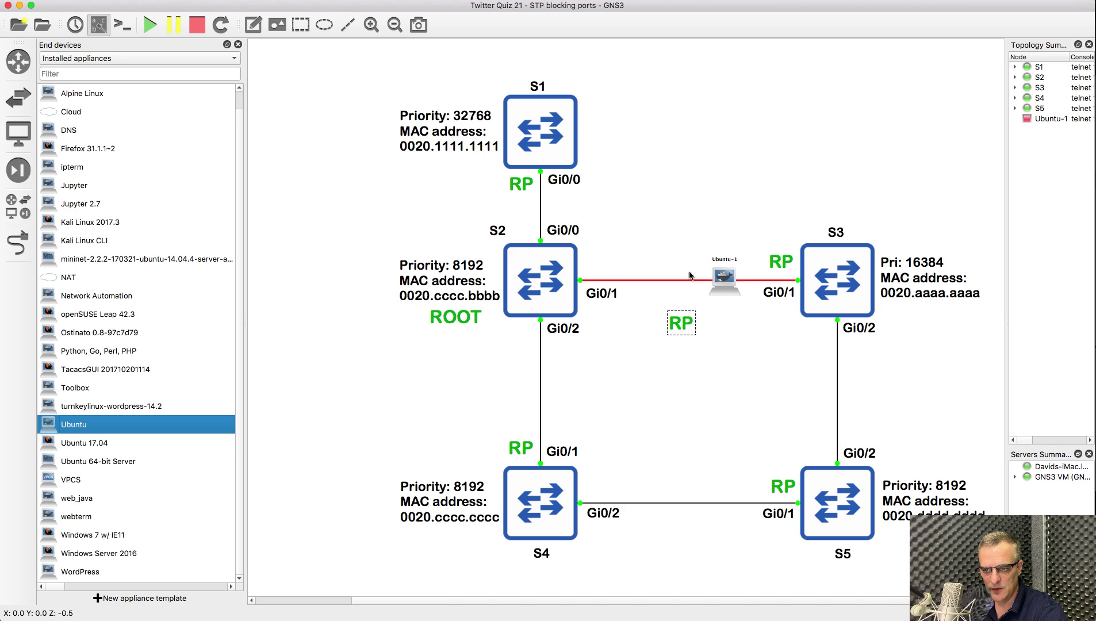
left_click(237, 44)
left_click_drag(619, 280, 579, 280)
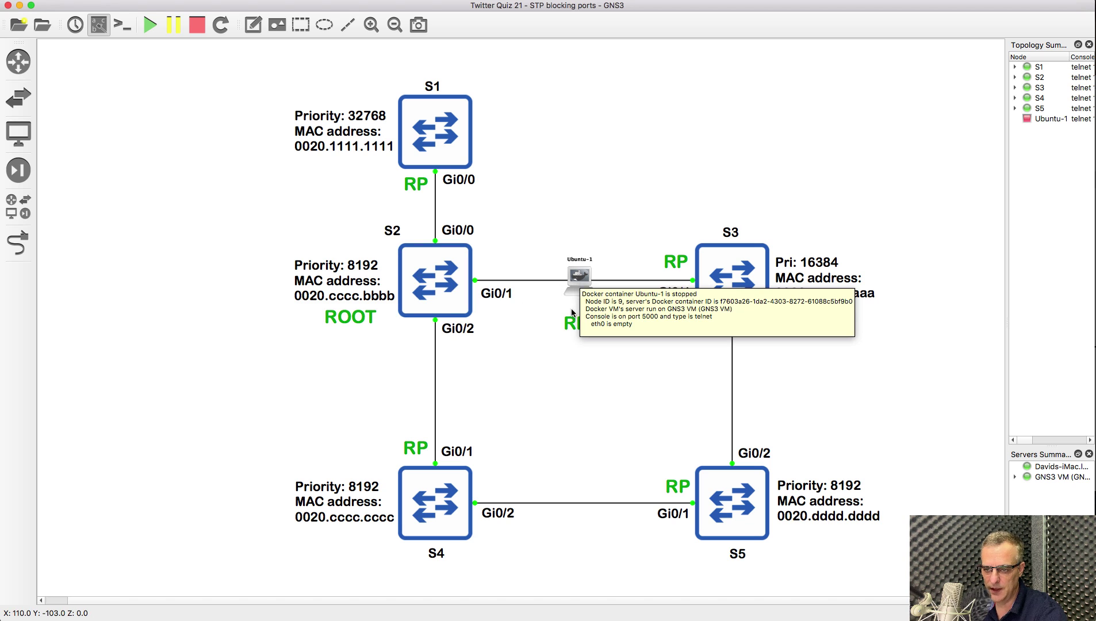
Move the duplicated RP label beside S2's Gi0/1 port and change its text to DP.
left_click_drag(577, 326, 488, 265)
double_click(489, 265)
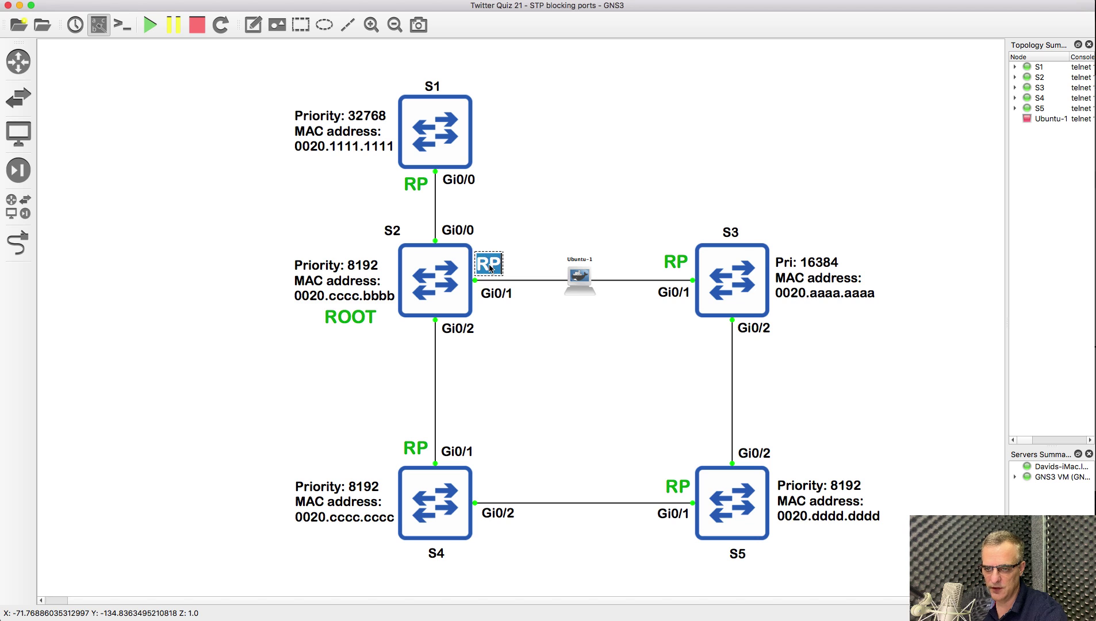
type("DP")
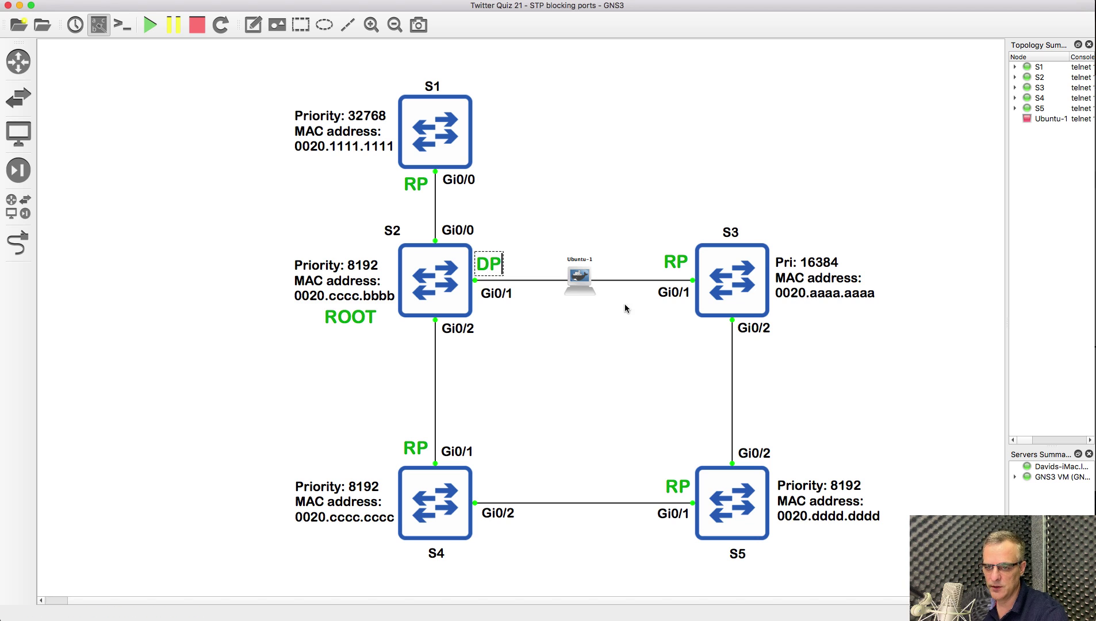
left_click(588, 282)
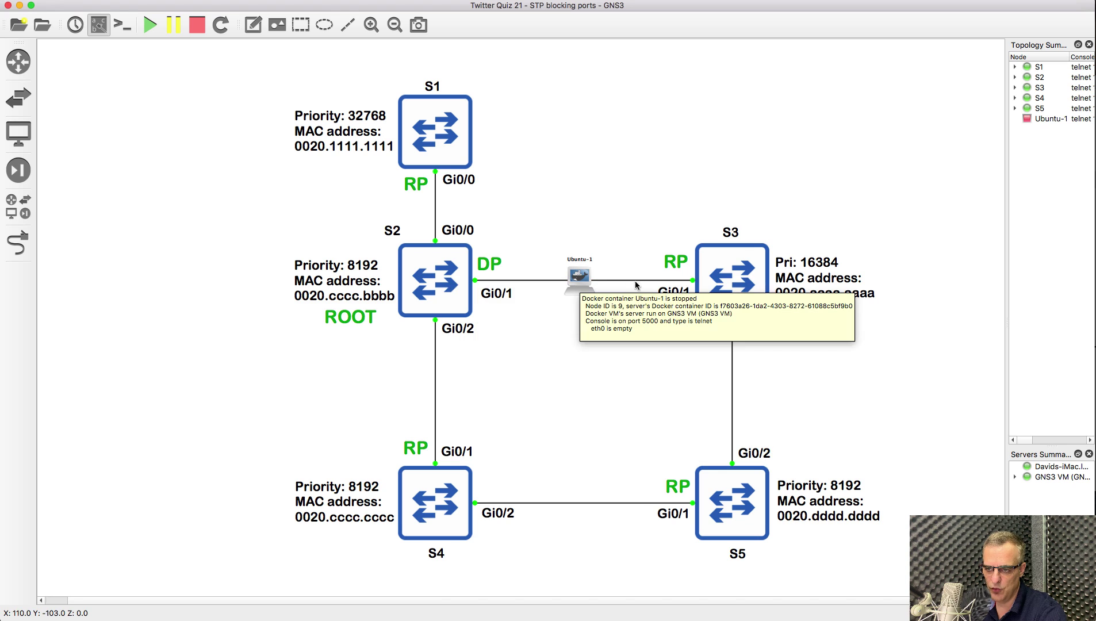
Place a copy of the DP label beside S2's Gi0/2, moving the Ubuntu node to the S2–S4 link and on to the S4–S5 link.
left_click_drag(580, 279, 440, 388)
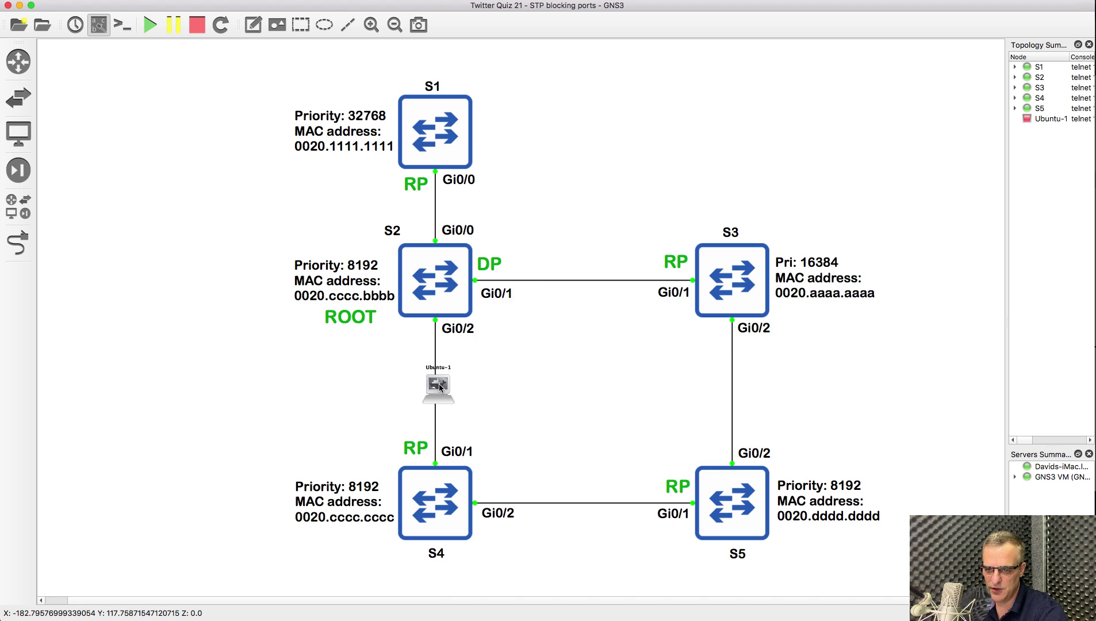
right_click(478, 255)
left_click(506, 267)
left_click_drag(505, 274, 431, 341)
left_click_drag(441, 387, 582, 505)
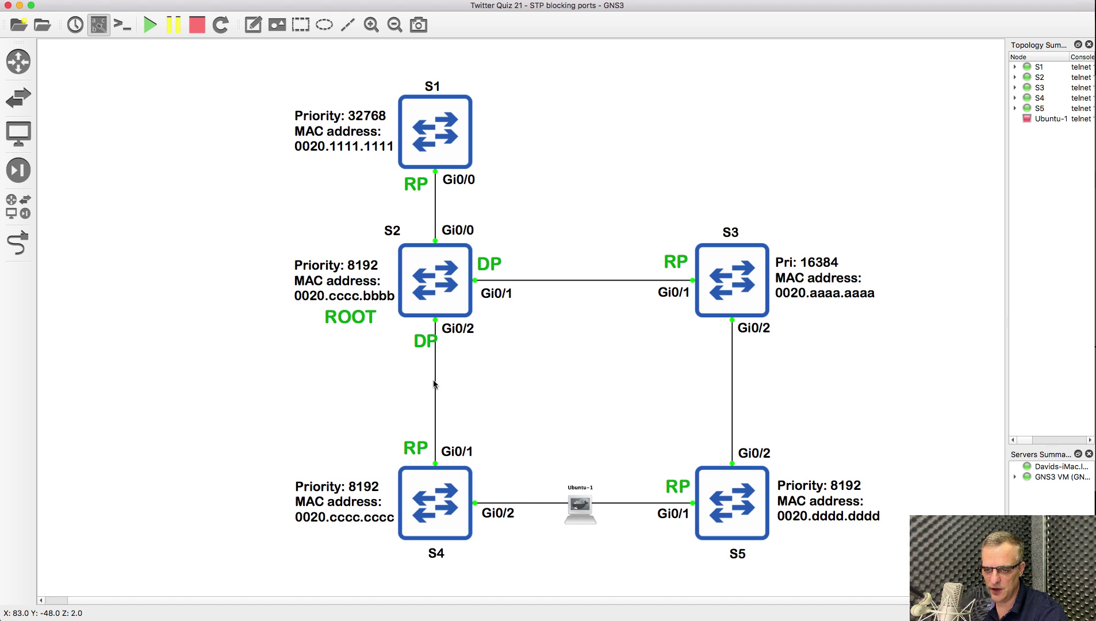
left_click_drag(427, 348, 416, 341)
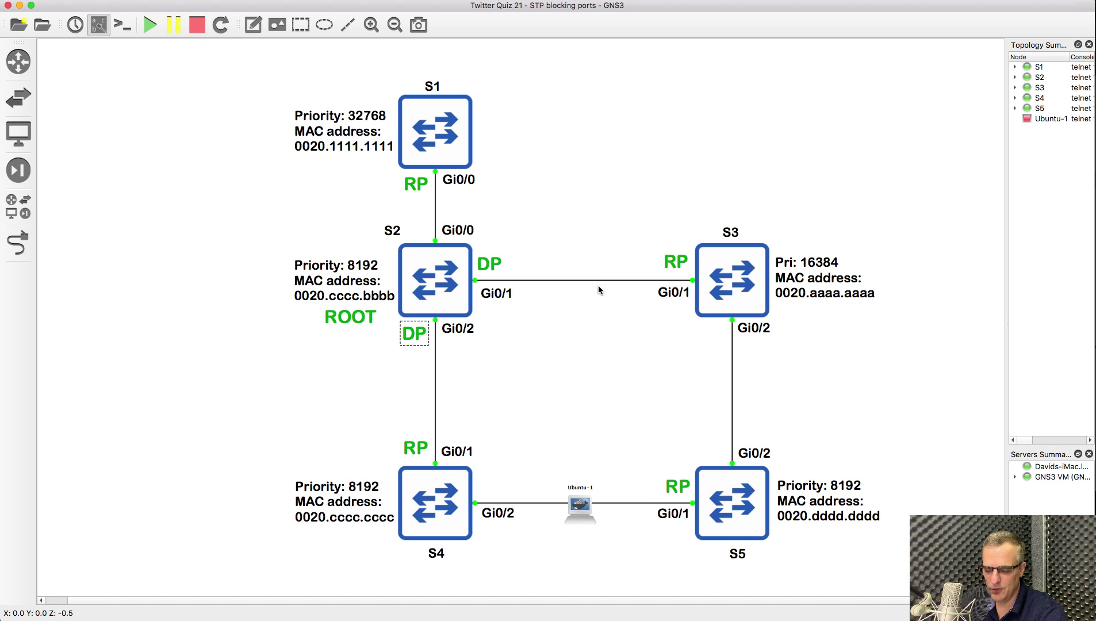
Review S5's spanning-tree output in its terminal session, highlighting the root cost and the protocol type, and return to the diagram.
right_click(354, 618)
left_click(345, 521)
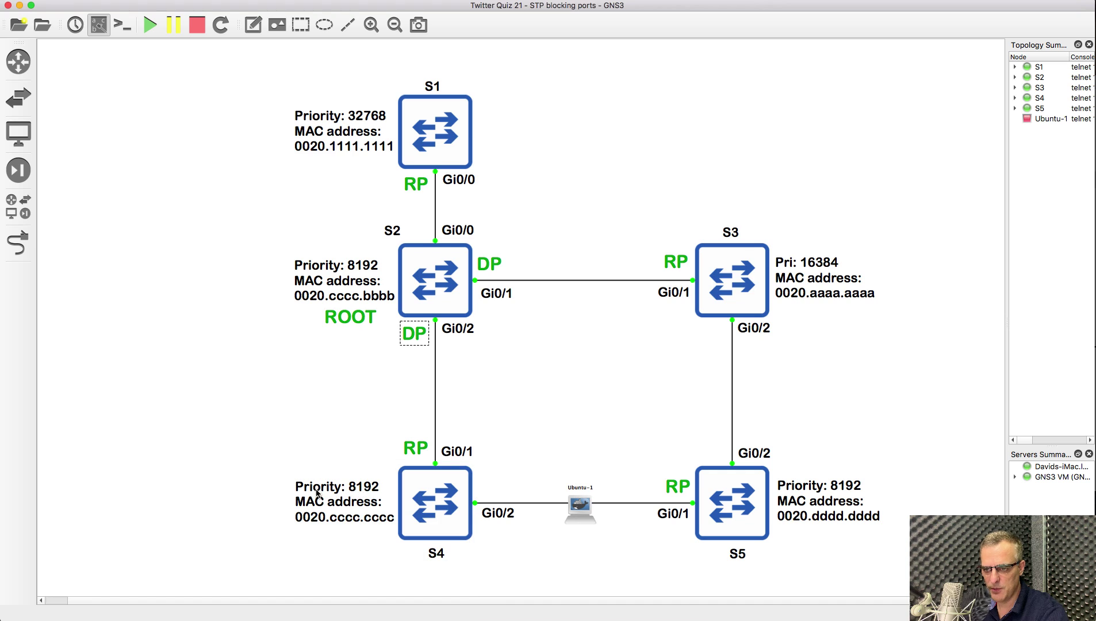
scroll(479, 268, "up", 3)
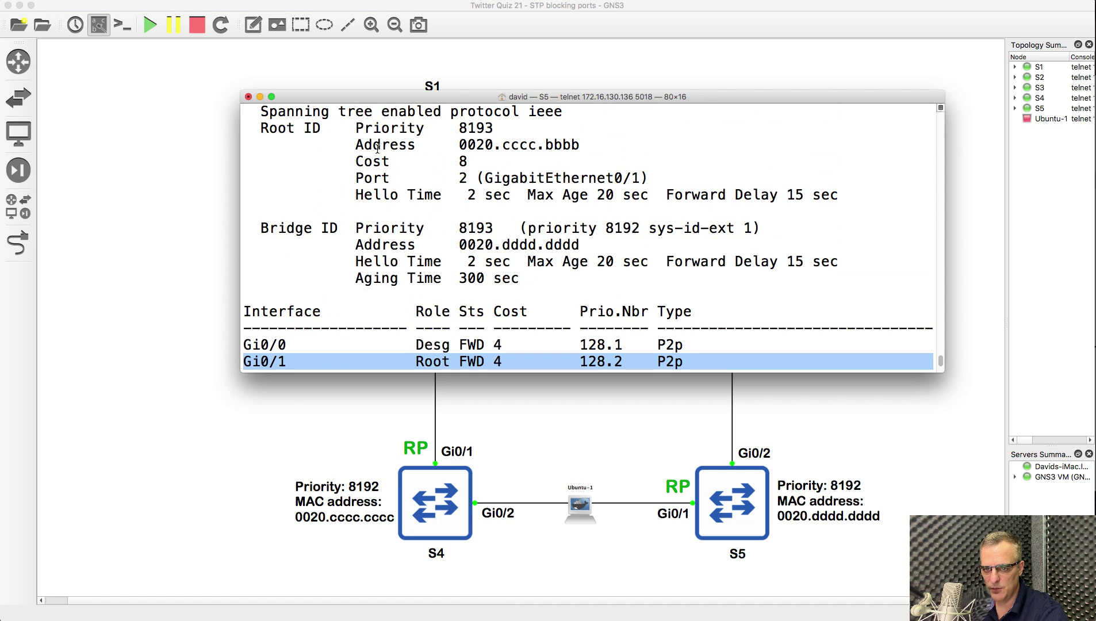
left_click_drag(352, 165, 493, 165)
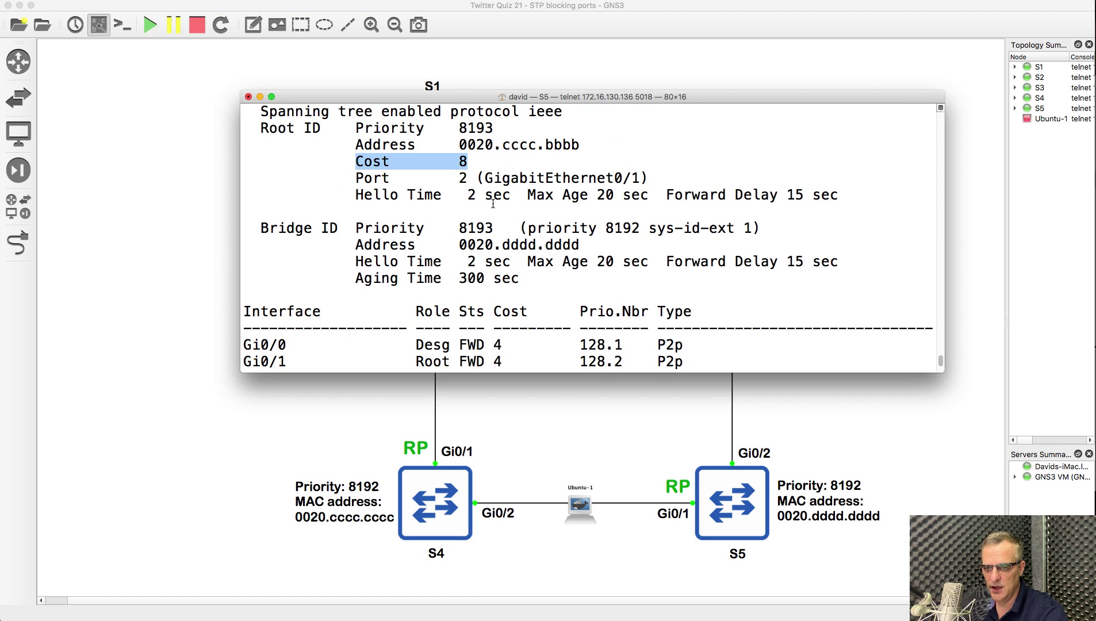
scroll(493, 204, "up", 3)
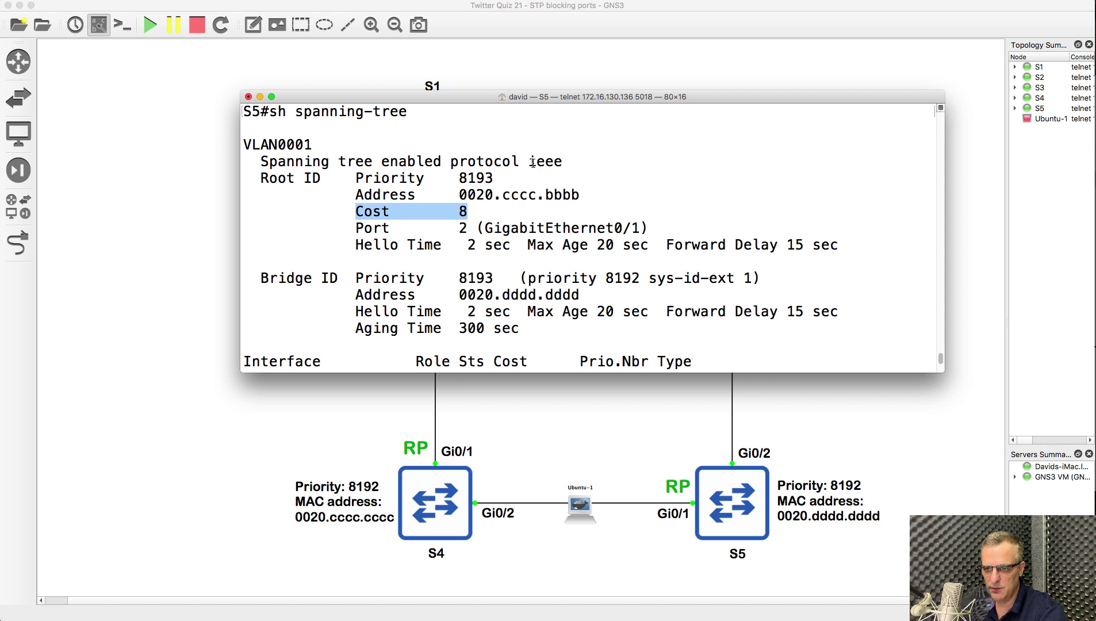
double_click(533, 162)
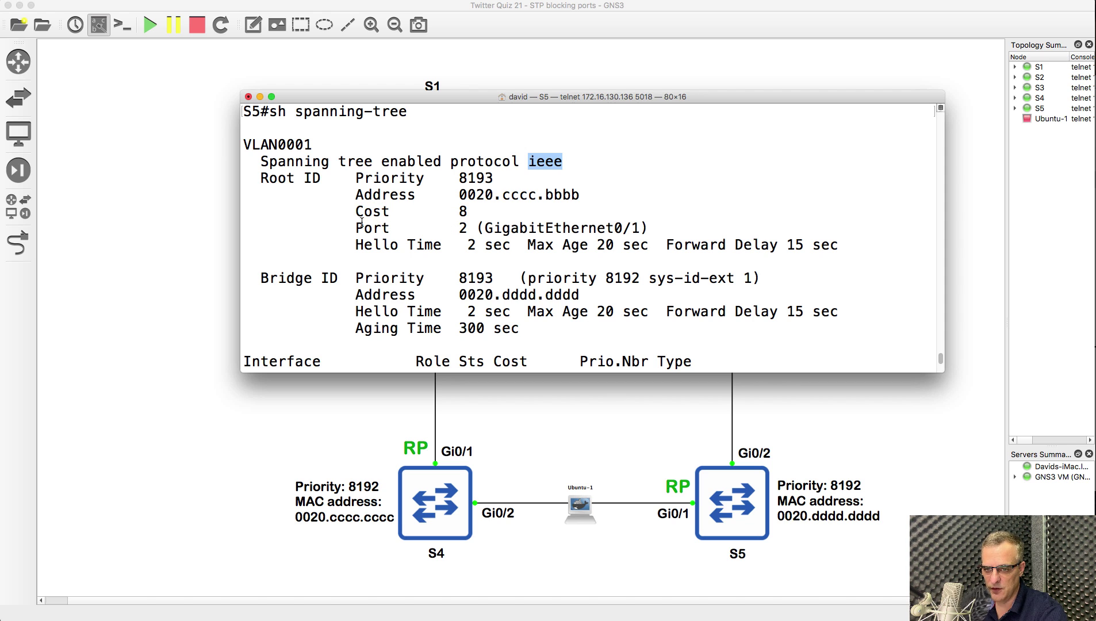
left_click(571, 417)
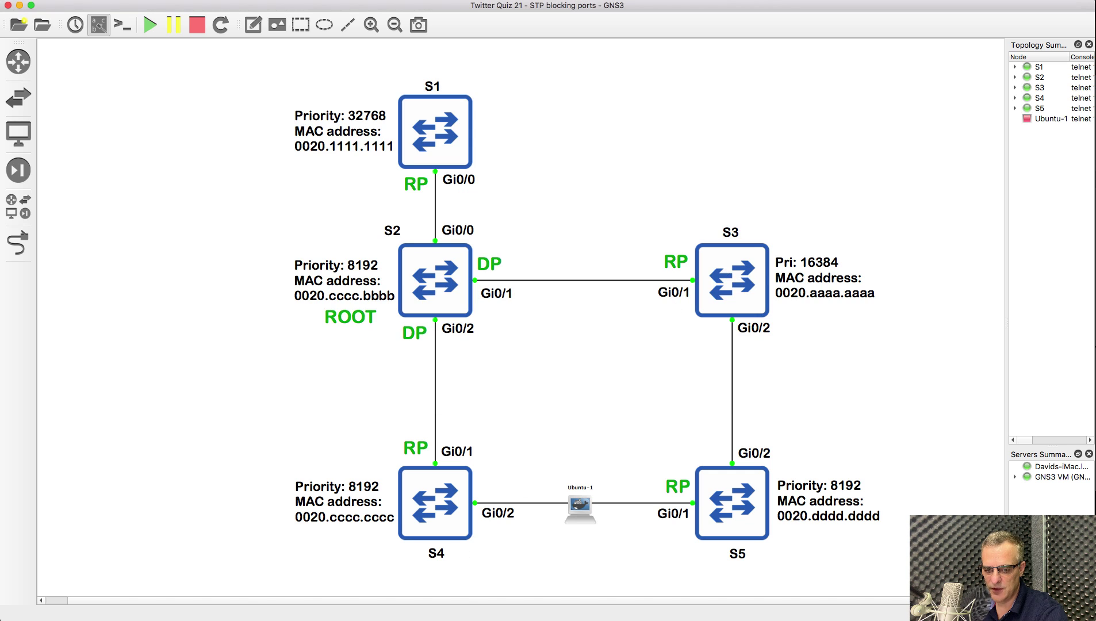
Switch to the S3 terminal session, highlight the root cost in its spanning-tree output, and return to the diagram.
right_click(355, 620)
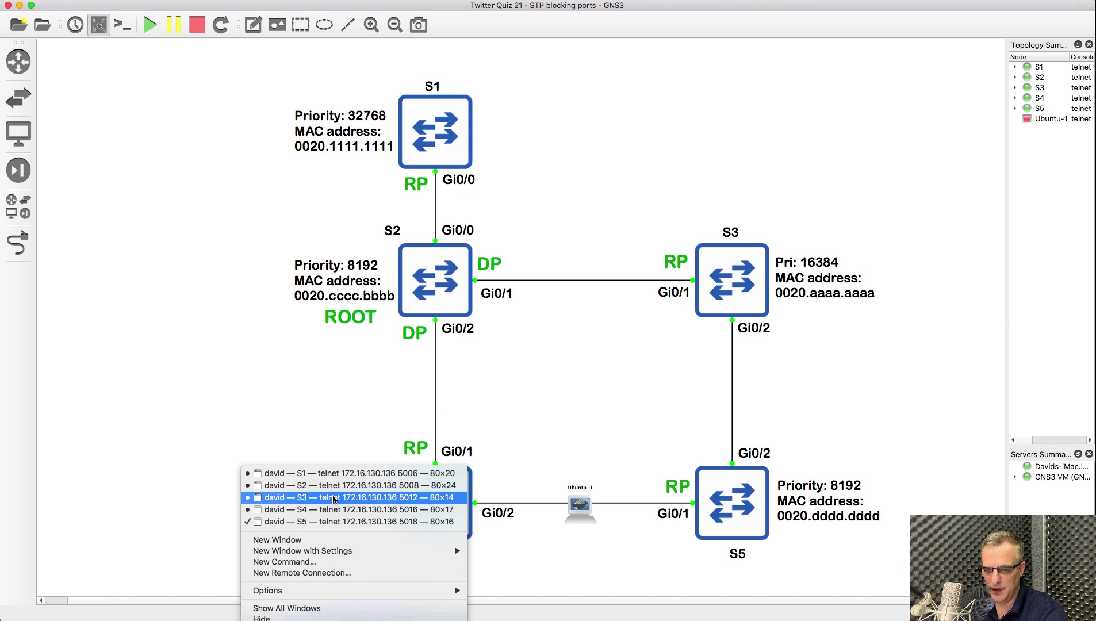
left_click(334, 498)
scroll(437, 486, "up", 3)
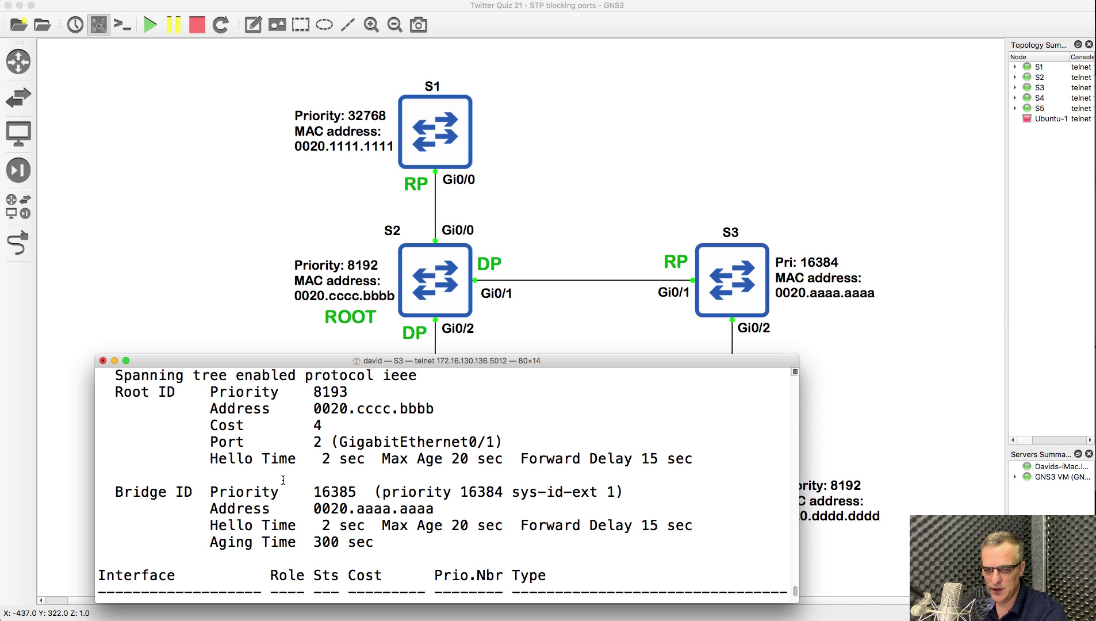
left_click_drag(210, 426, 322, 426)
left_click(725, 148)
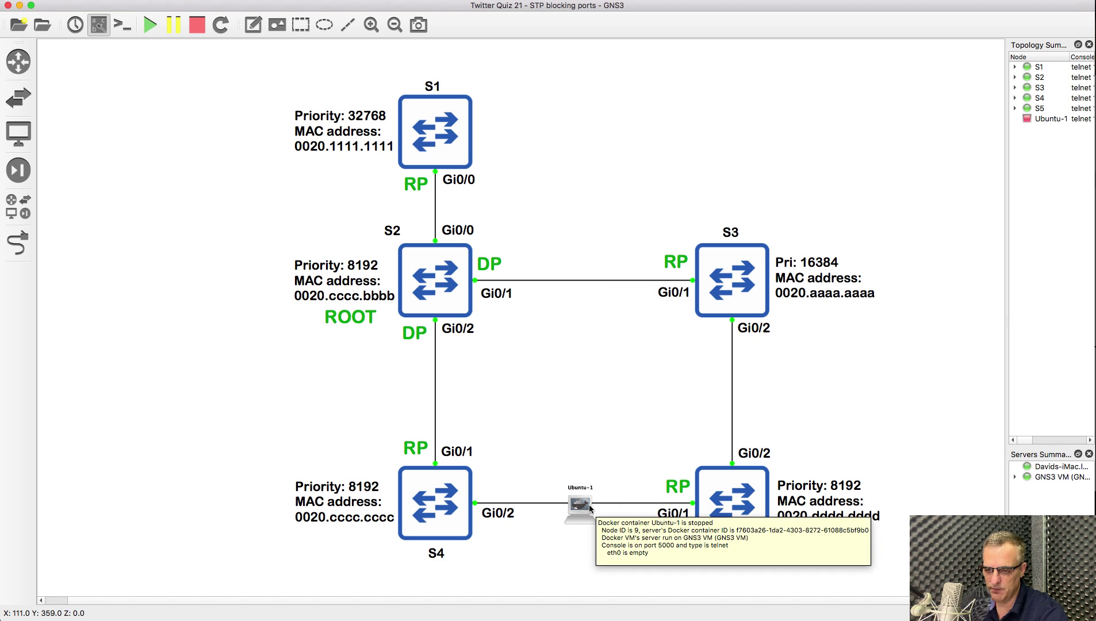
Place a copy of the DP label beside S4's Gi0/2 and move the Ubuntu node onto the S3–S5 link.
right_click(409, 332)
left_click(428, 340)
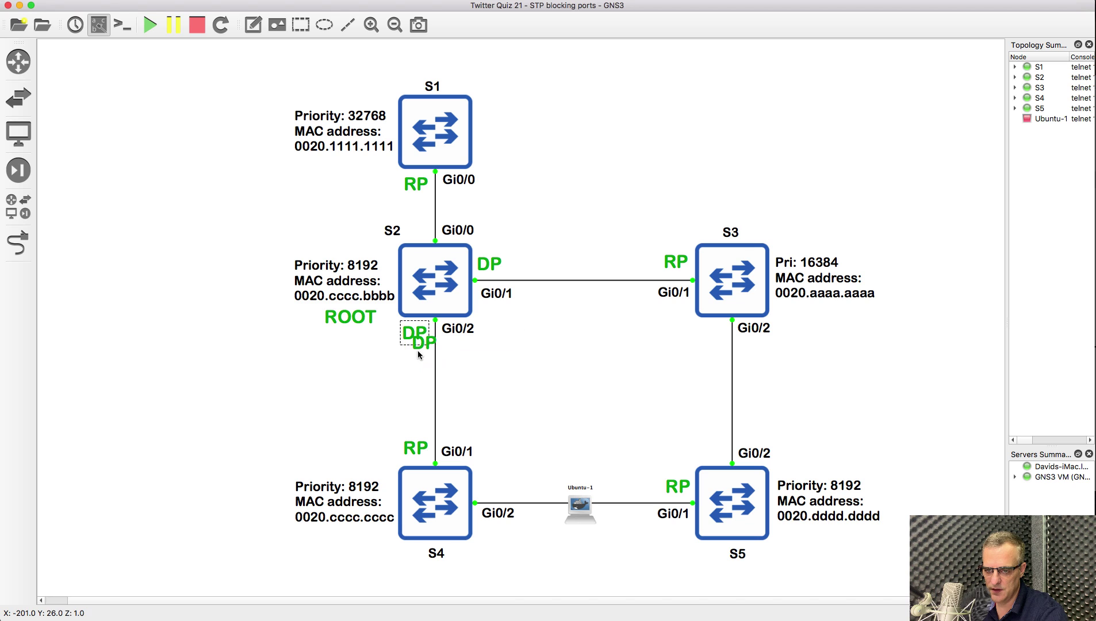
left_click_drag(423, 343, 492, 494)
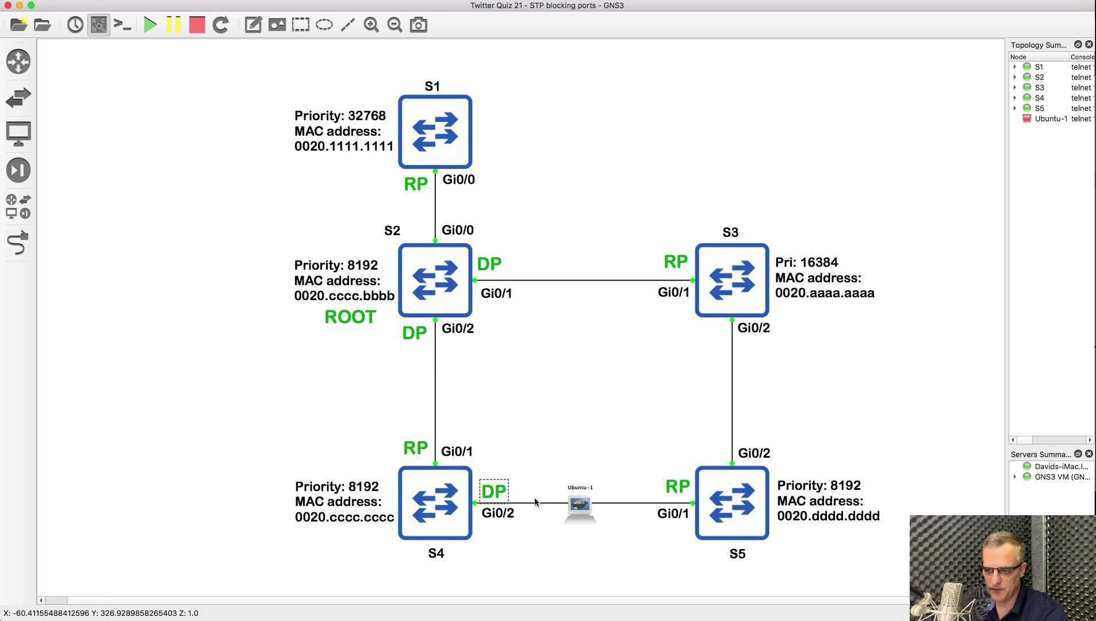
left_click_drag(574, 509, 728, 385)
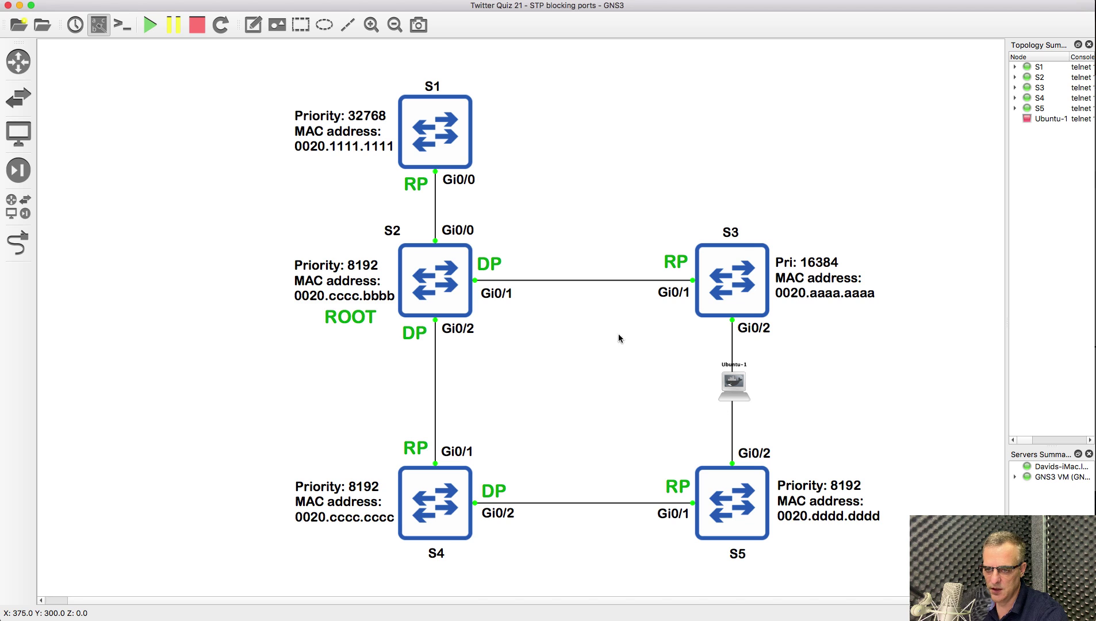
Place a copy of the DP label beside S3's Gi0/2 and delete the Ubuntu node from the topology.
right_click(496, 260)
left_click(512, 263)
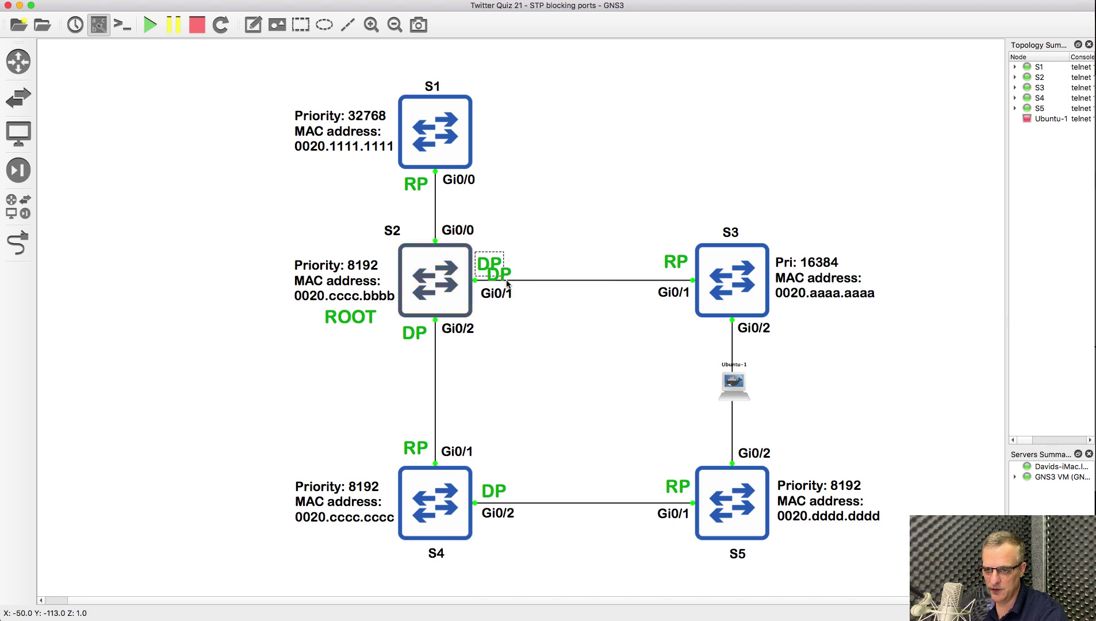
left_click_drag(500, 273, 713, 334)
left_click_drag(738, 388, 565, 379)
key("Delete")
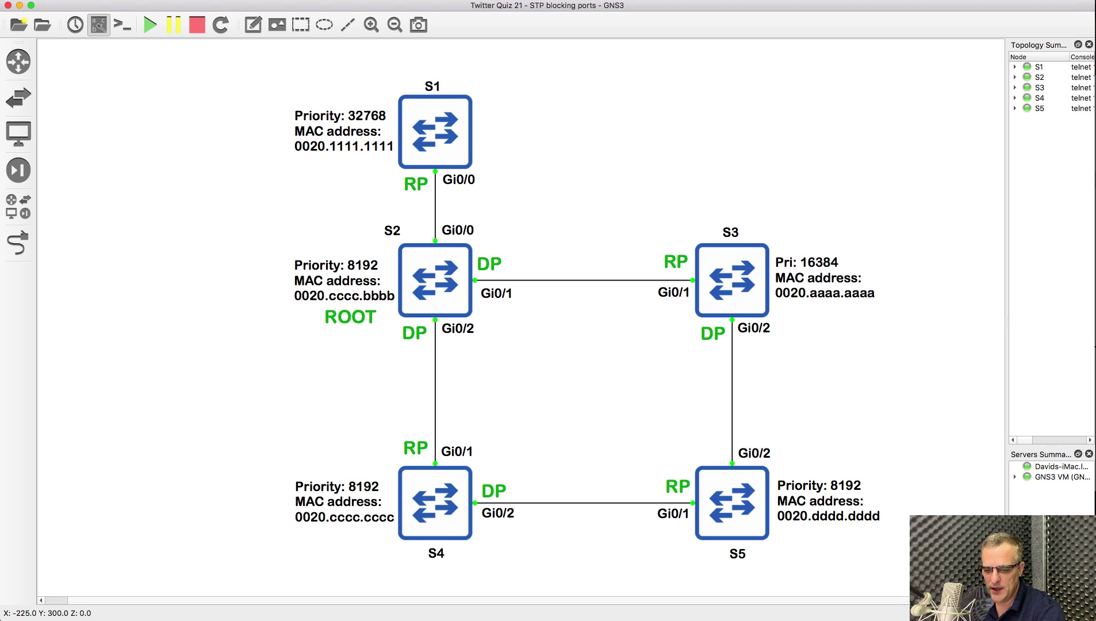
Rerun the spanning-tree status command in the S2 session, highlight interface rows Gi0/0 through Gi1/3, and return to the diagram.
right_click(355, 620)
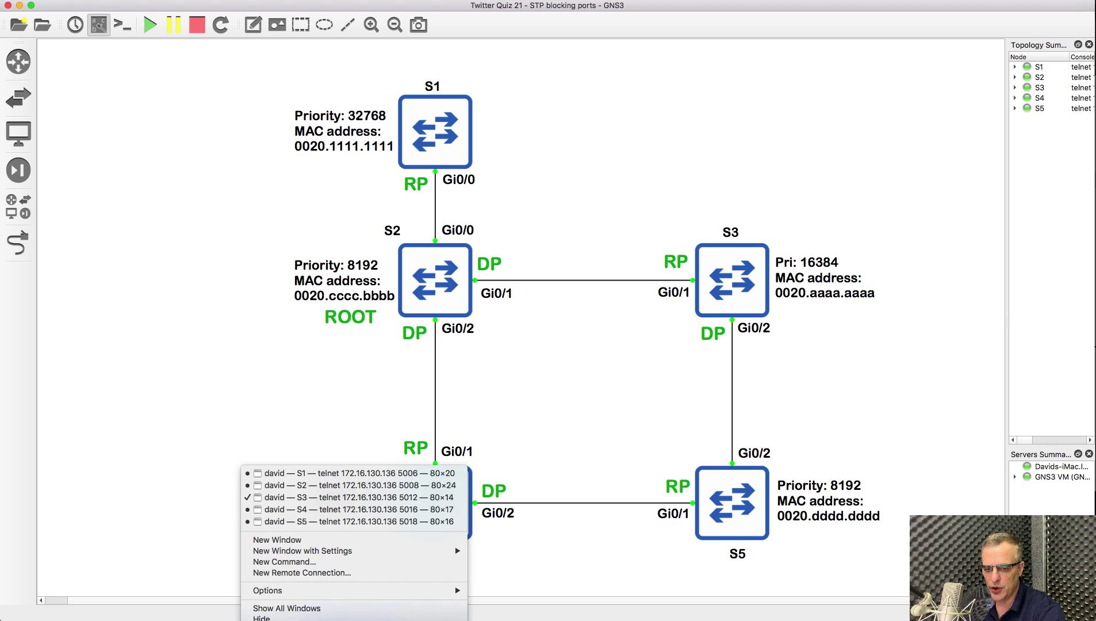
left_click(310, 487)
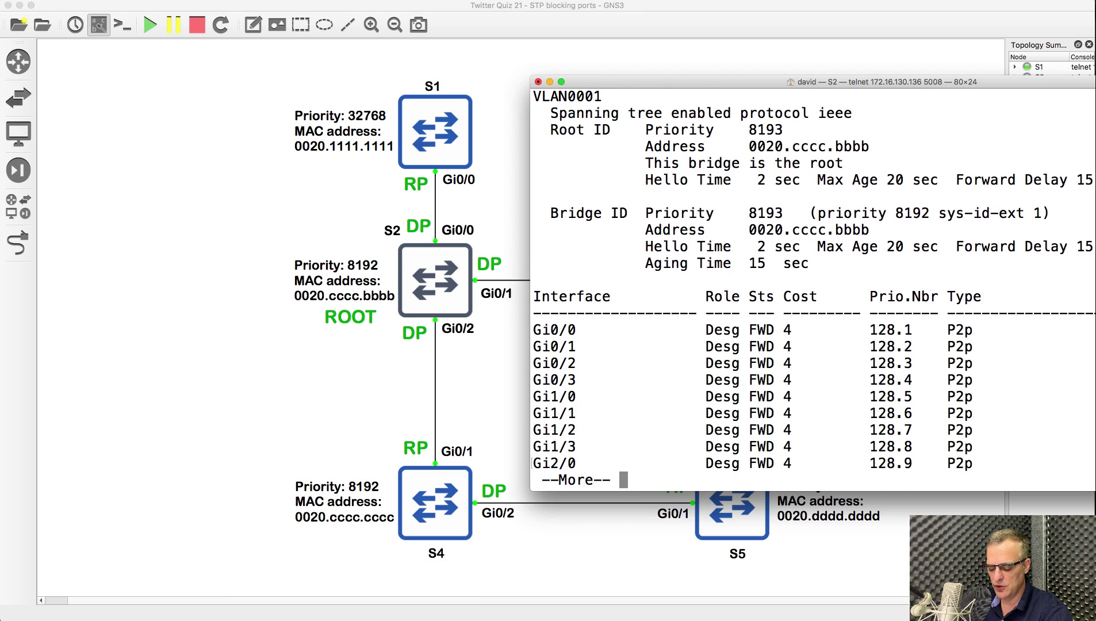
key("space")
key("Up")
key("Return")
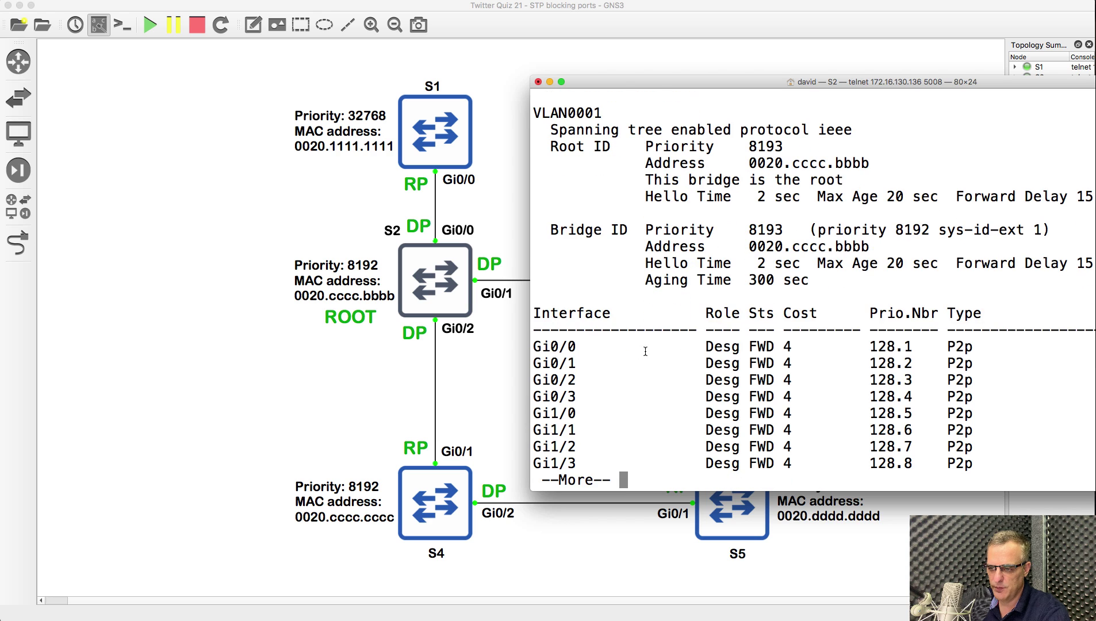
left_click_drag(535, 344, 938, 463)
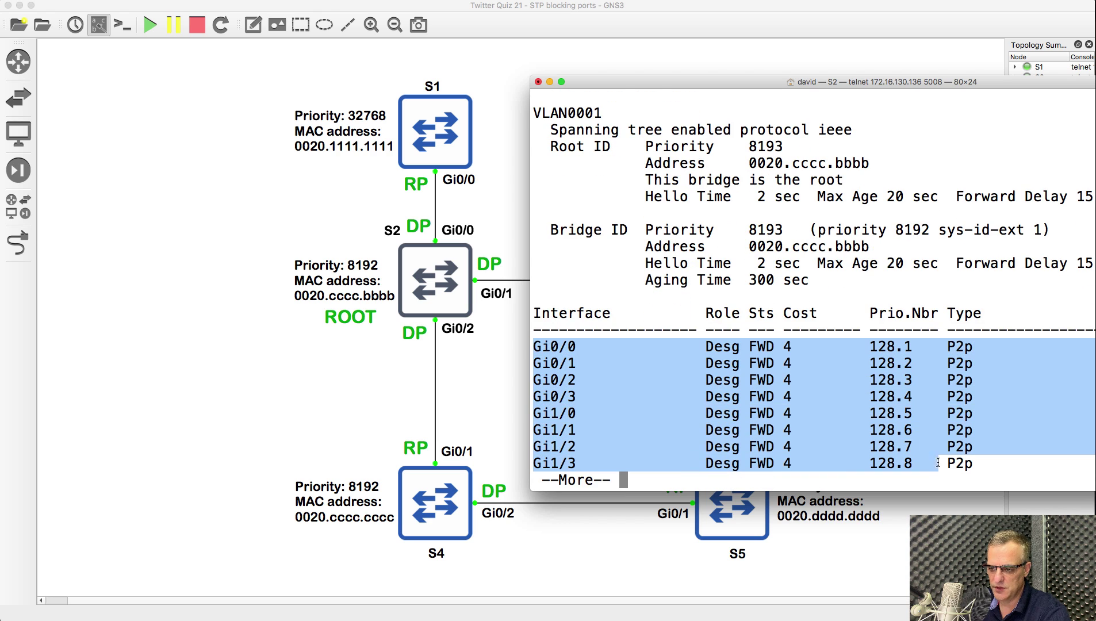
left_click(541, 549)
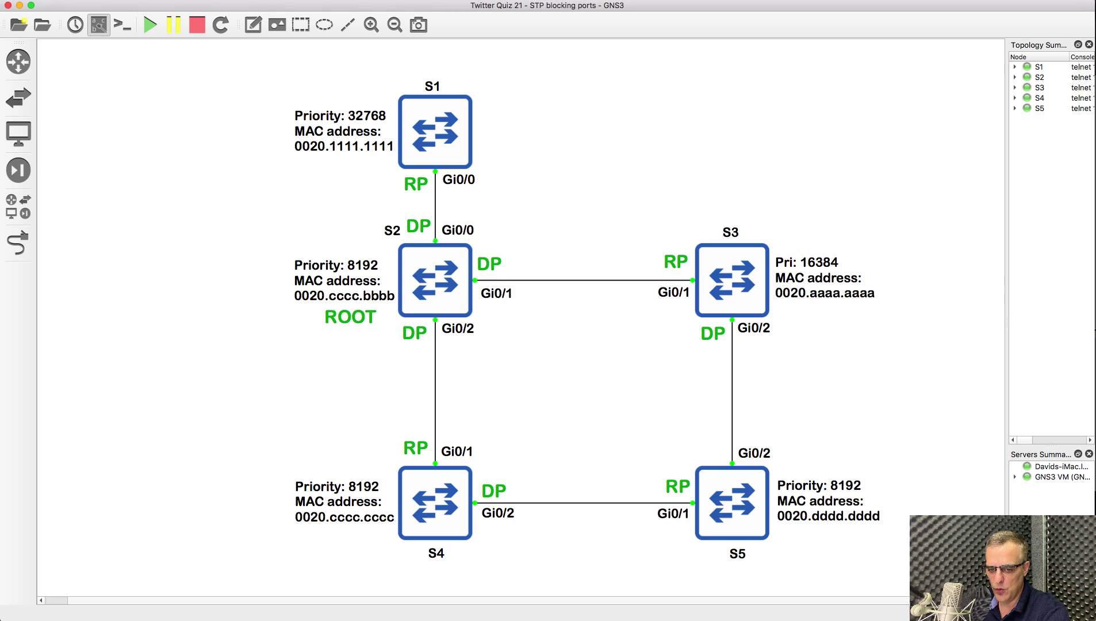
Switch to the S4 terminal session, highlight the Gi0/2 row in its spanning-tree output, and return to the diagram.
right_click(354, 619)
left_click(348, 511)
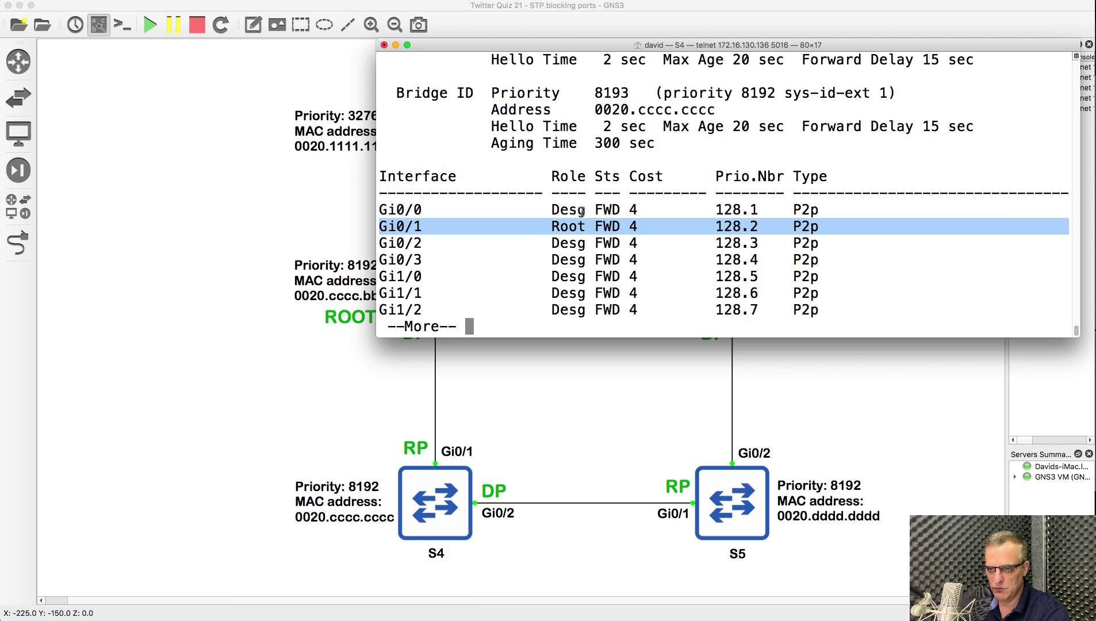
left_click(377, 208)
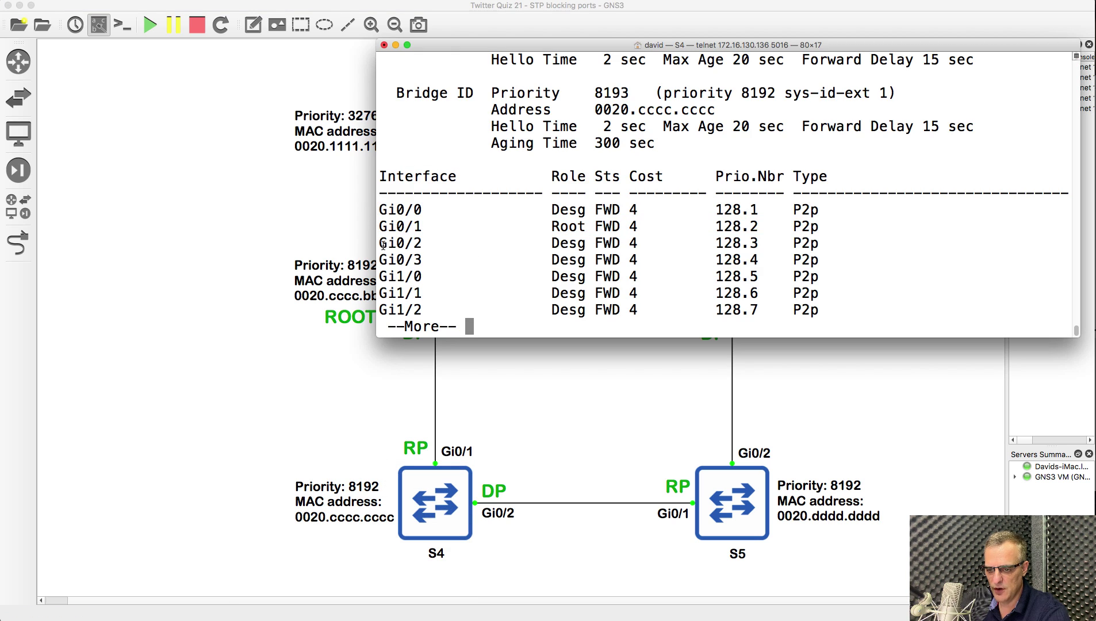
left_click_drag(382, 239, 861, 234)
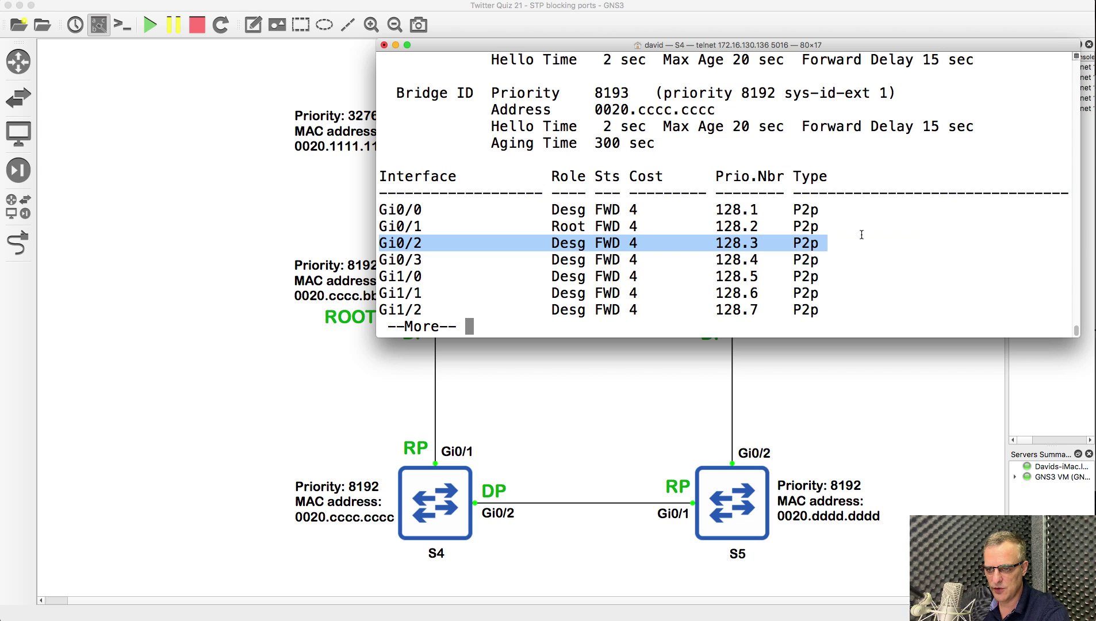
left_click(486, 501)
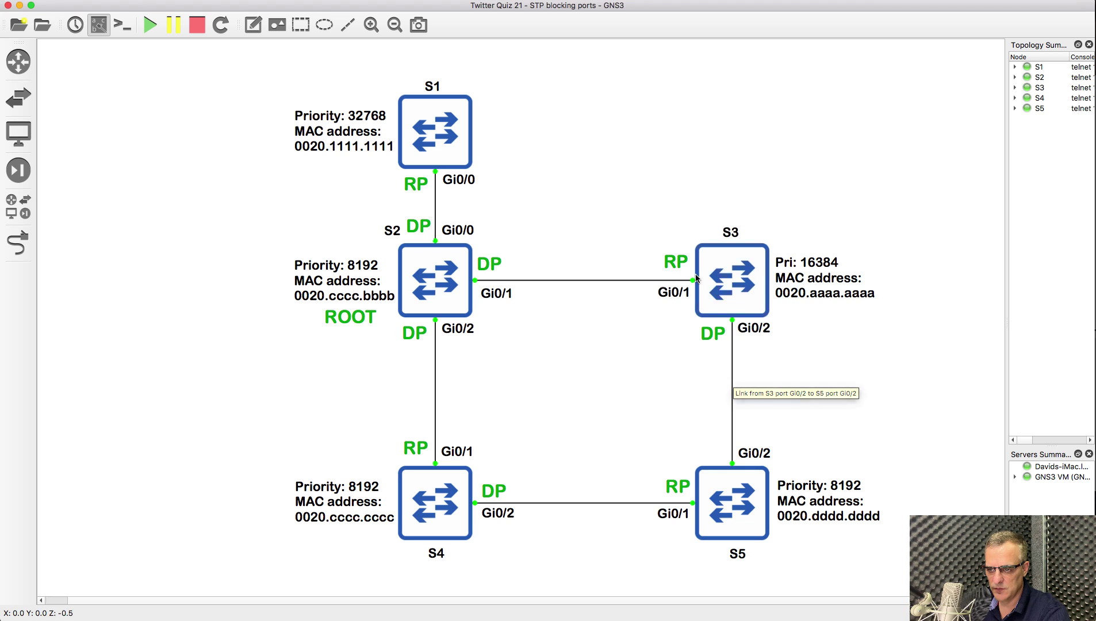
Rerun the spanning-tree status command in the S3 session, highlight the Gi0/0 and Gi0/2 rows, and return to the diagram.
mouse_move(697, 278)
right_click(355, 619)
left_click(368, 489)
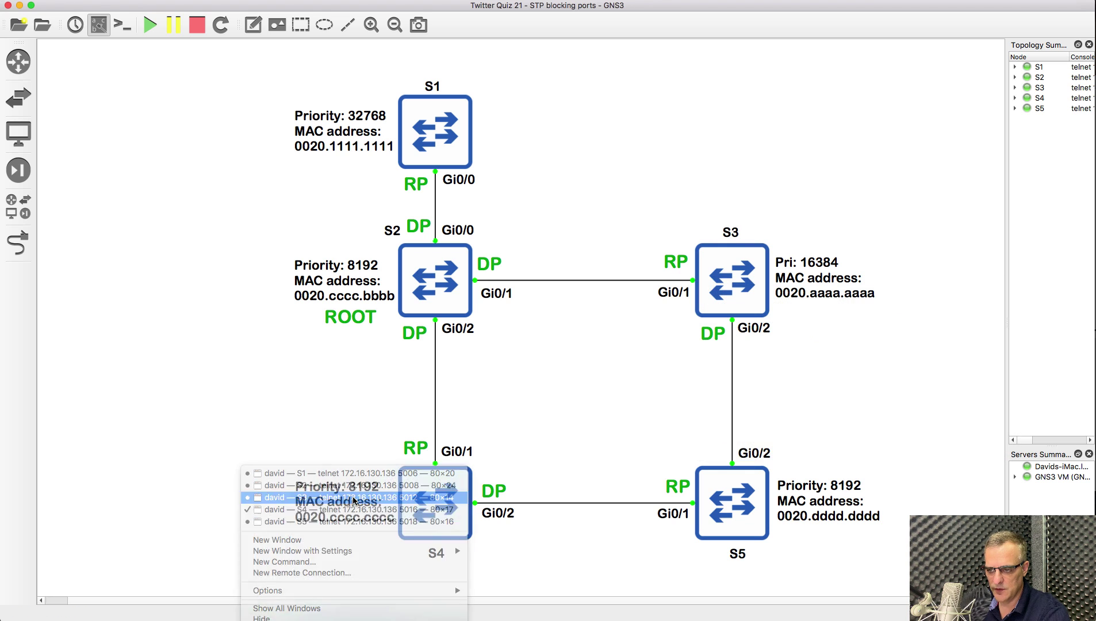
key("Up")
key("Return")
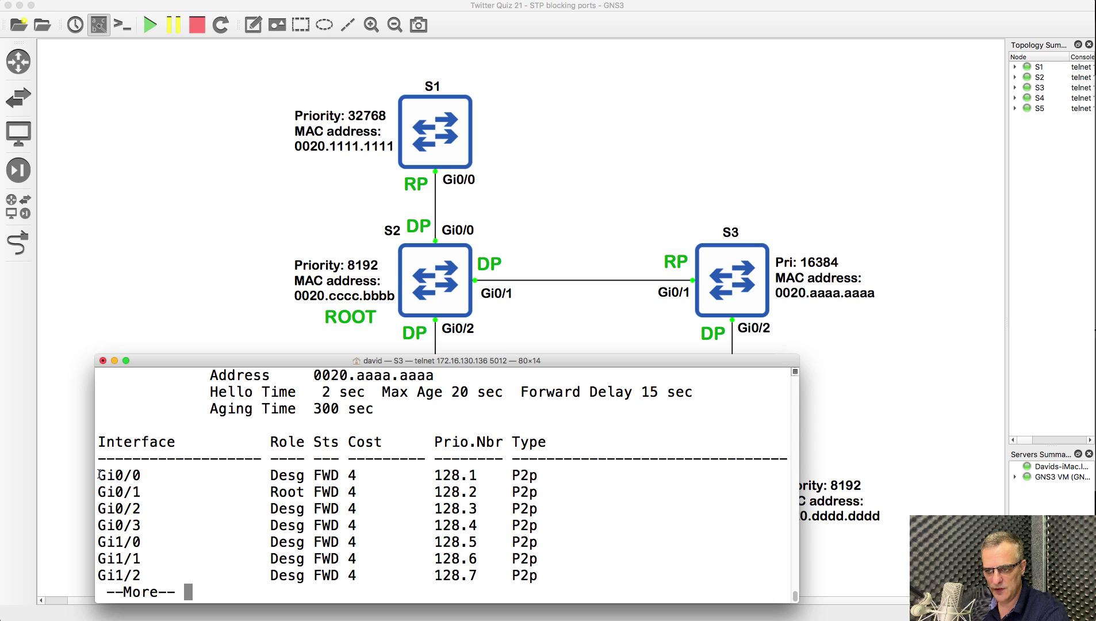
left_click_drag(100, 474, 542, 471)
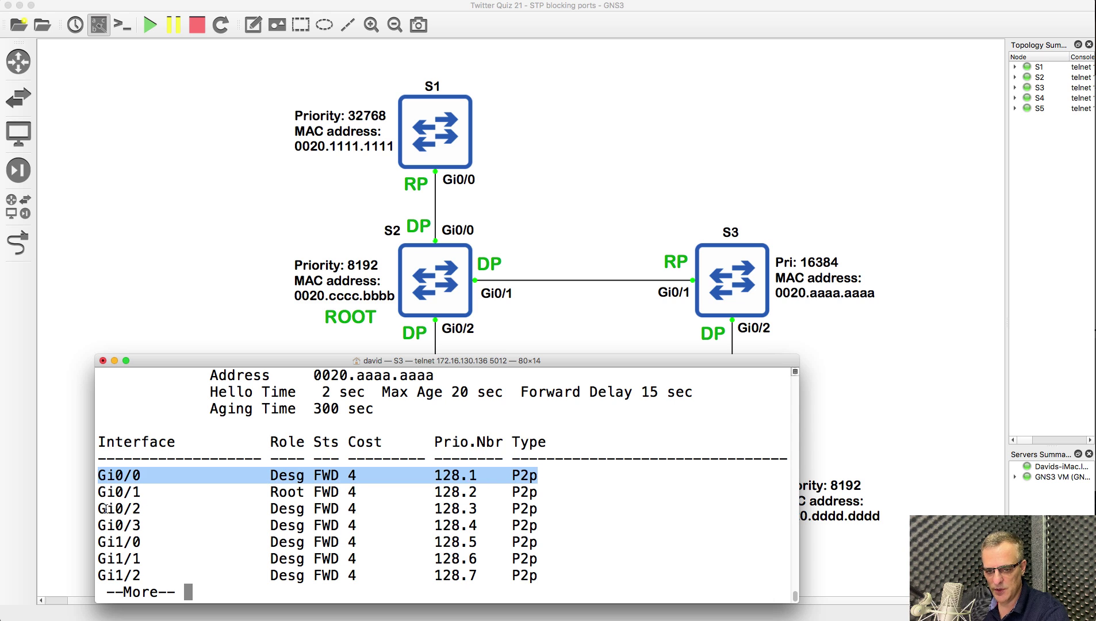
left_click_drag(100, 507, 594, 511)
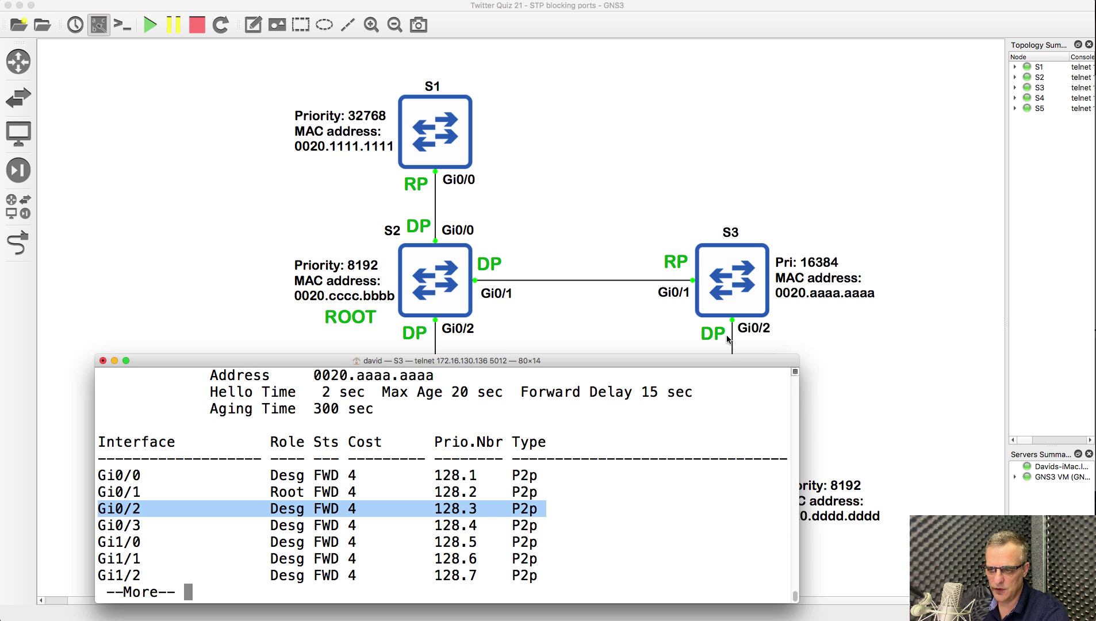
left_click(742, 345)
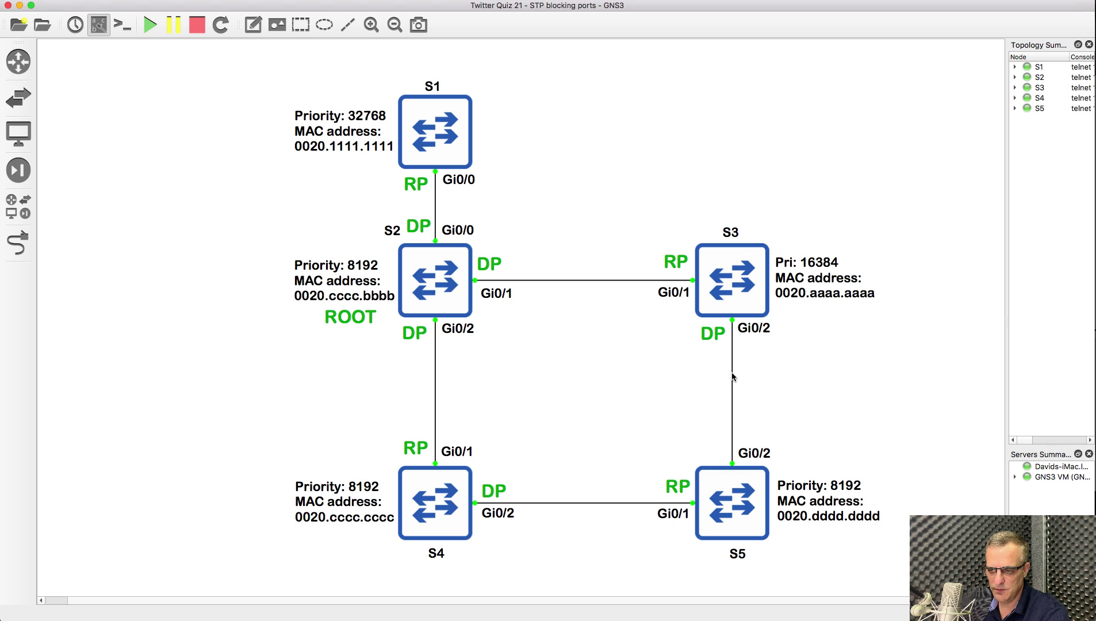
Run sh cdp neighbors in the S3 terminal session.
right_click(354, 618)
left_click(299, 502)
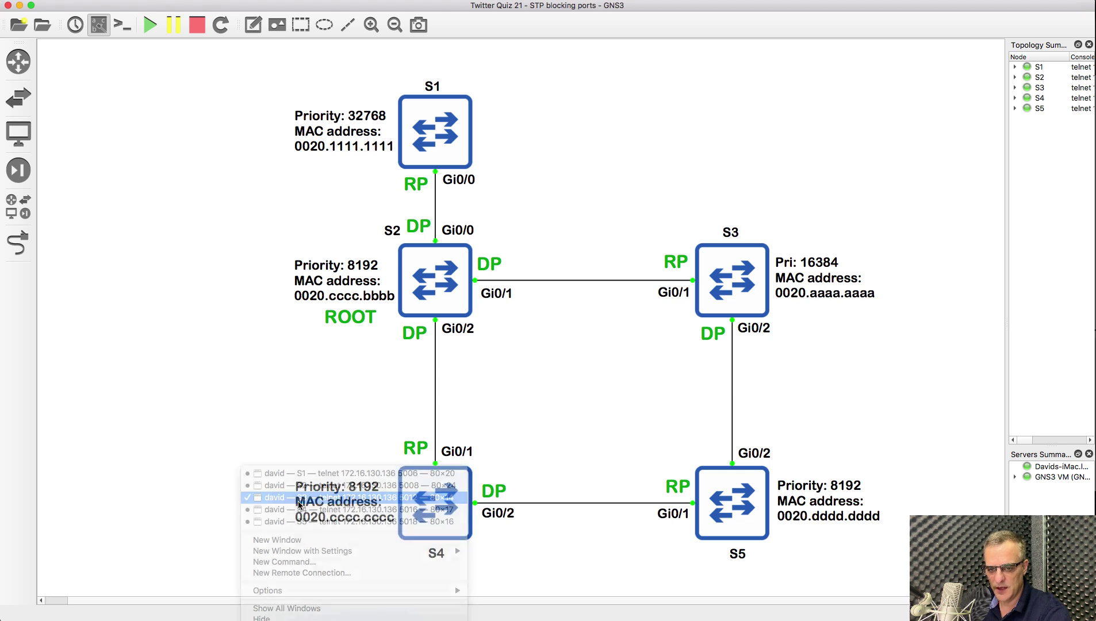
type("sh cpd n")
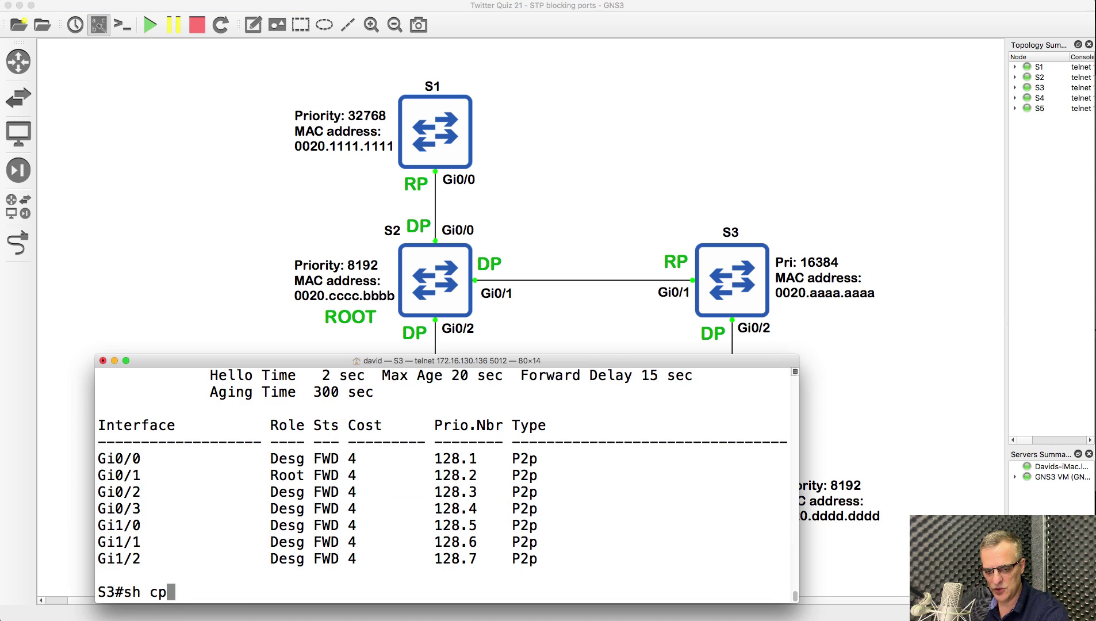
key("BackSpace")
key("BackSpace")
key("BackSpace")
key("BackSpace")
type("dp nei")
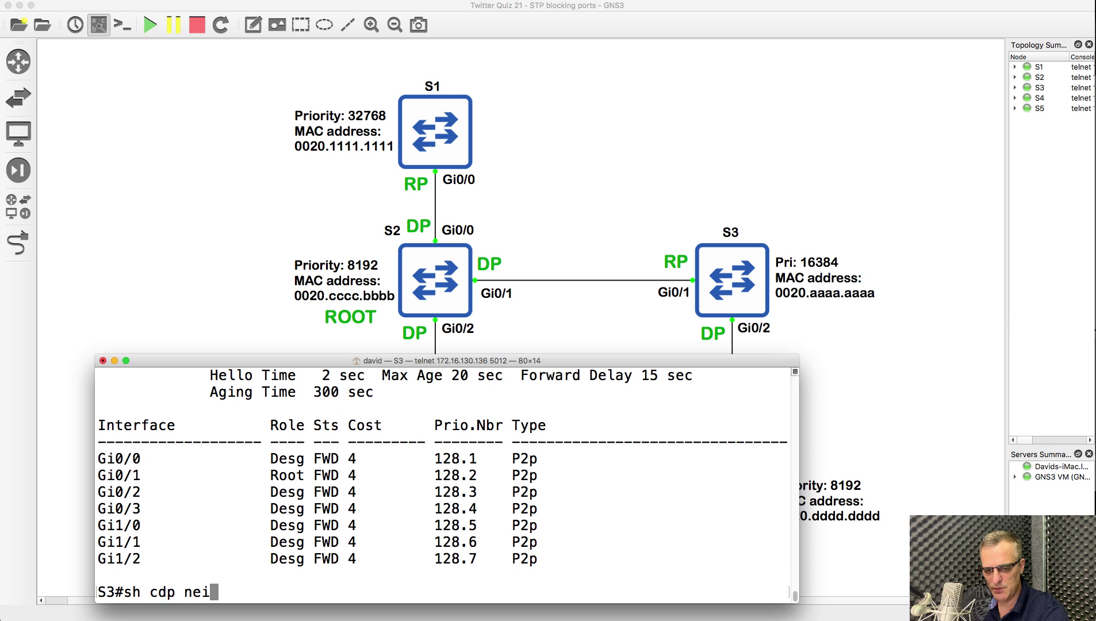
key("Tab")
key("Return")
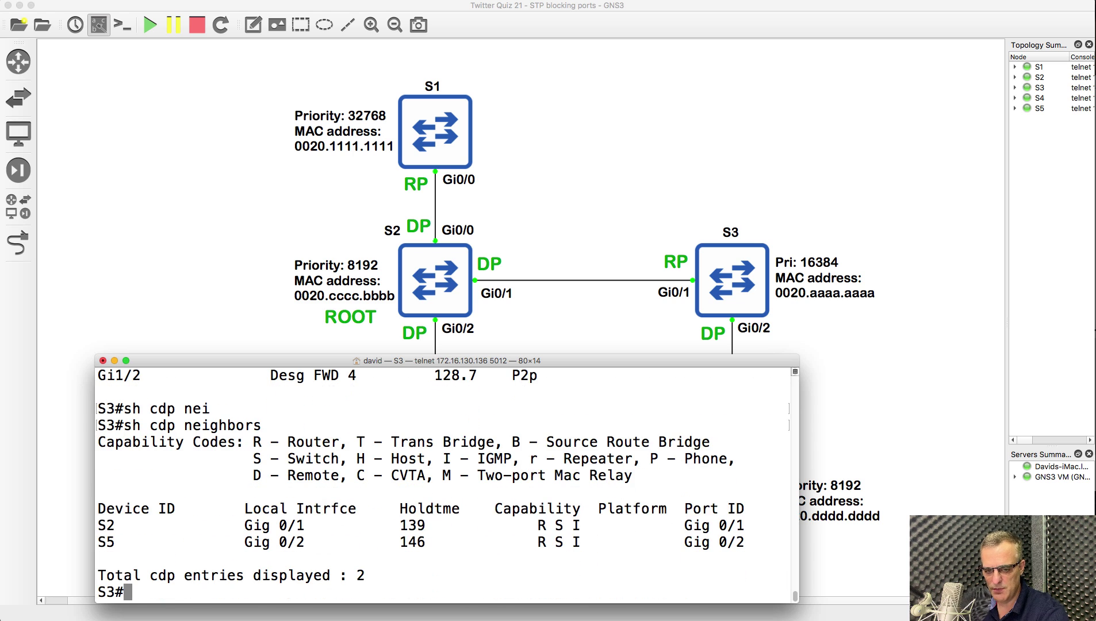
Move the S3 terminal clear of the S3–S5 link and highlight the S2 and S5 neighbours' local interface and port ID entries.
left_click_drag(143, 360, 213, 0)
left_click_drag(194, 206, 167, 208)
left_click_drag(194, 140, 134, 134)
left_click_drag(302, 142, 450, 137)
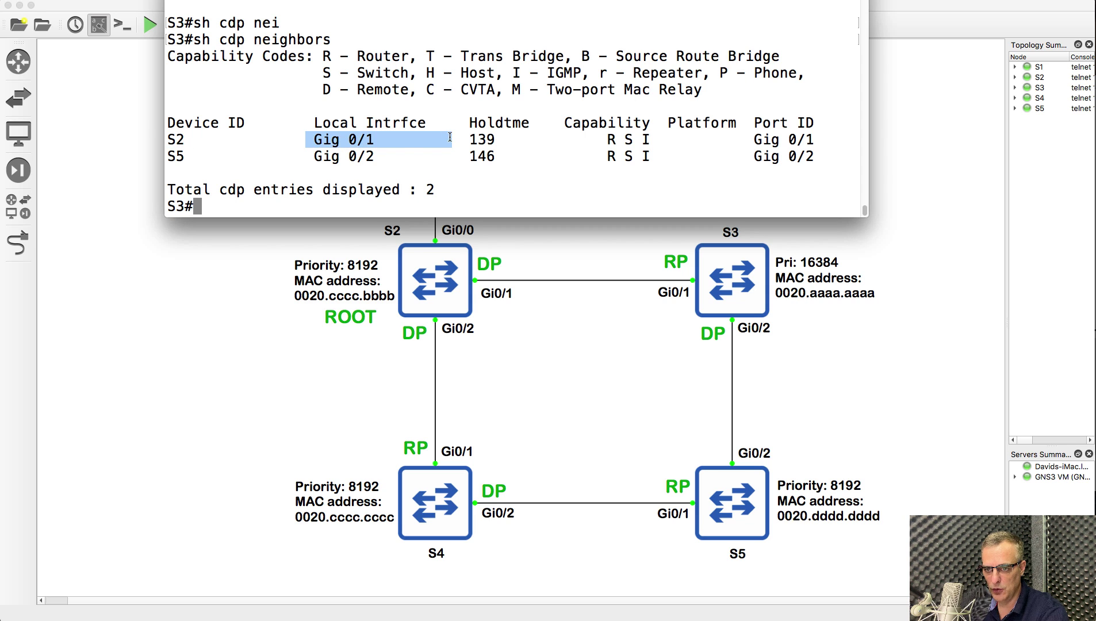
left_click_drag(751, 139, 846, 134)
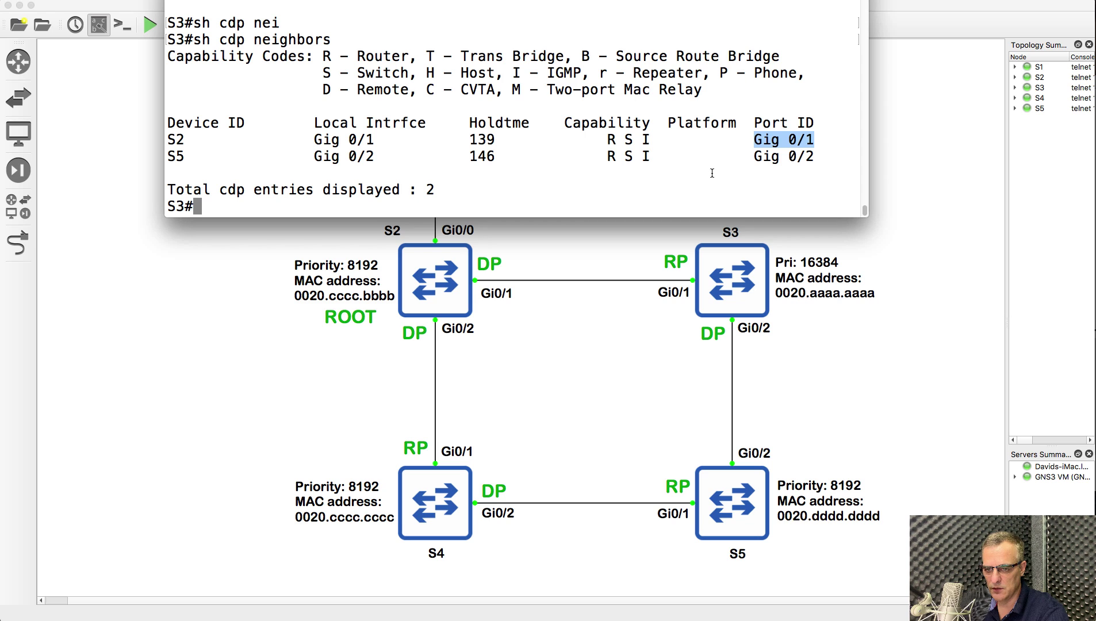
left_click_drag(186, 156, 167, 154)
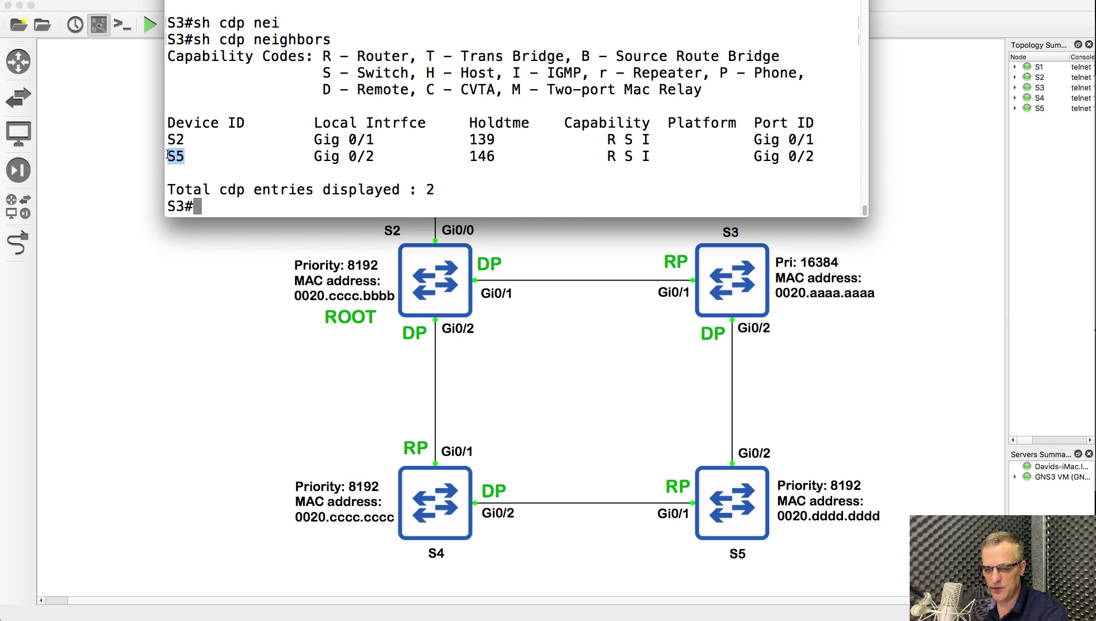
left_click_drag(309, 156, 431, 154)
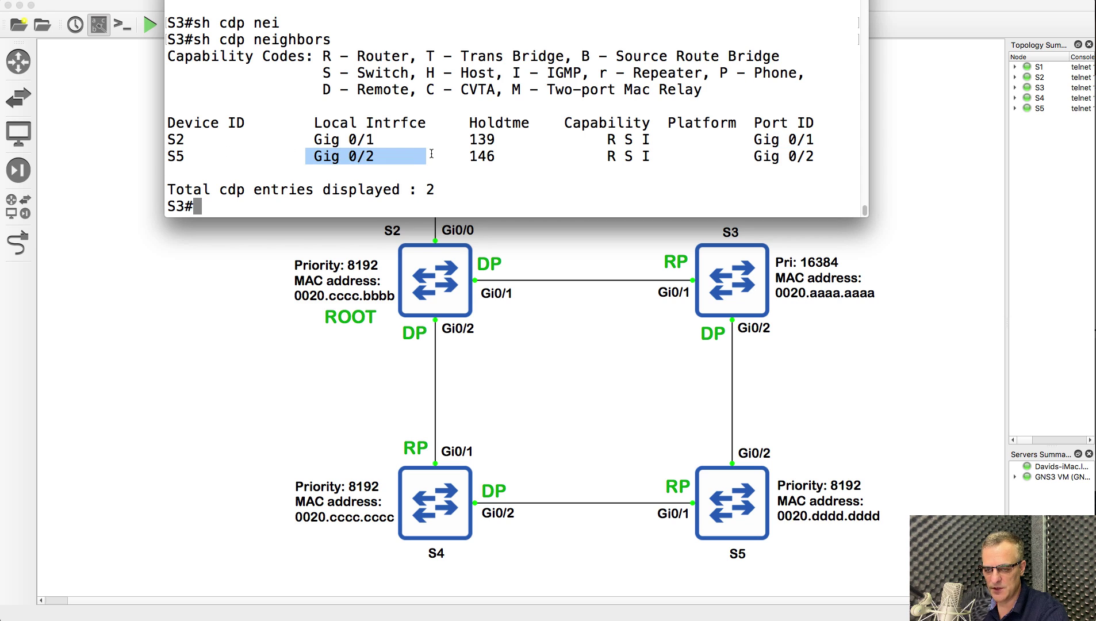
left_click_drag(743, 156, 893, 160)
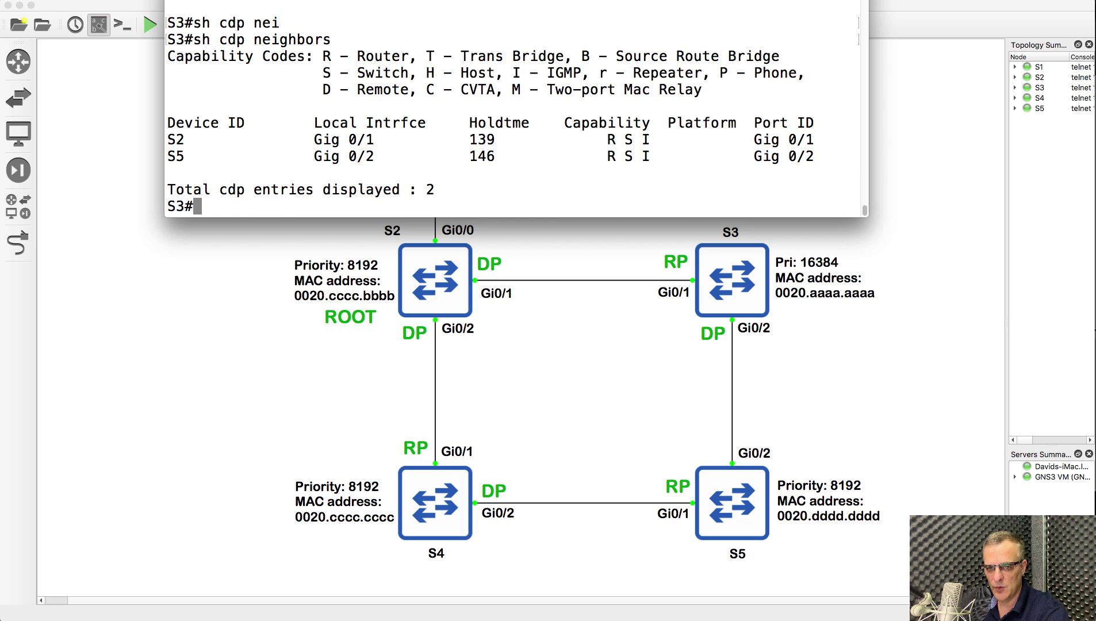
Run sh spanning-tree on S3, highlight the role, status and cost of Gi0/2, and return to the diagram.
type("sh spanning-tree")
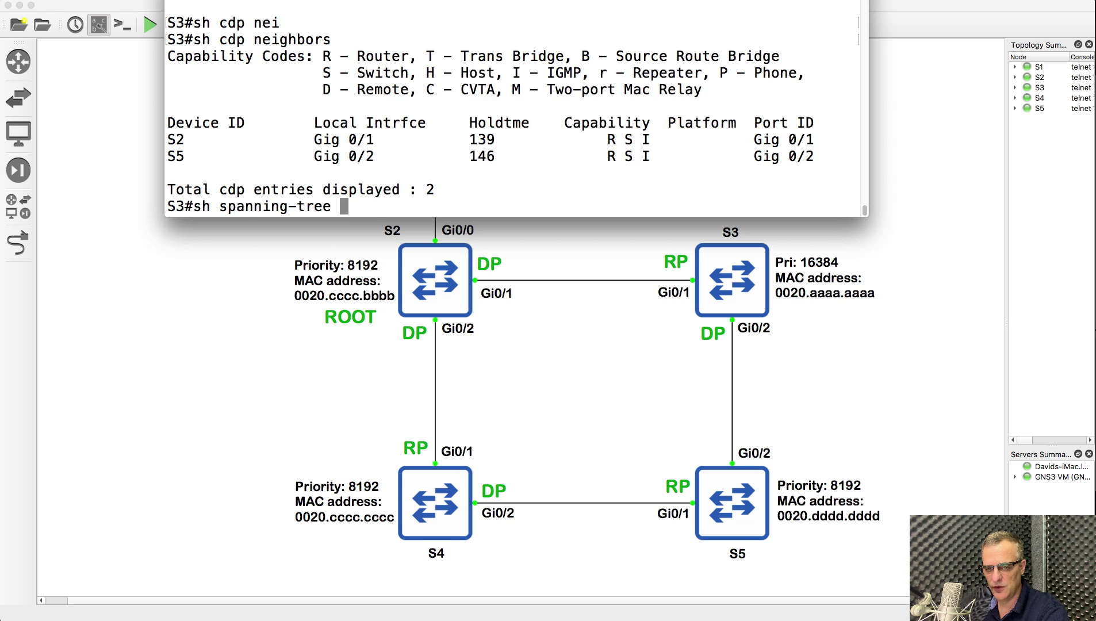
key("Return")
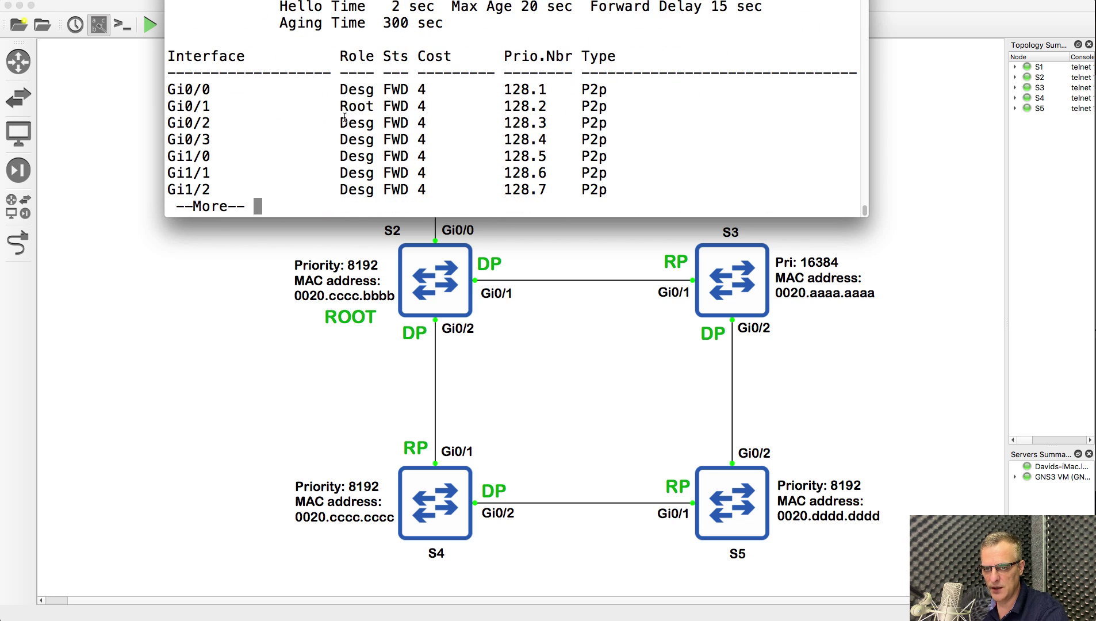
left_click_drag(332, 122, 457, 123)
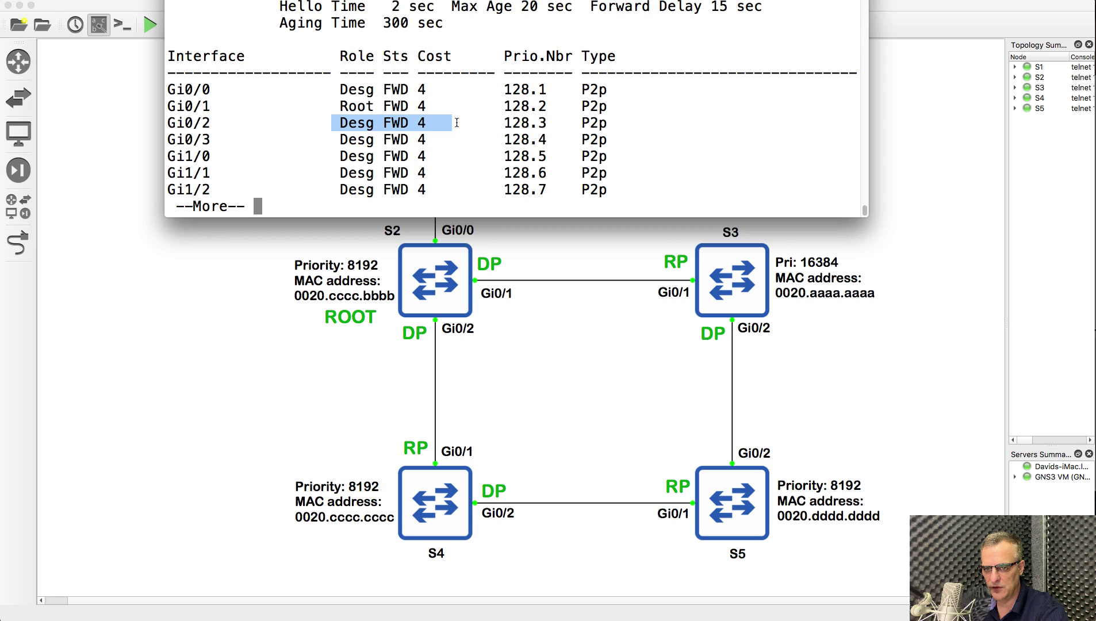
left_click(704, 334)
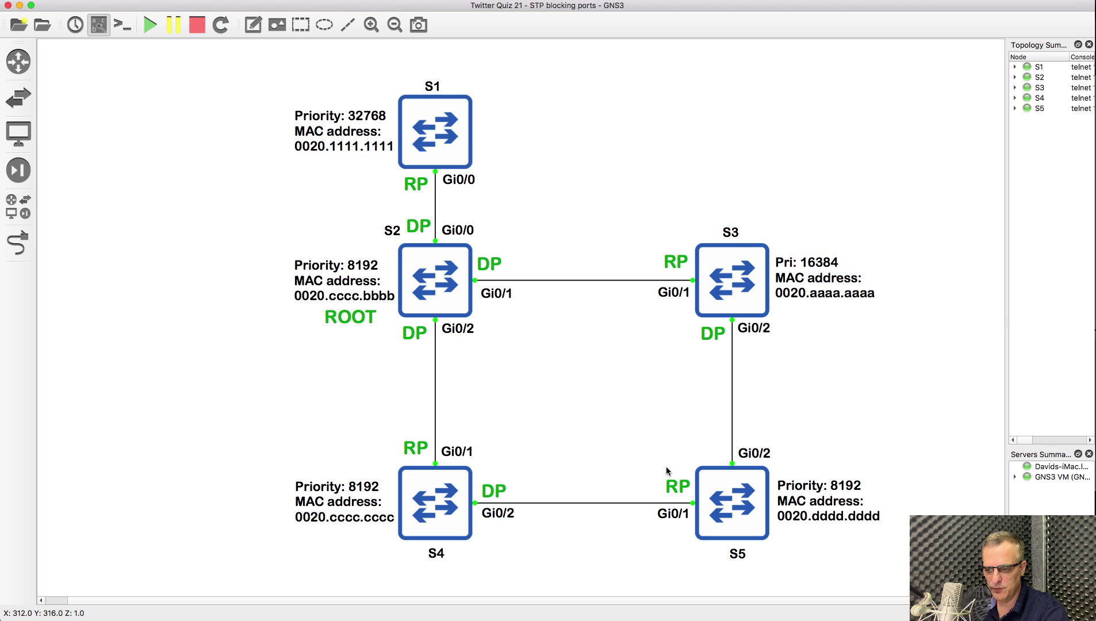
Duplicate S5's RP label, place the copy beside S5's Gi0/2, and change its text to B.
right_click(670, 487)
left_click(695, 493)
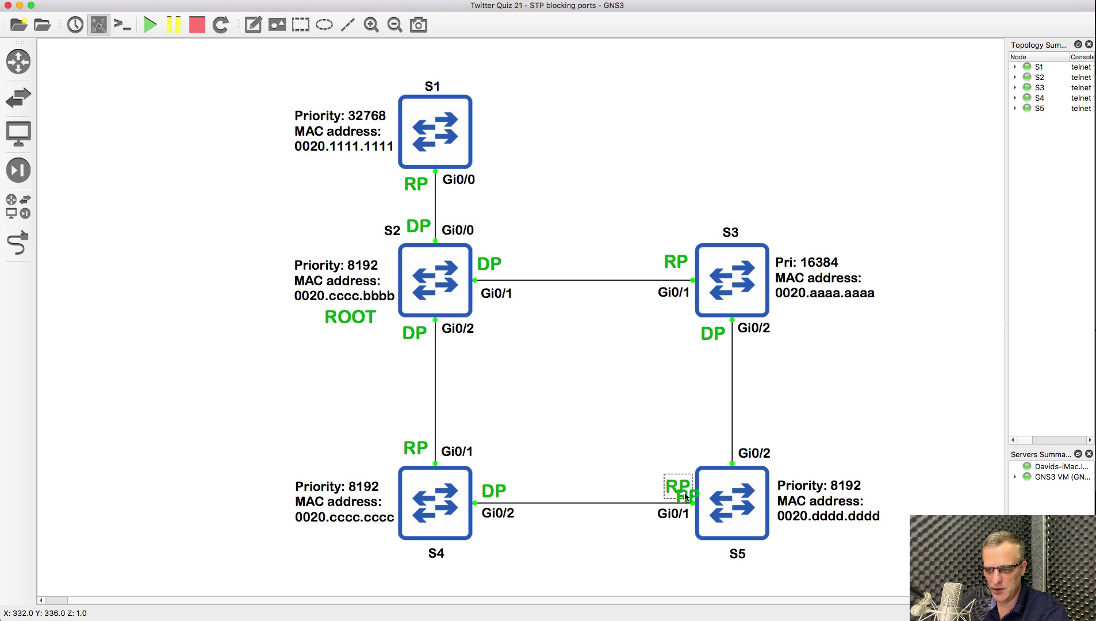
left_click_drag(683, 484, 712, 445)
double_click(712, 445)
type("B")
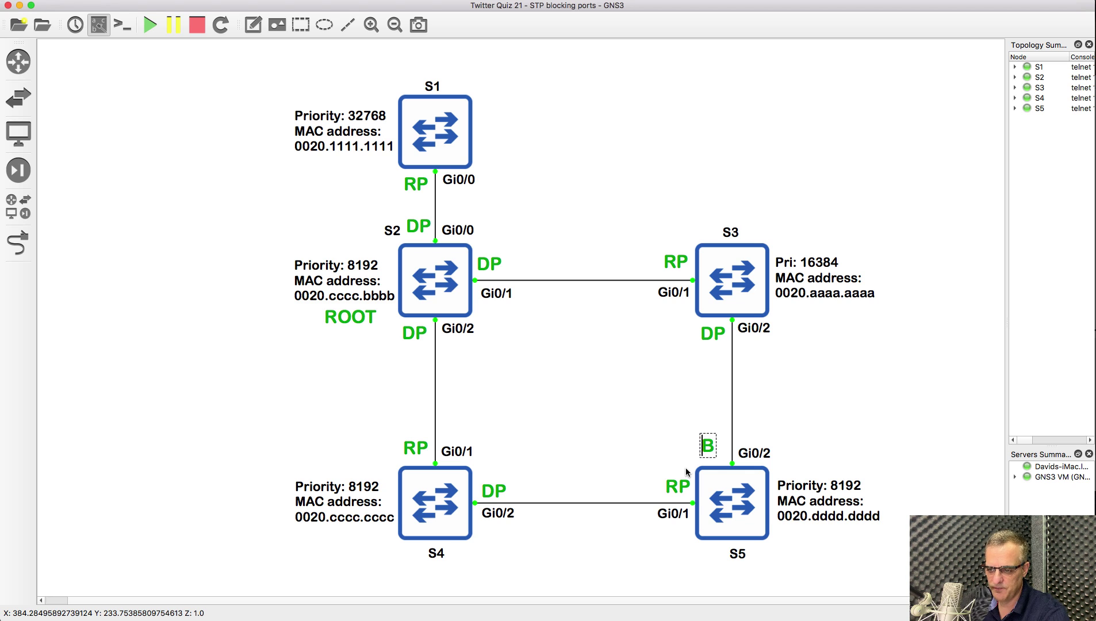
Recolour the B label dark red and move it closer to the S3–S5 link.
right_click(709, 446)
left_click(792, 469)
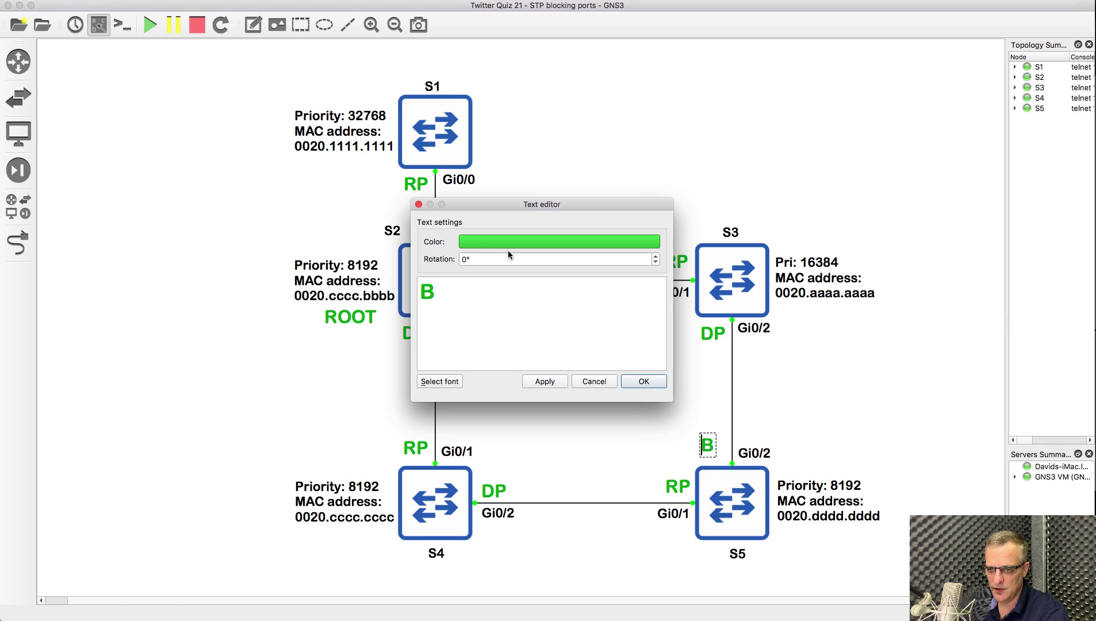
left_click(512, 242)
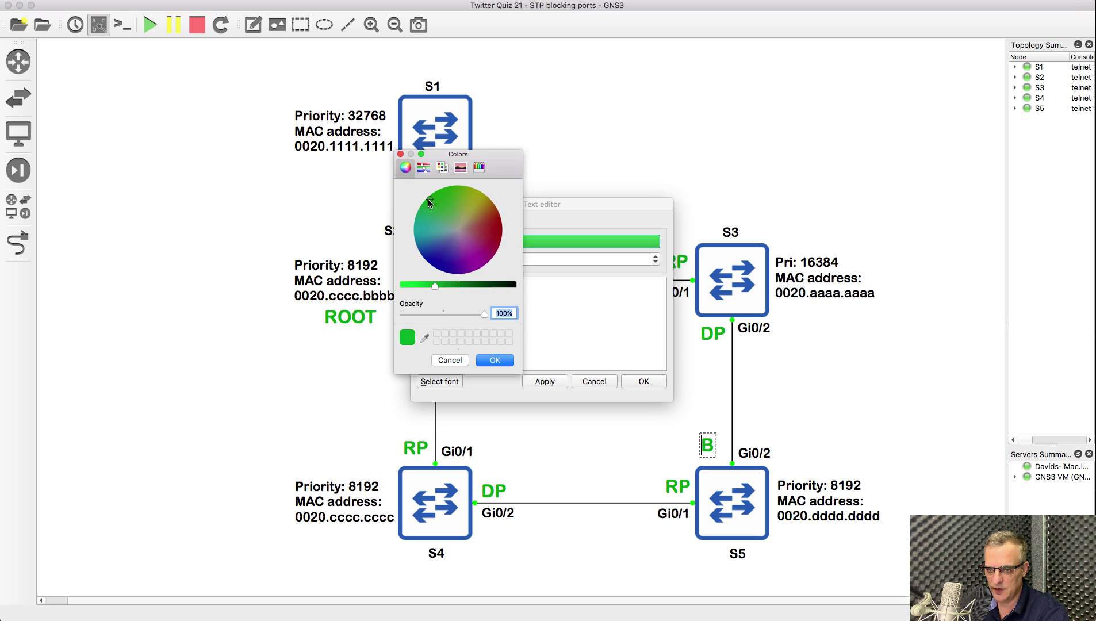
left_click_drag(428, 198, 500, 243)
left_click(506, 365)
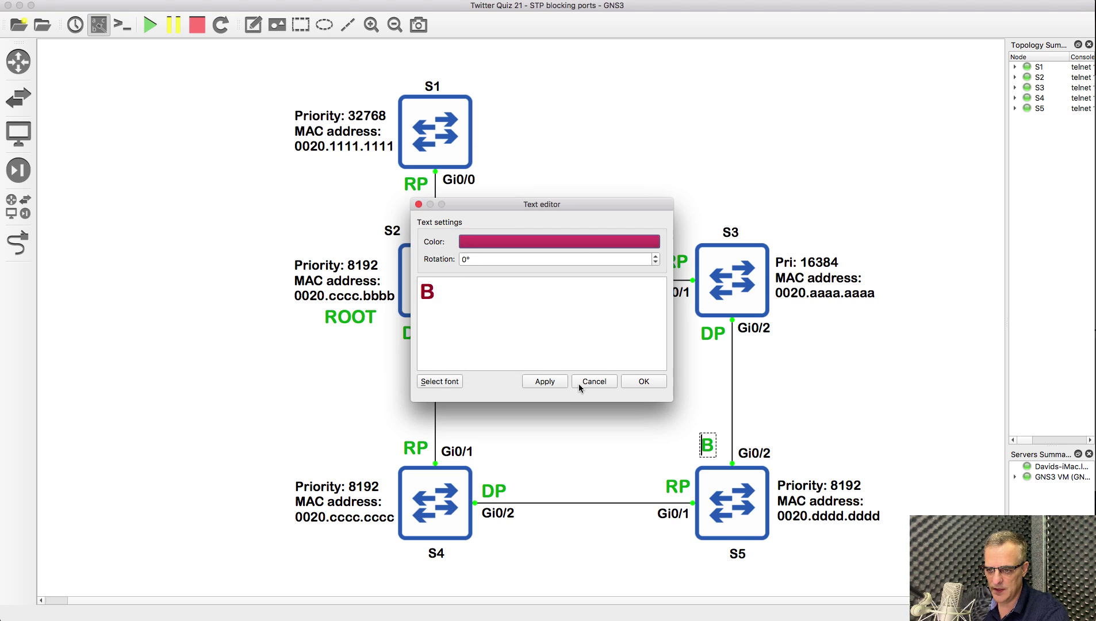
left_click(656, 381)
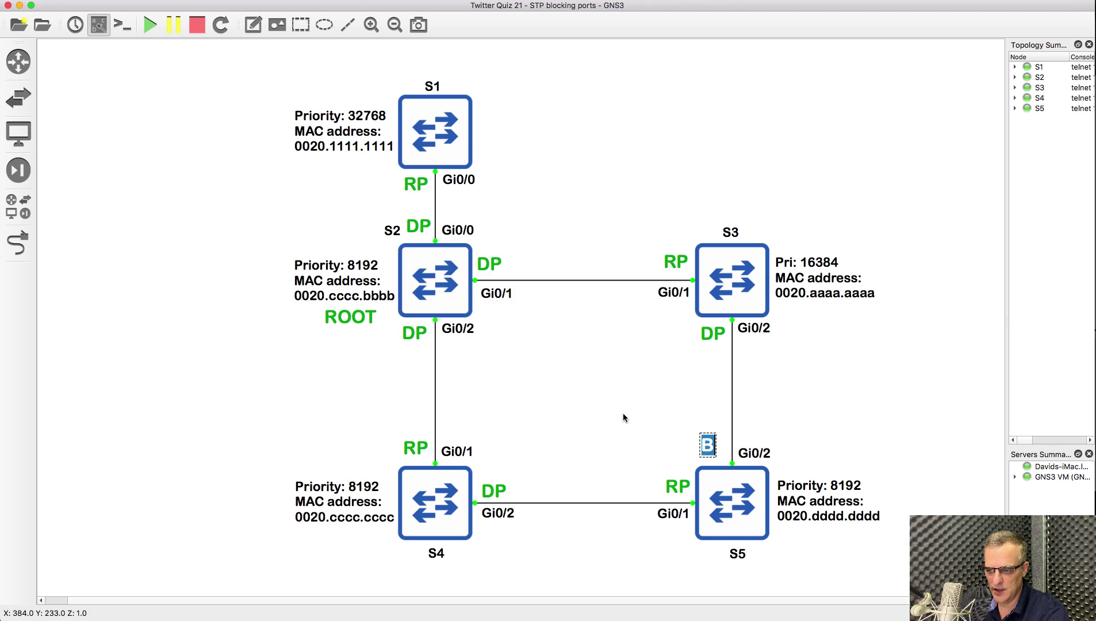
left_click_drag(707, 447, 719, 448)
left_click(679, 426)
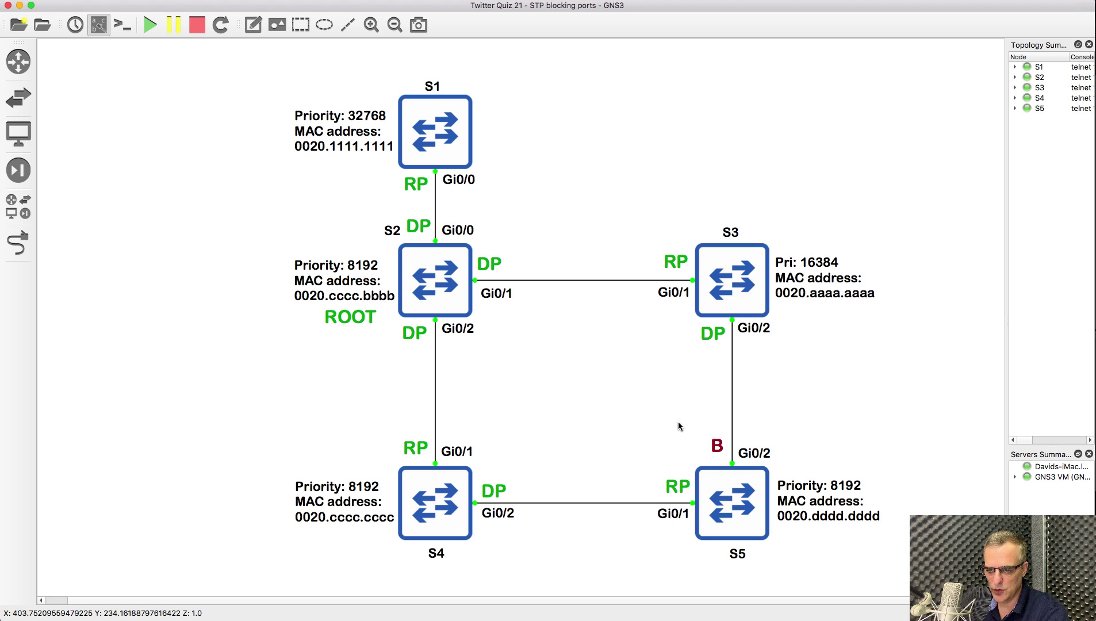
Switch to the S5 terminal session and rerun the spanning-tree status command.
right_click(355, 618)
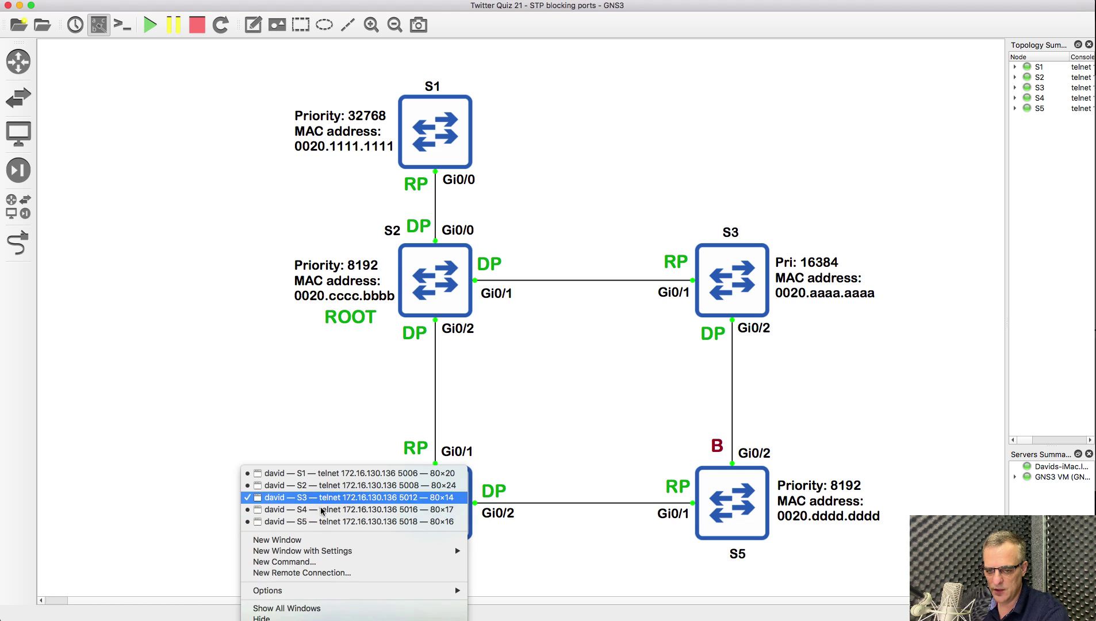
left_click(391, 519)
scroll(391, 265, "down", 3)
key("space")
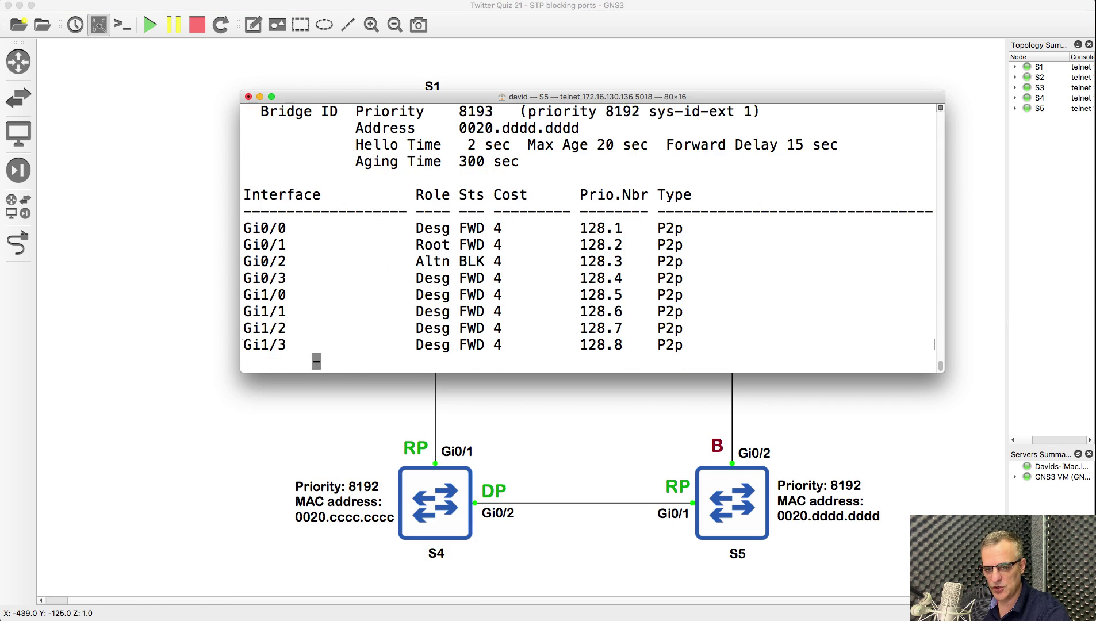
key("Up")
key("Return")
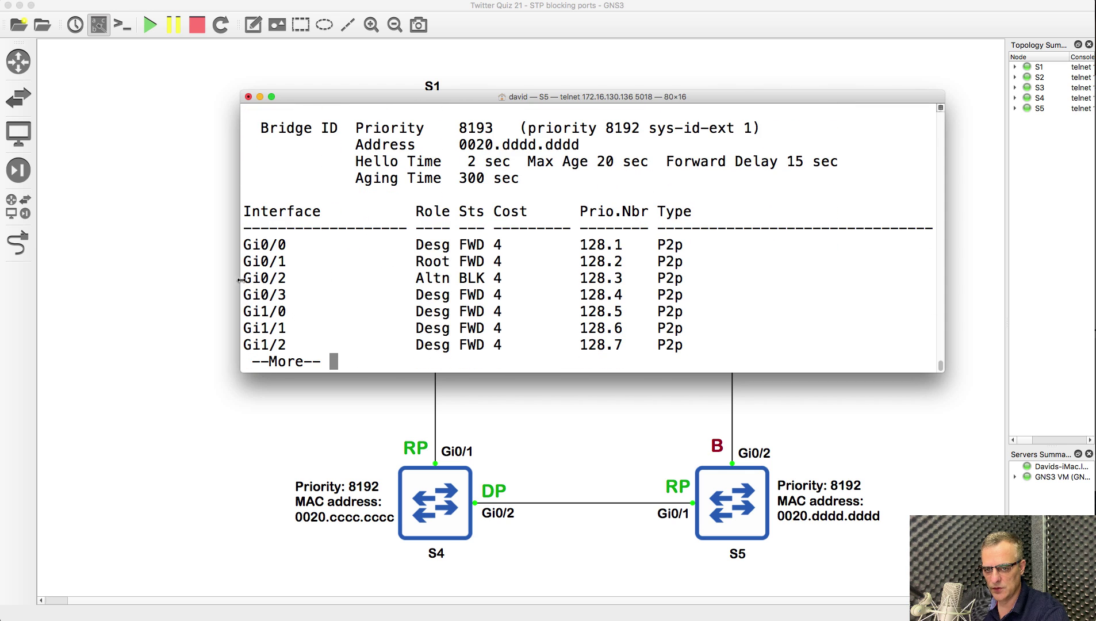
Highlight the Gi0/2 row and its role and status in S5's spanning-tree output, and return to the diagram.
left_click_drag(244, 278, 767, 273)
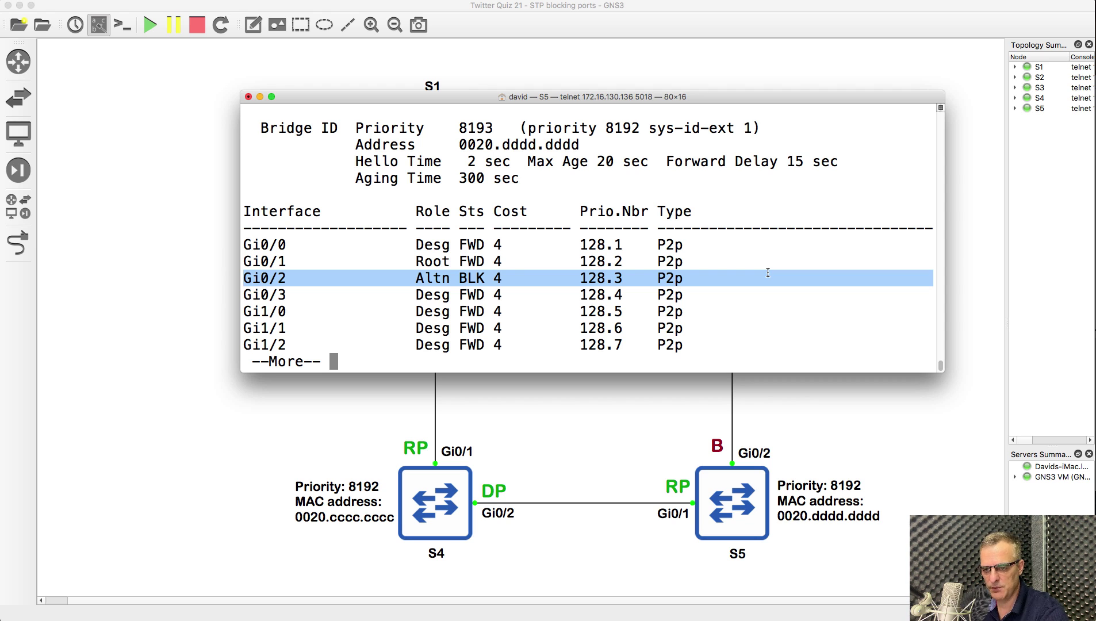
left_click(428, 284)
left_click_drag(415, 280, 867, 280)
left_click(460, 281)
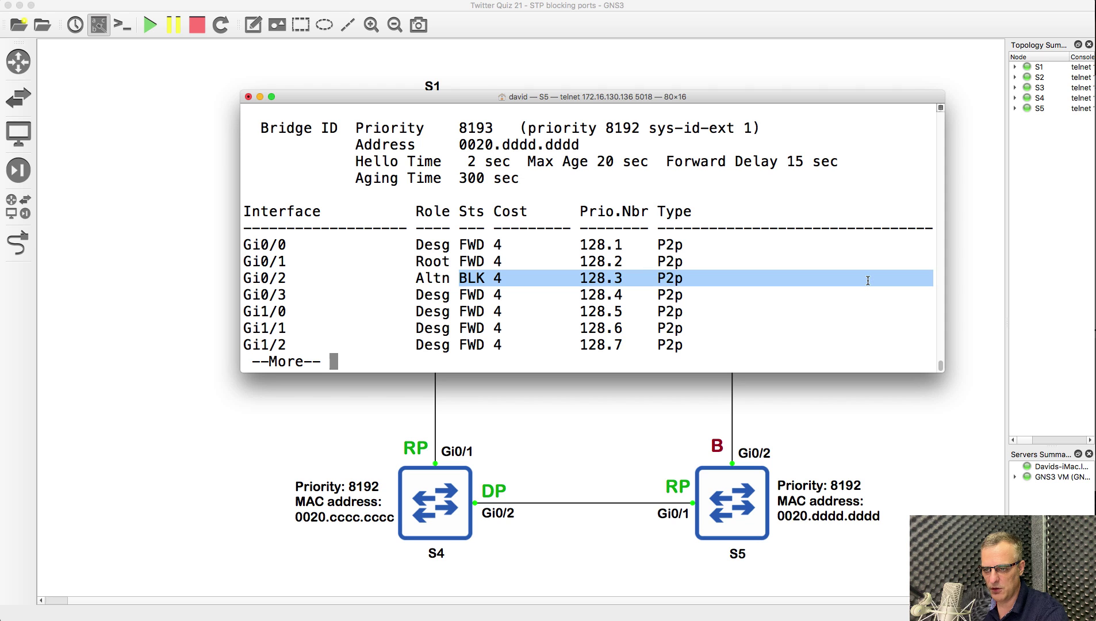
left_click(655, 412)
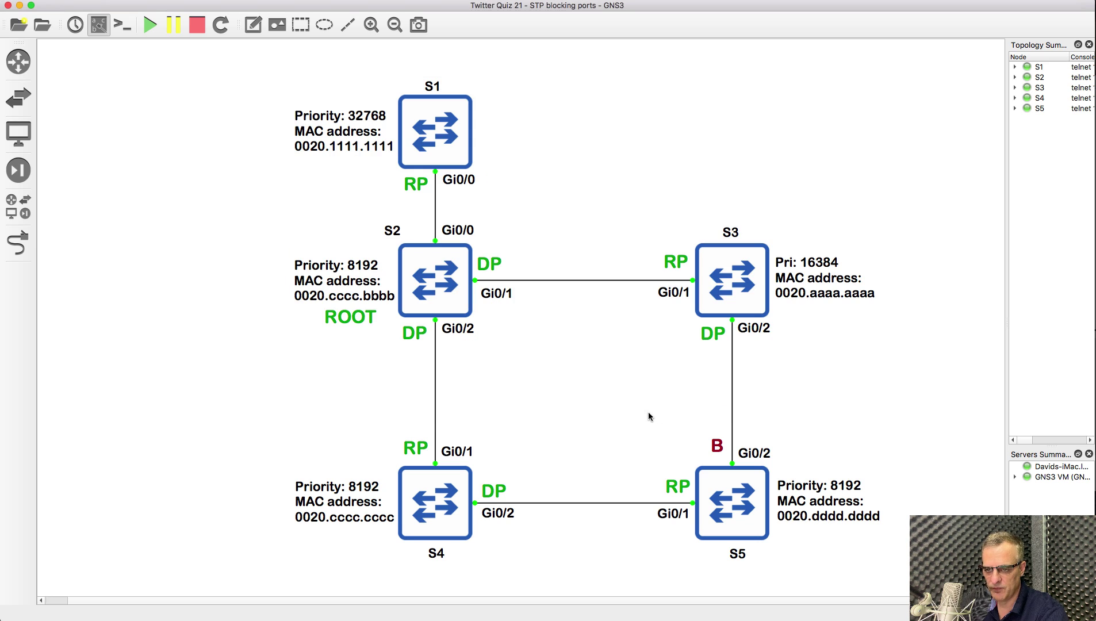